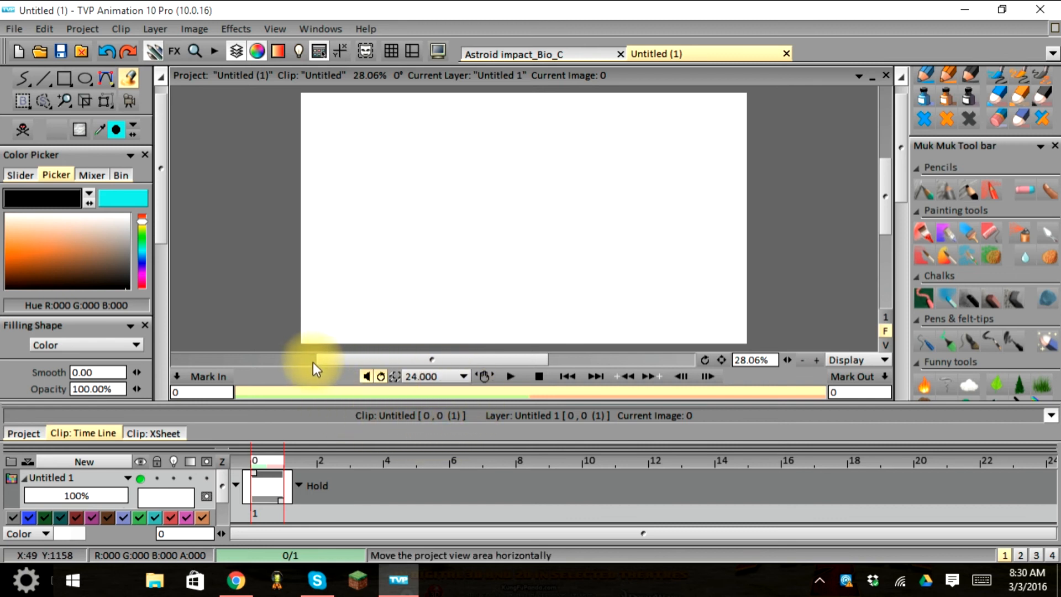
Create an animation layer named "FX layer" above the current layer with its post behaviour set to None.
mouse_move(330, 363)
mouse_down()
mouse_move(365, 365)
mouse_move(339, 366)
mouse_up()
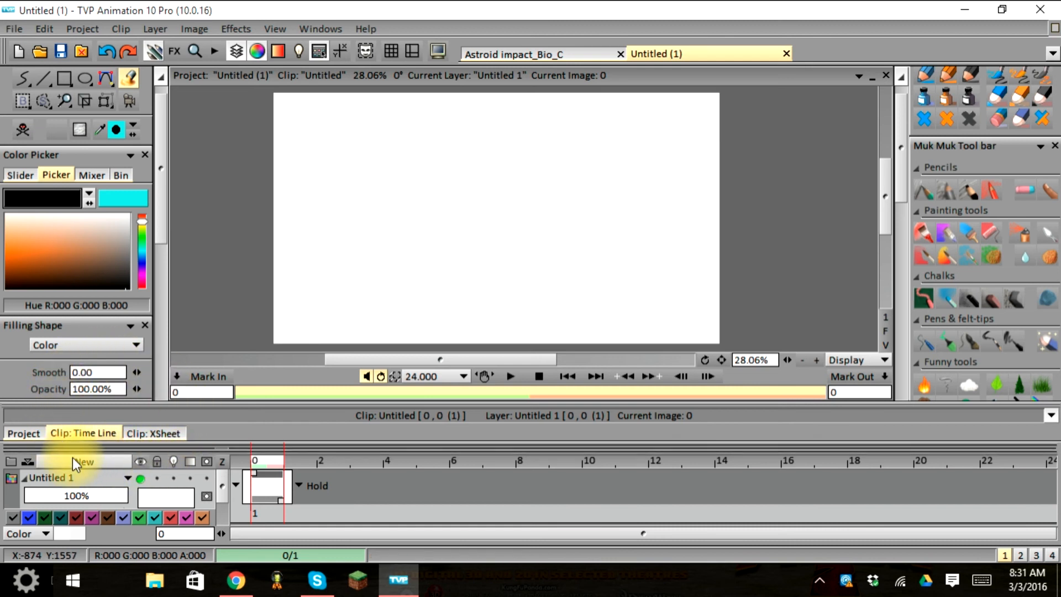
click(111, 459)
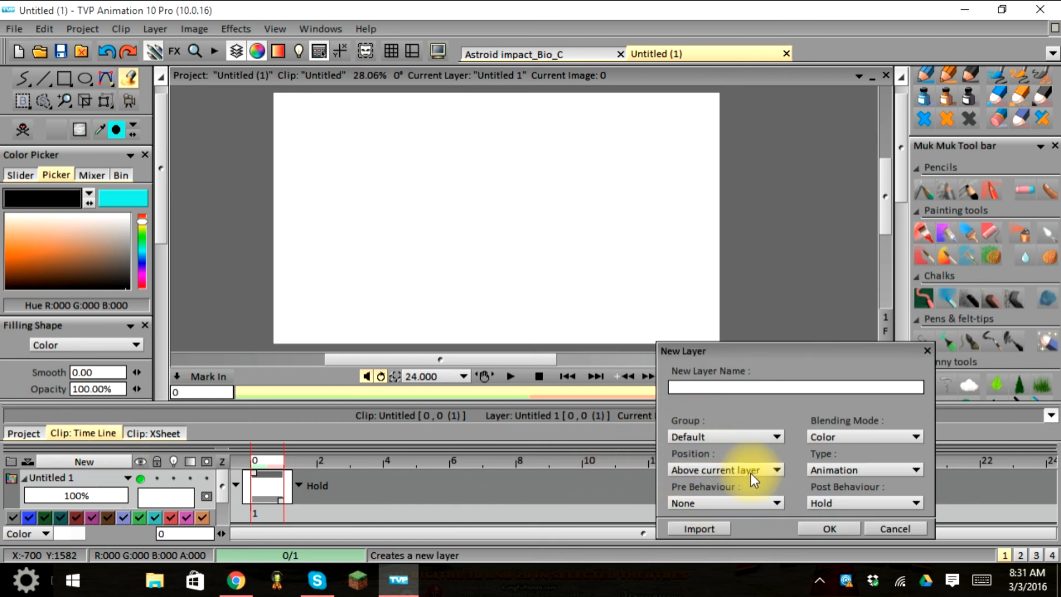
click(852, 502)
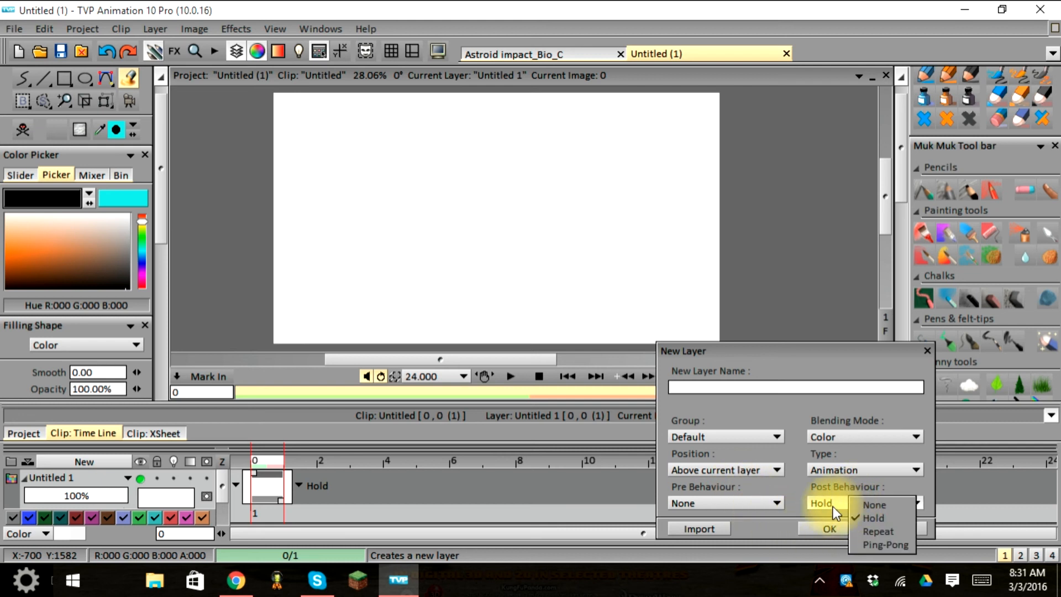
click(870, 506)
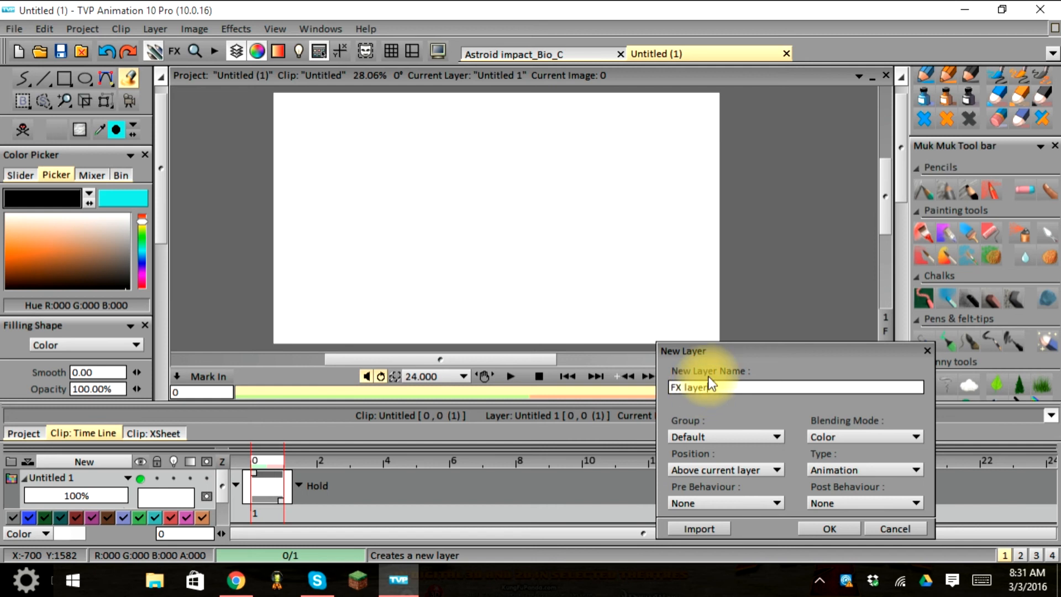
click(823, 528)
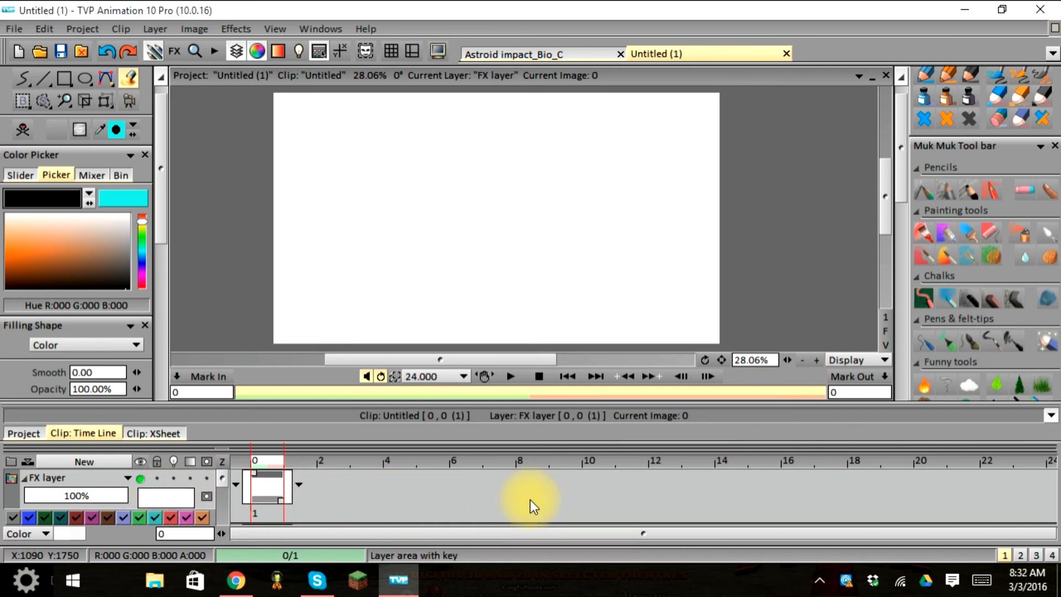
Extend the FX layer's single image to 40 frames on the timeline and return to the first frame.
click(280, 501)
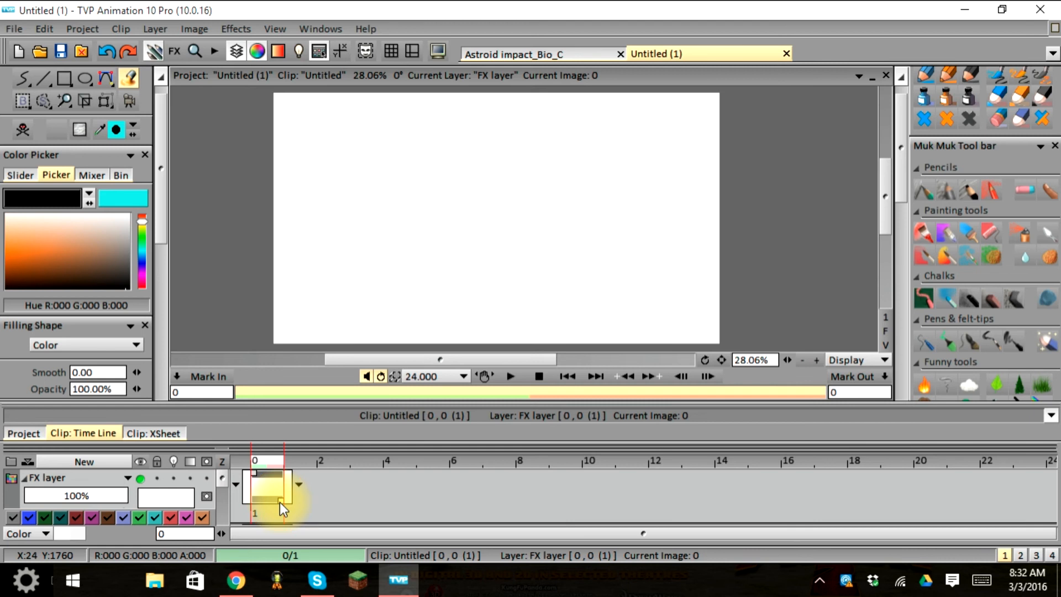
drag(280, 502, 1029, 517)
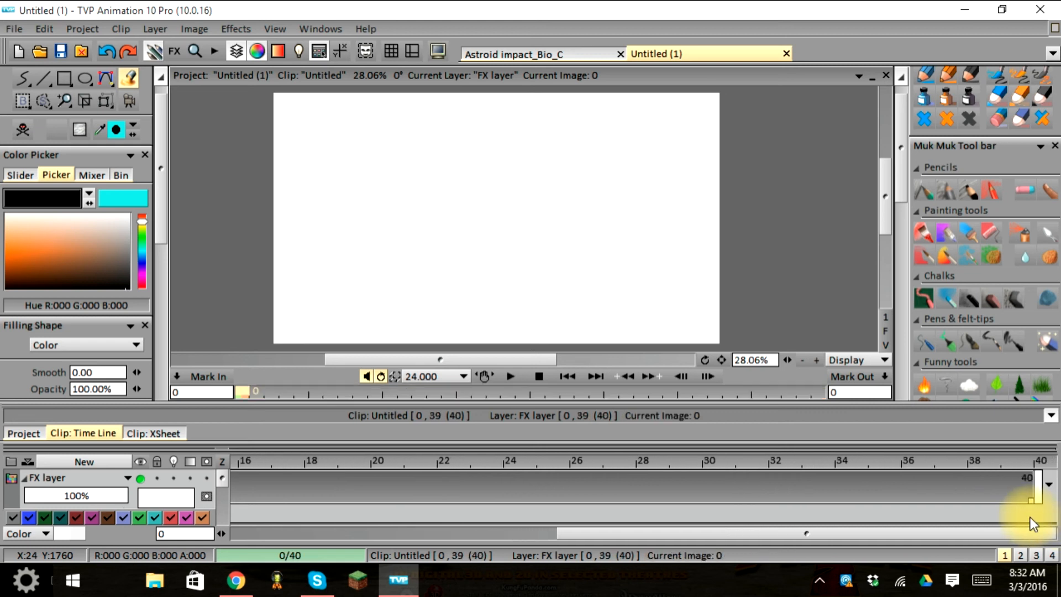
drag(780, 534, 393, 545)
click(261, 472)
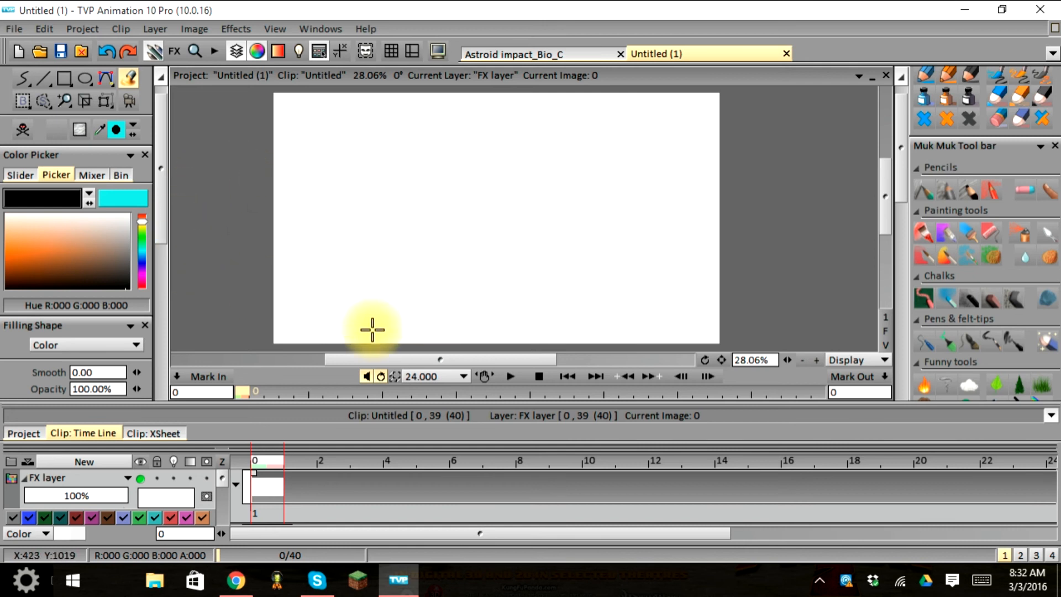
Select the Untitled 1 layer and extend its image to 40 frames on the timeline.
click(223, 478)
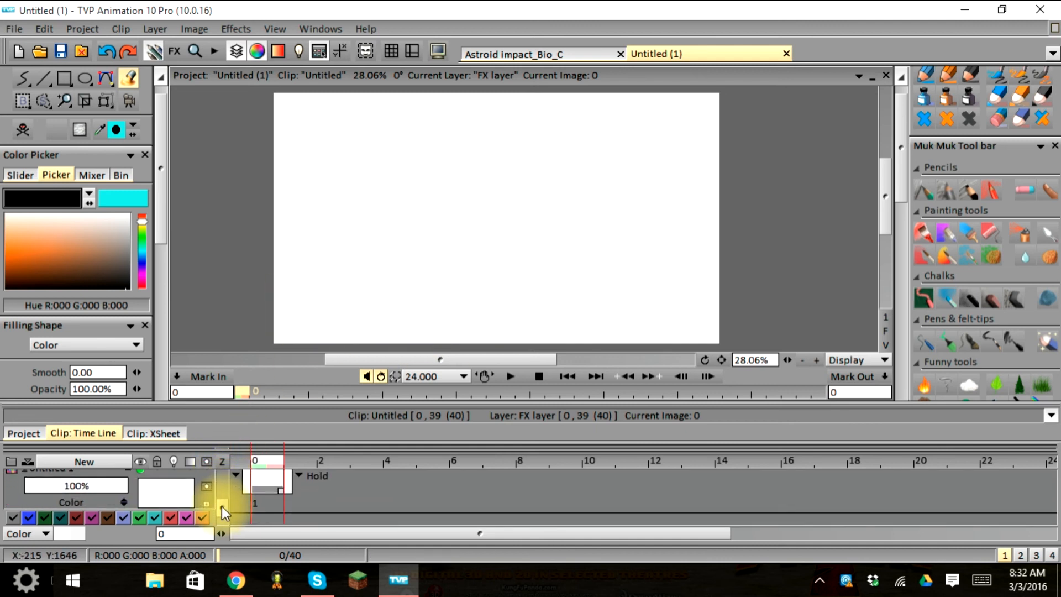
click(181, 499)
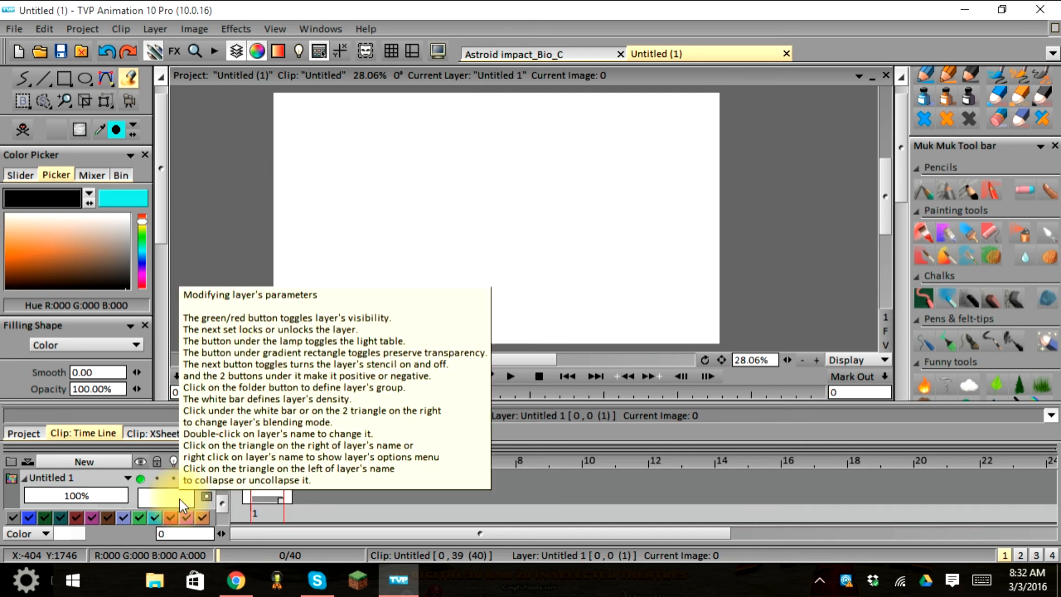
mouse_move(280, 499)
mouse_down()
mouse_move(606, 490)
mouse_move(718, 469)
mouse_move(1057, 504)
mouse_move(1058, 552)
mouse_move(996, 555)
mouse_up()
drag(833, 537, 406, 539)
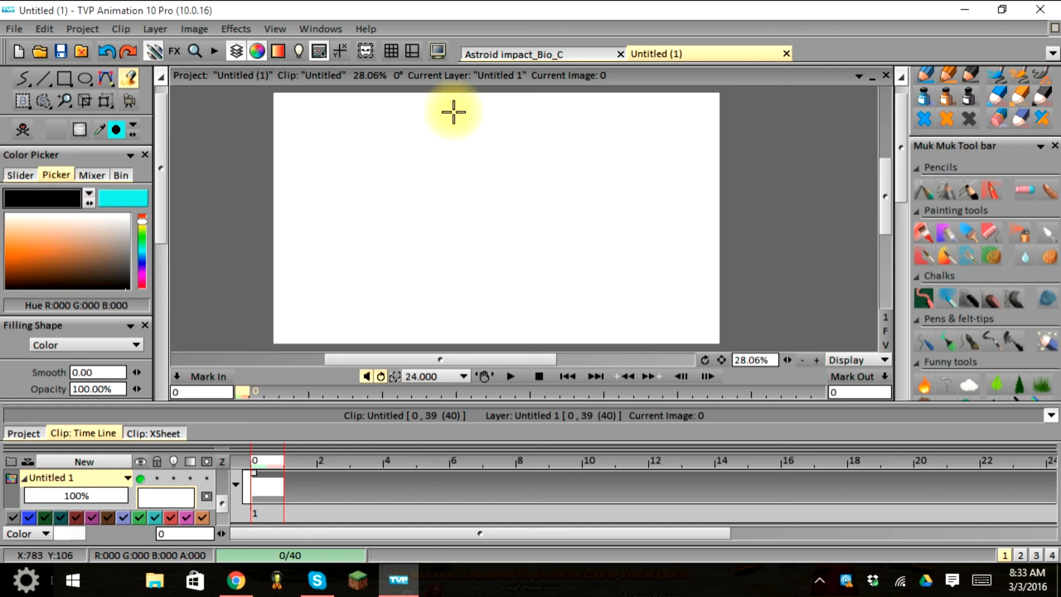
Fill the Untitled 1 layer's canvas with black and make the FX layer current.
click(351, 211)
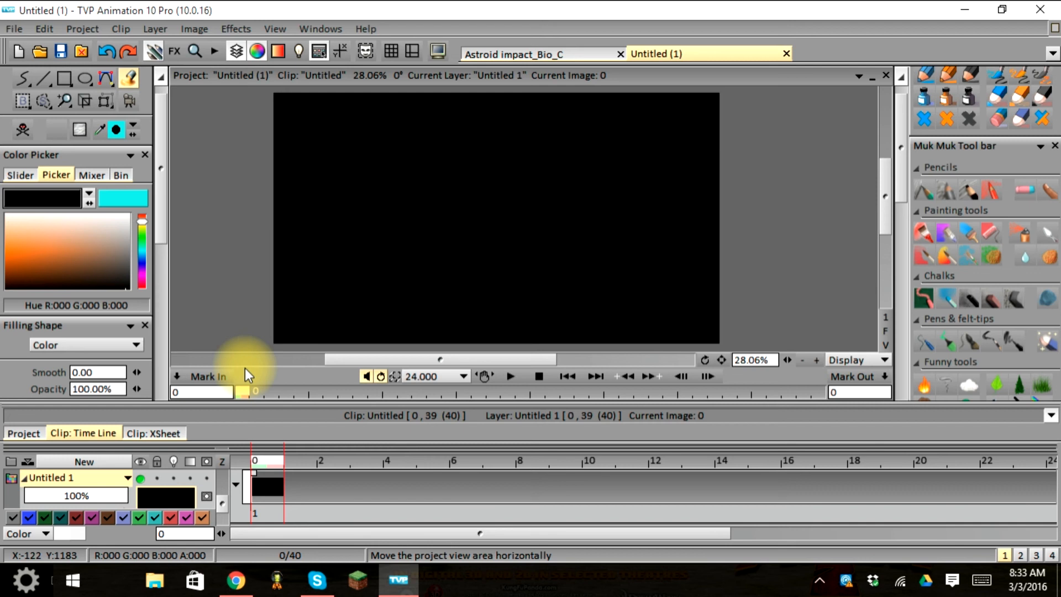
drag(223, 506, 218, 472)
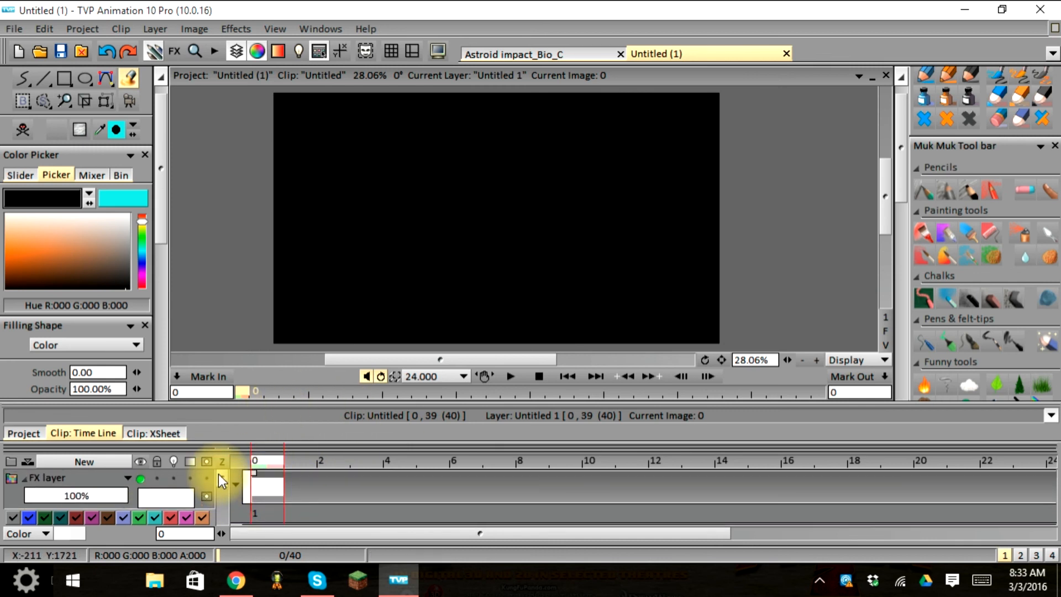
click(171, 496)
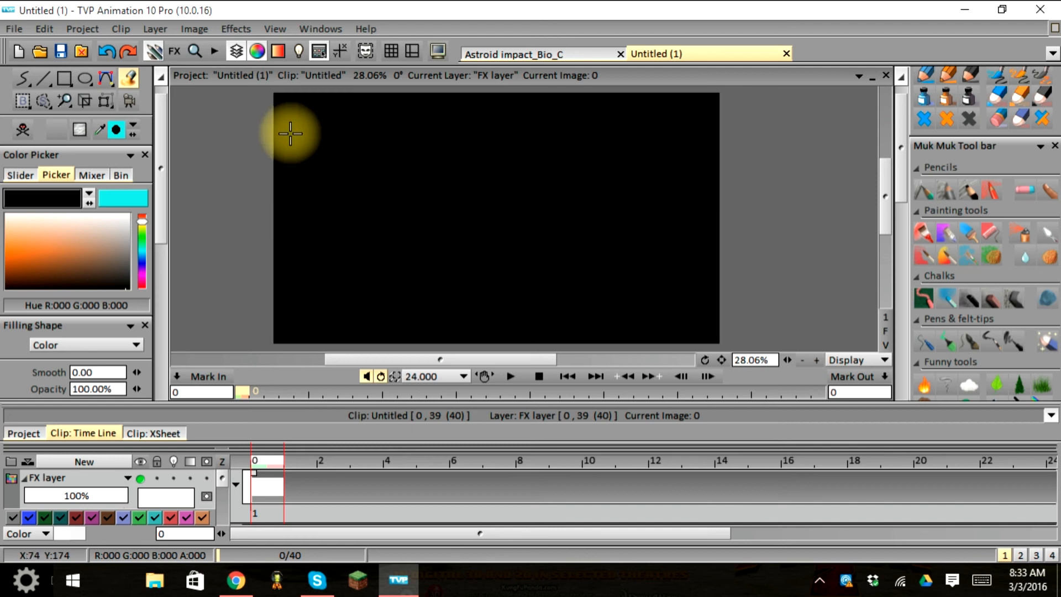
scroll(165, 237, down, 1)
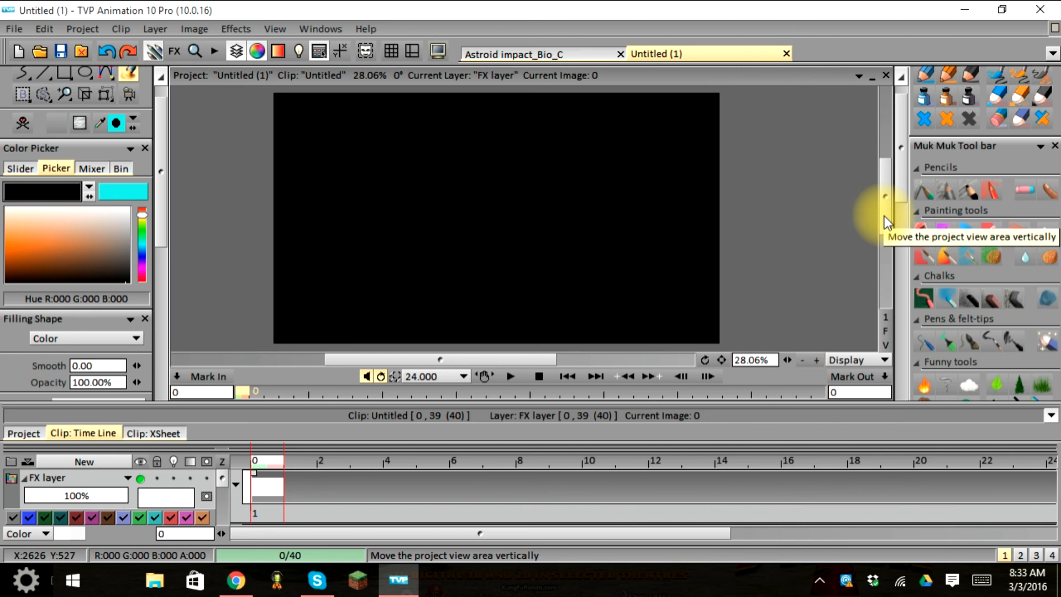
drag(884, 217, 882, 216)
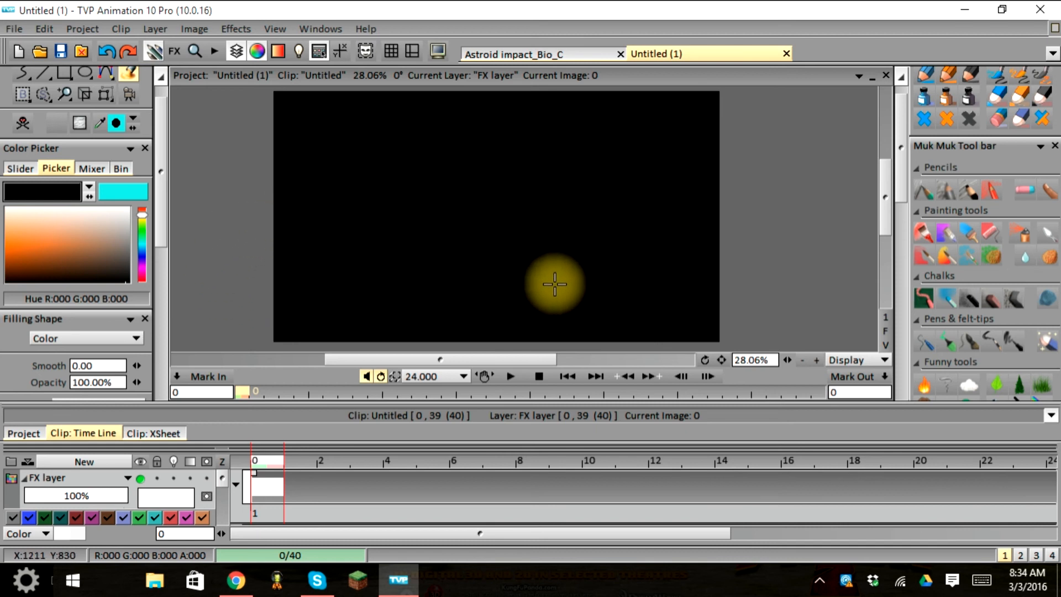
drag(884, 226, 884, 226)
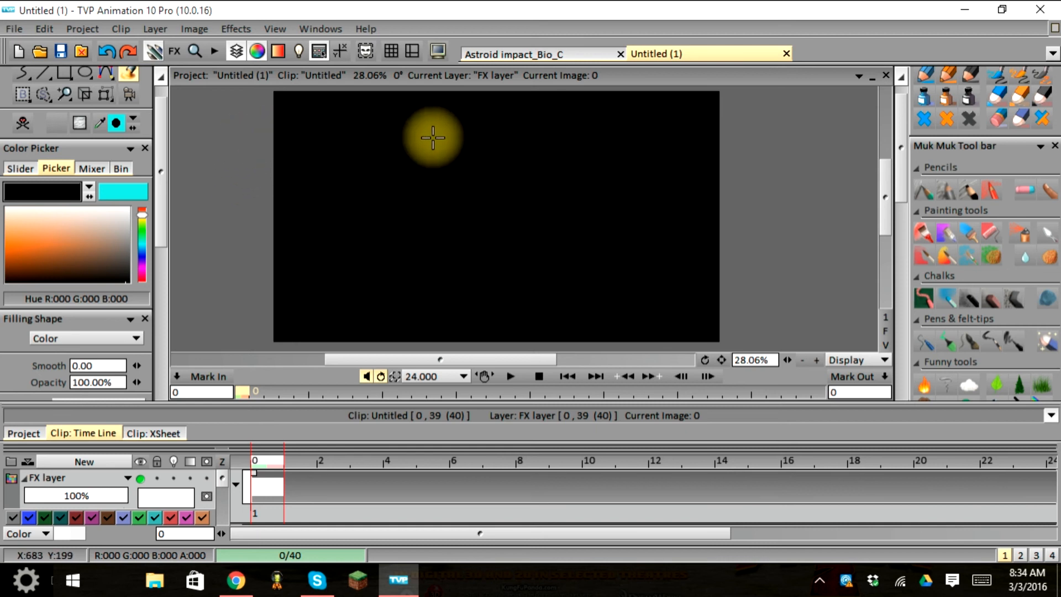
Open the FX Stack and place its window over the canvas.
click(175, 54)
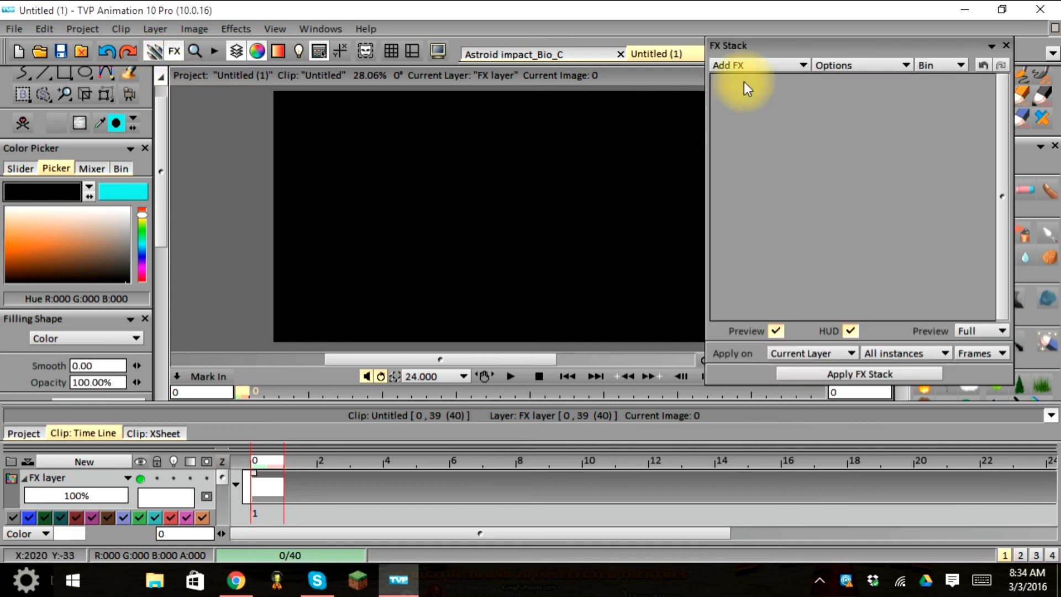
drag(761, 48, 423, 101)
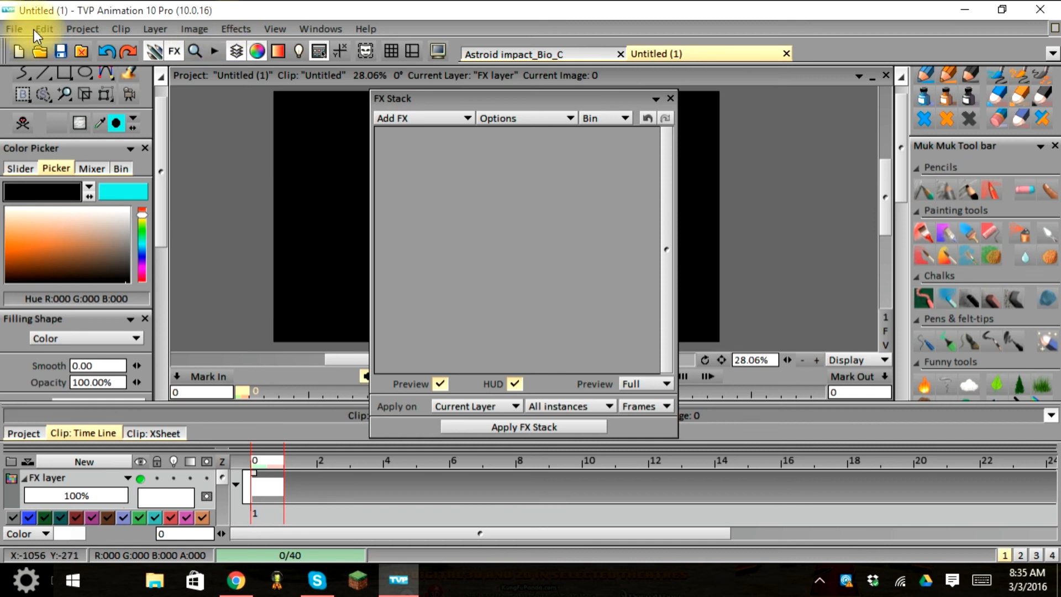
click(237, 31)
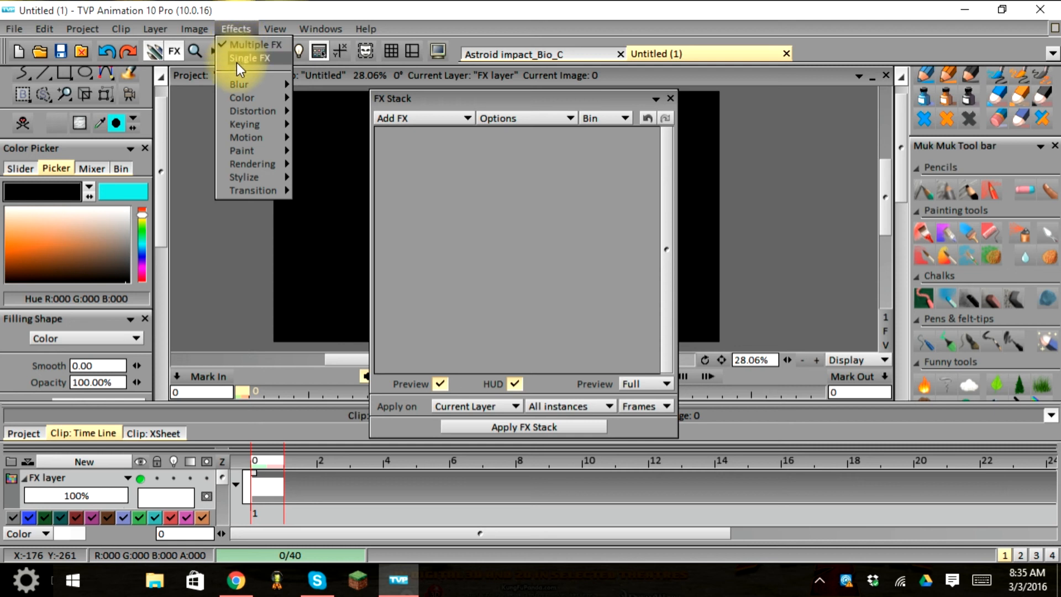
mouse_move(239, 137)
mouse_move(244, 190)
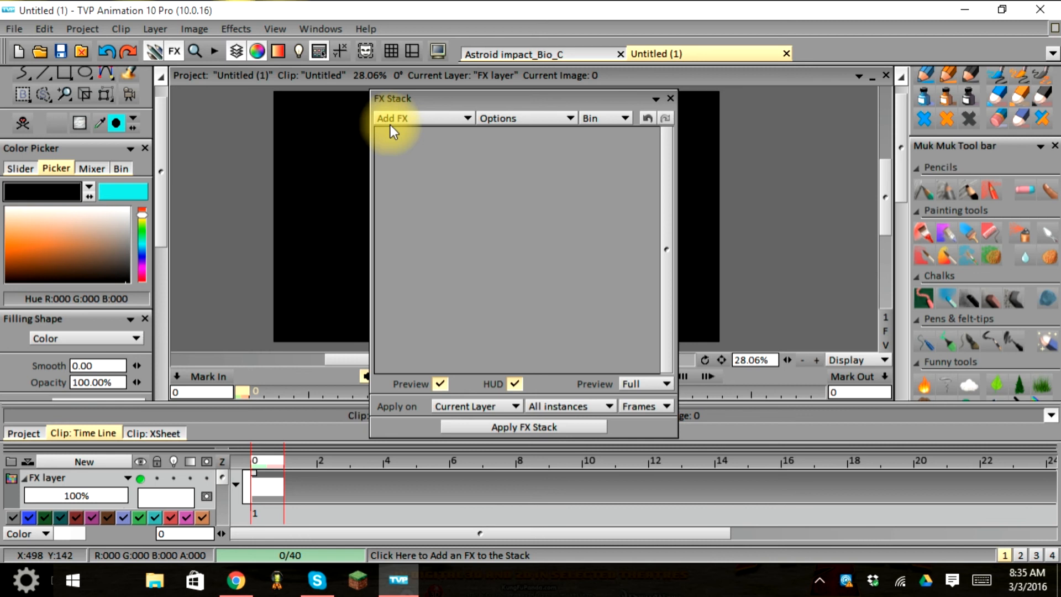
click(406, 118)
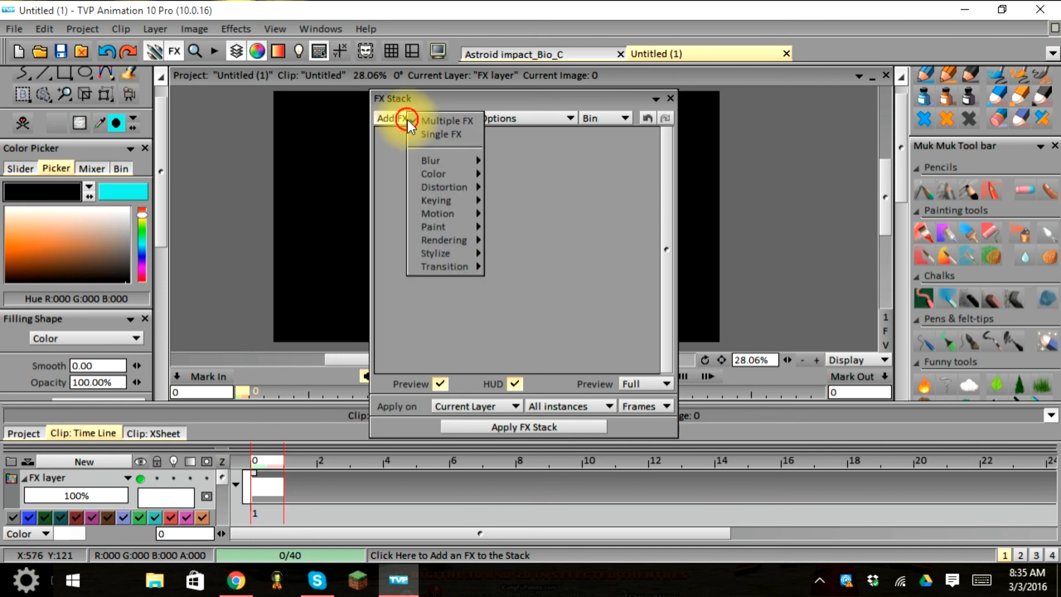
click(396, 153)
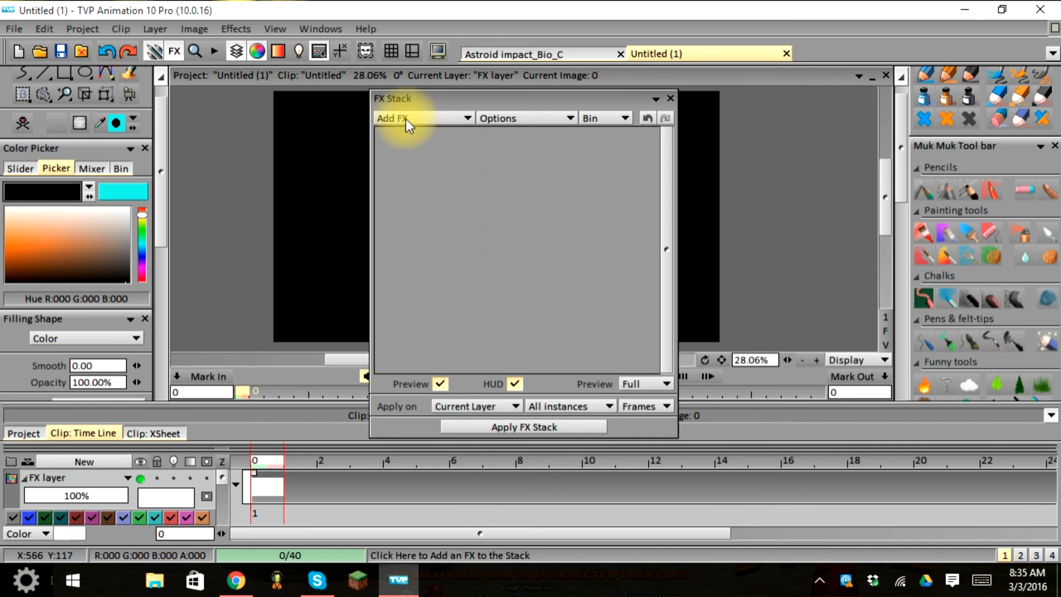
Switch the FX Stack from Multiple FX to Single FX mode.
click(410, 118)
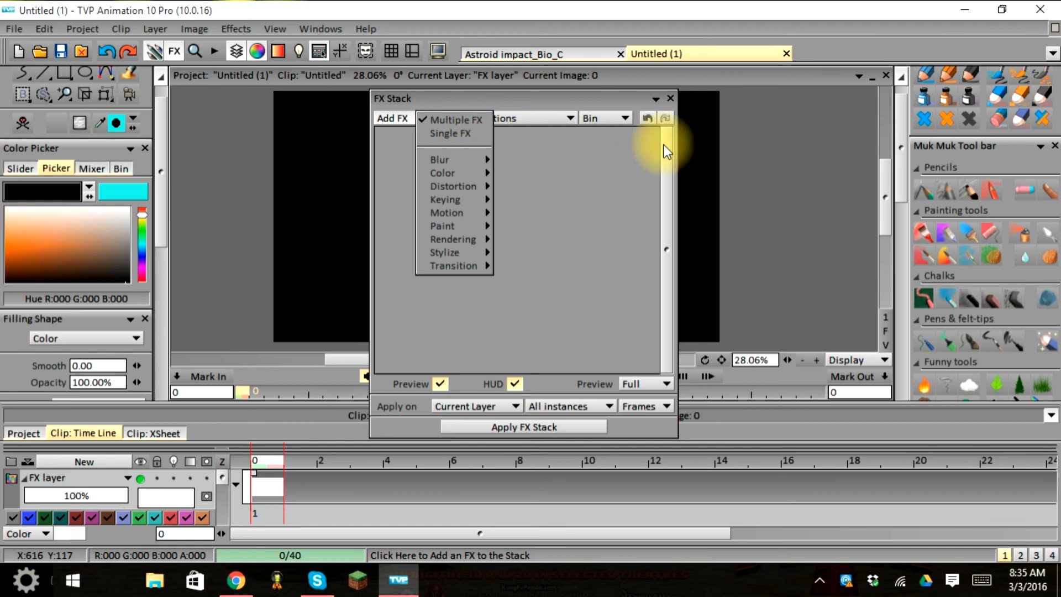
mouse_move(462, 198)
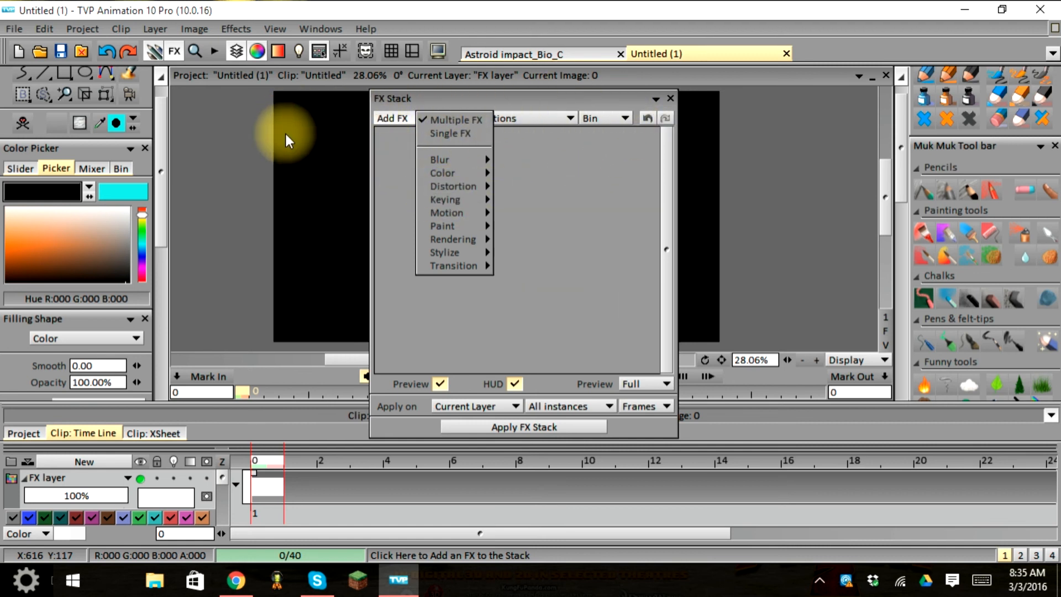
click(443, 134)
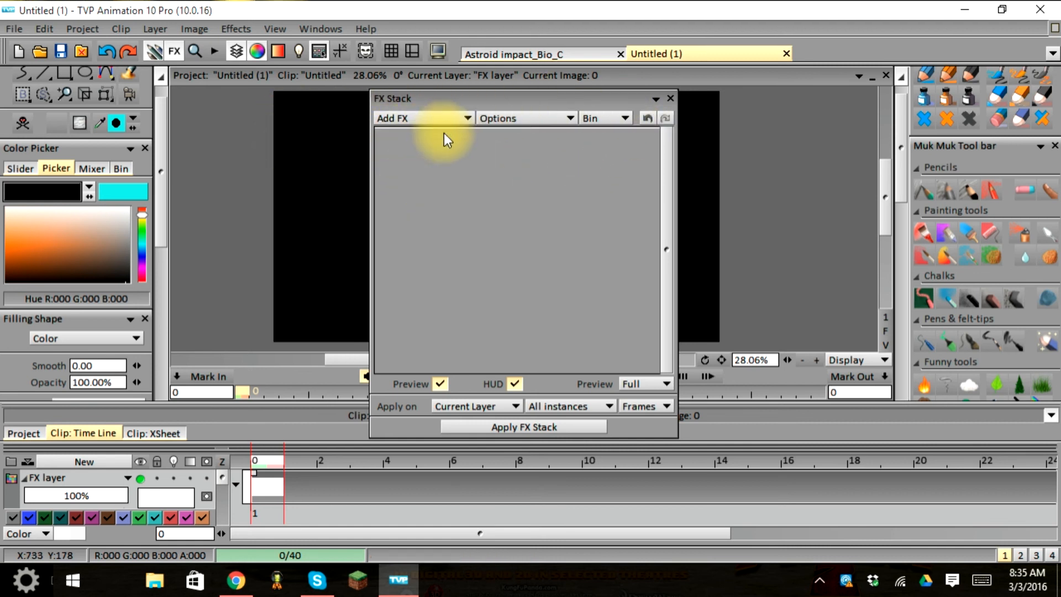
Look through the effect categories and add the Particles Generator rendering effect to the FX Stack.
click(447, 118)
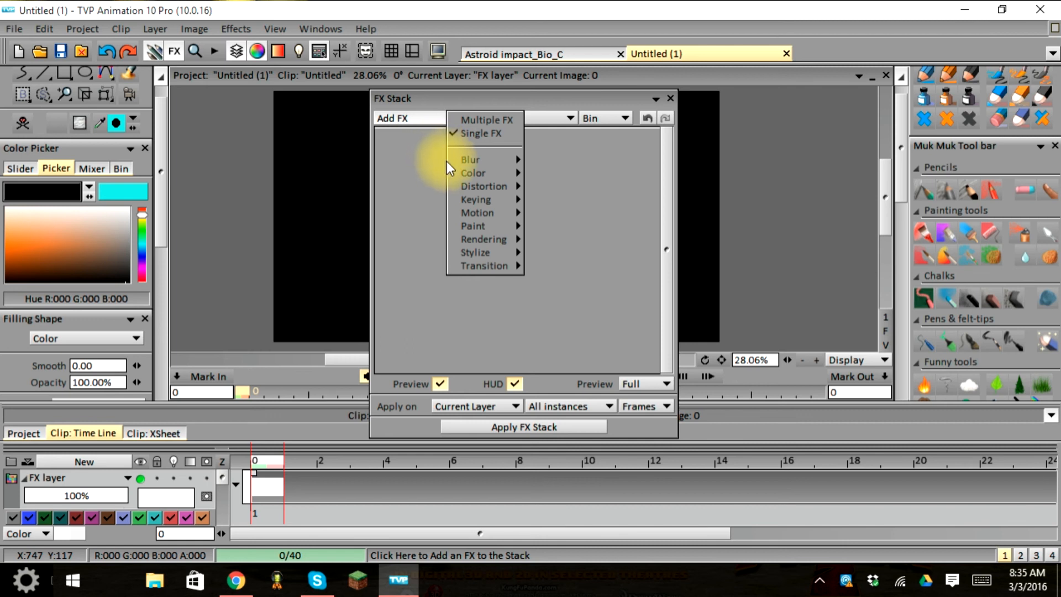
mouse_move(468, 162)
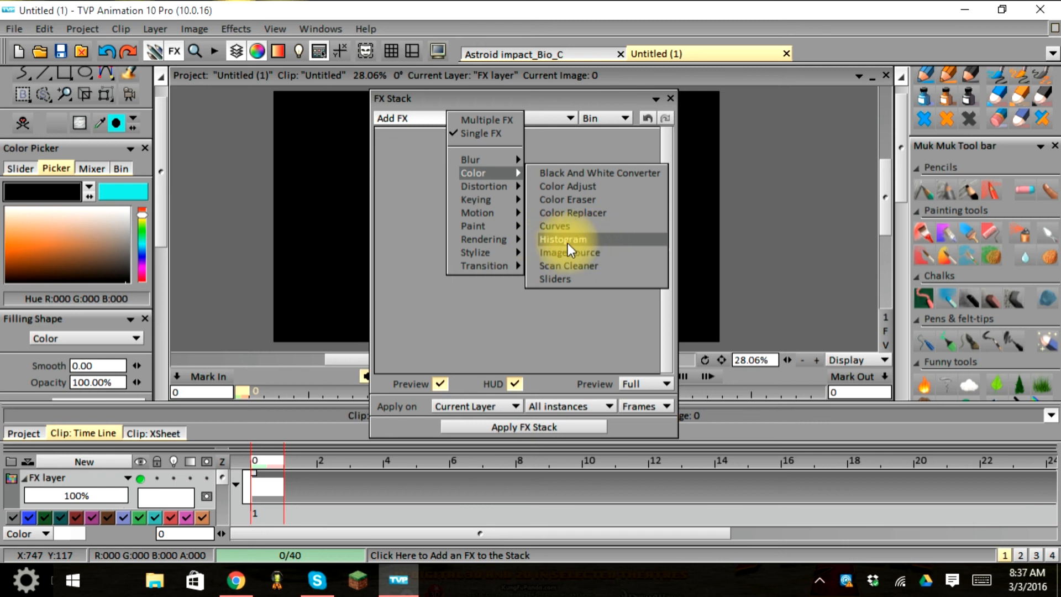
mouse_move(511, 266)
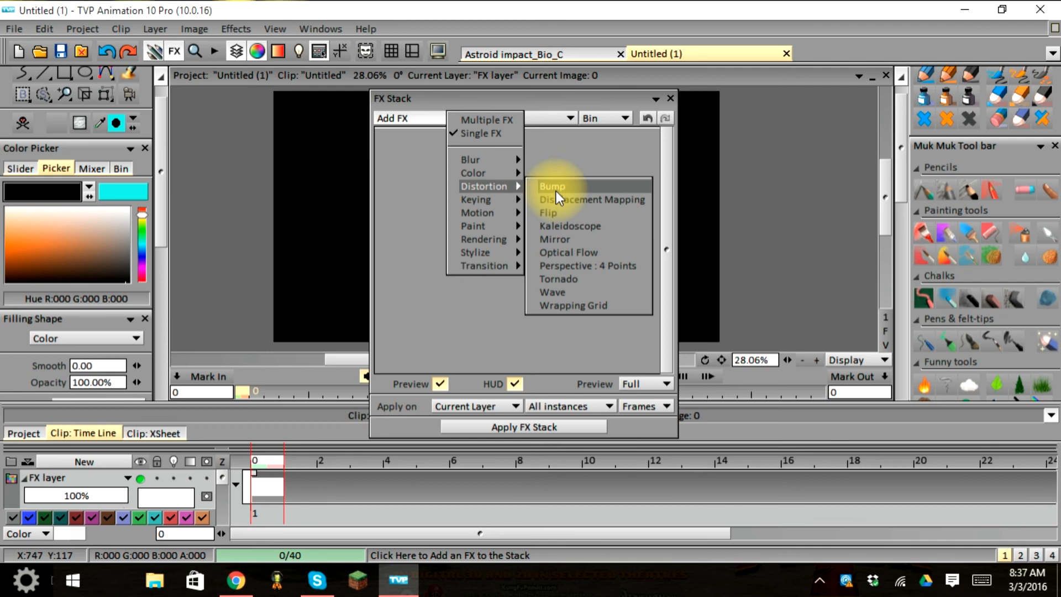
mouse_move(485, 198)
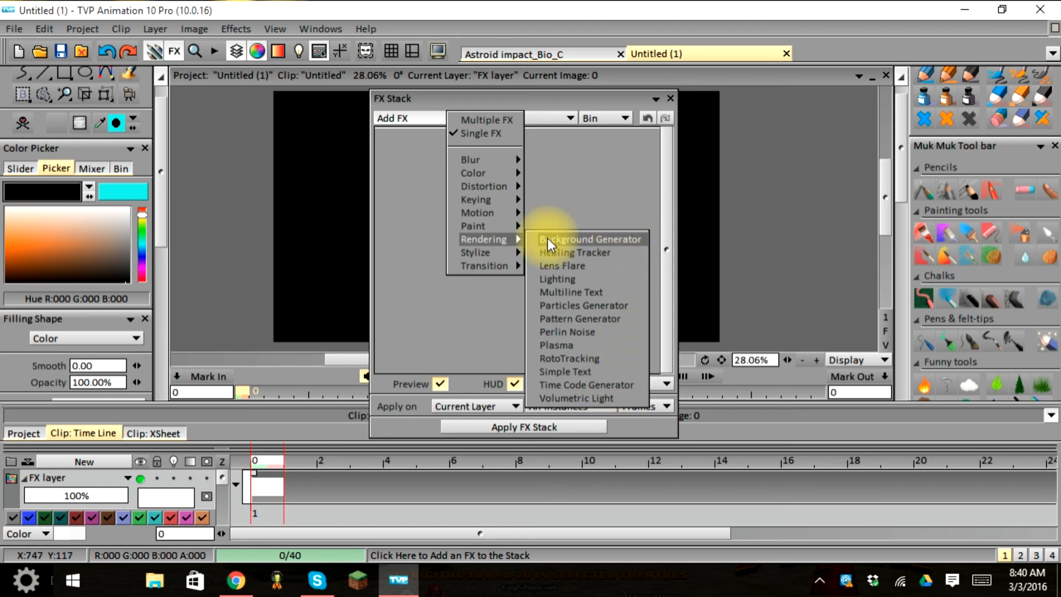
mouse_move(452, 257)
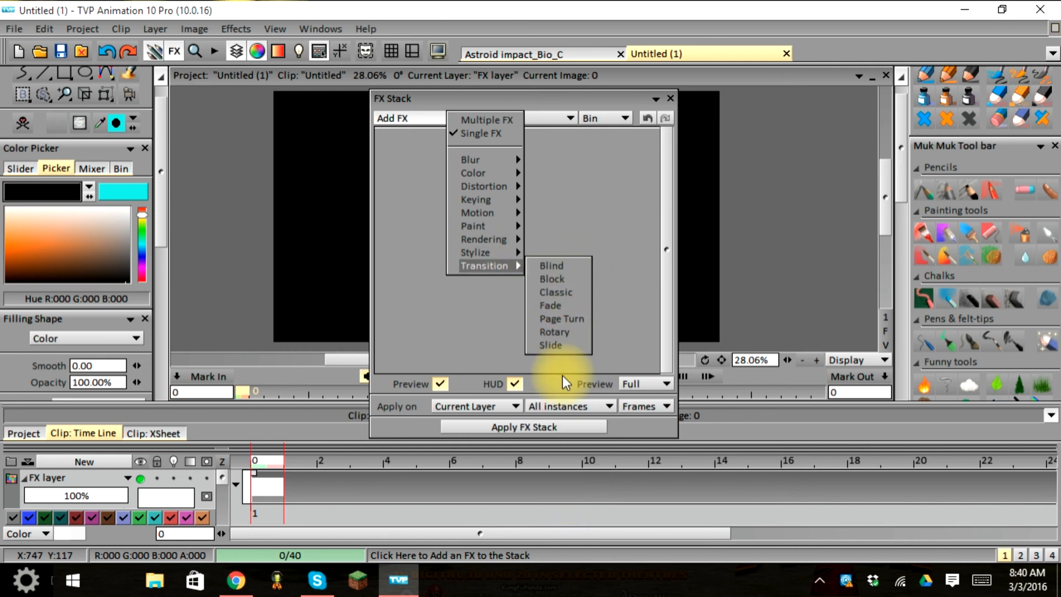
mouse_move(498, 270)
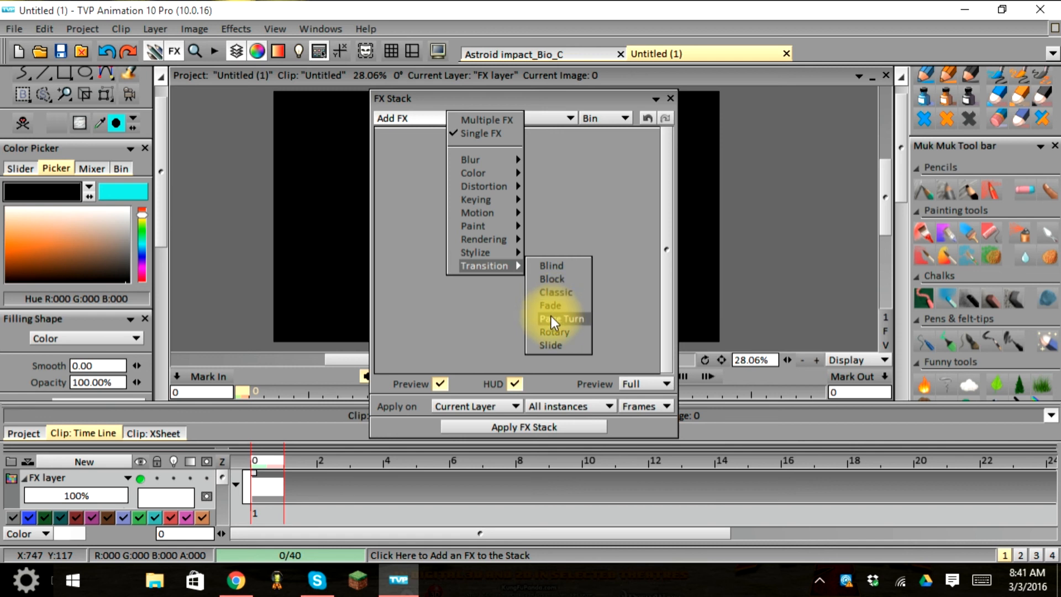
click(544, 346)
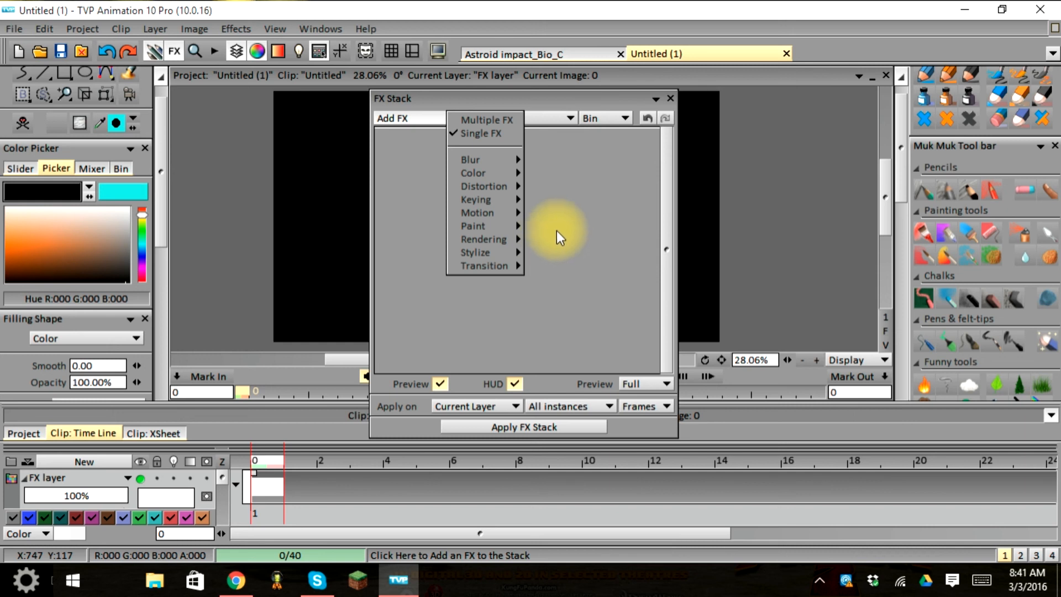
mouse_move(461, 239)
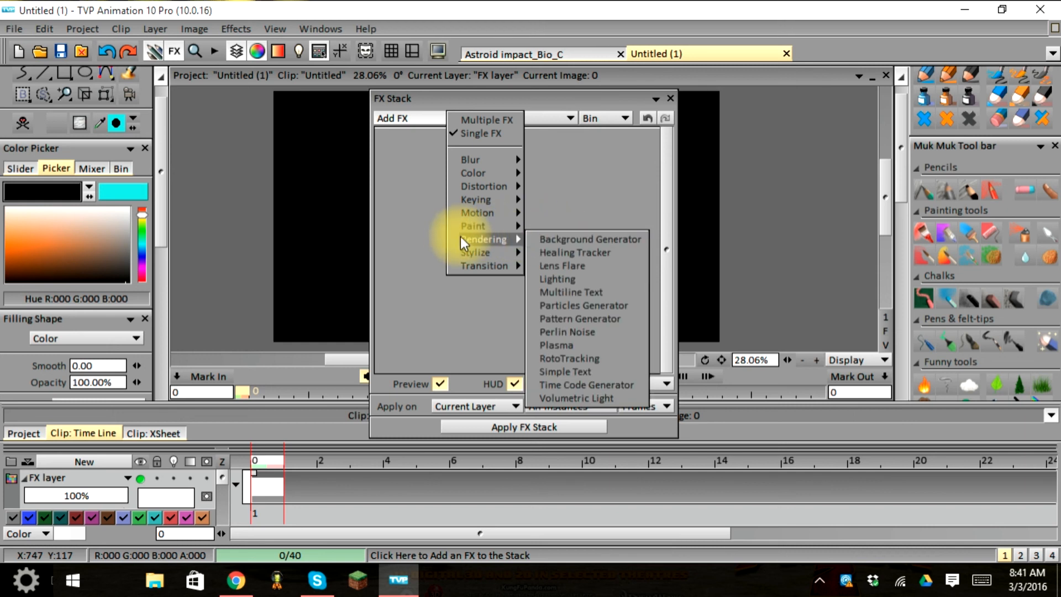
click(559, 305)
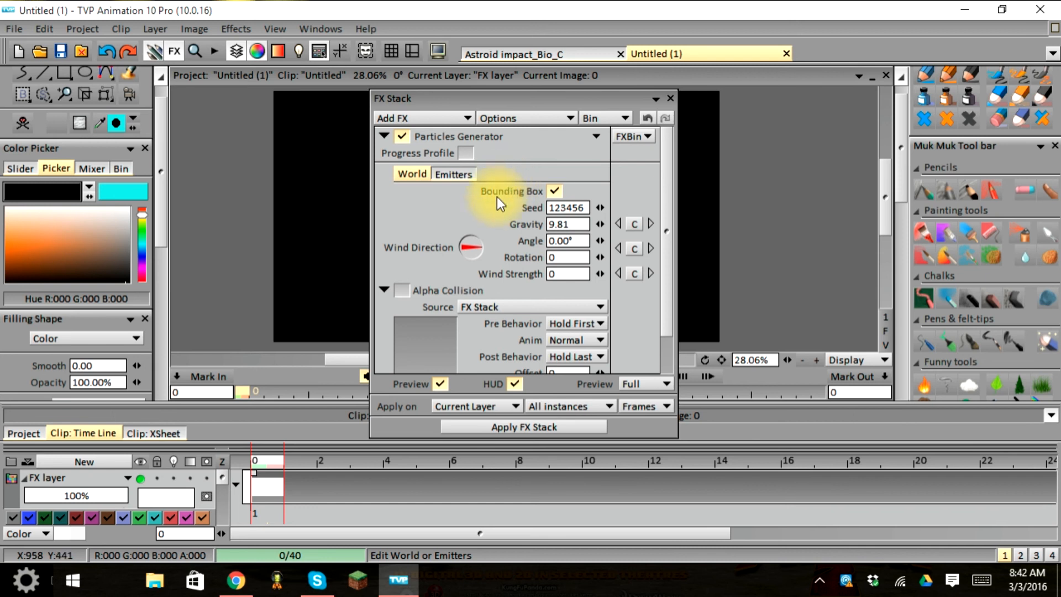
Examine the Particles Generator's World settings and the FX Stack's available effect modes, stack options and bin commands.
scroll(489, 150, down, 1)
scroll(490, 150, down, 2)
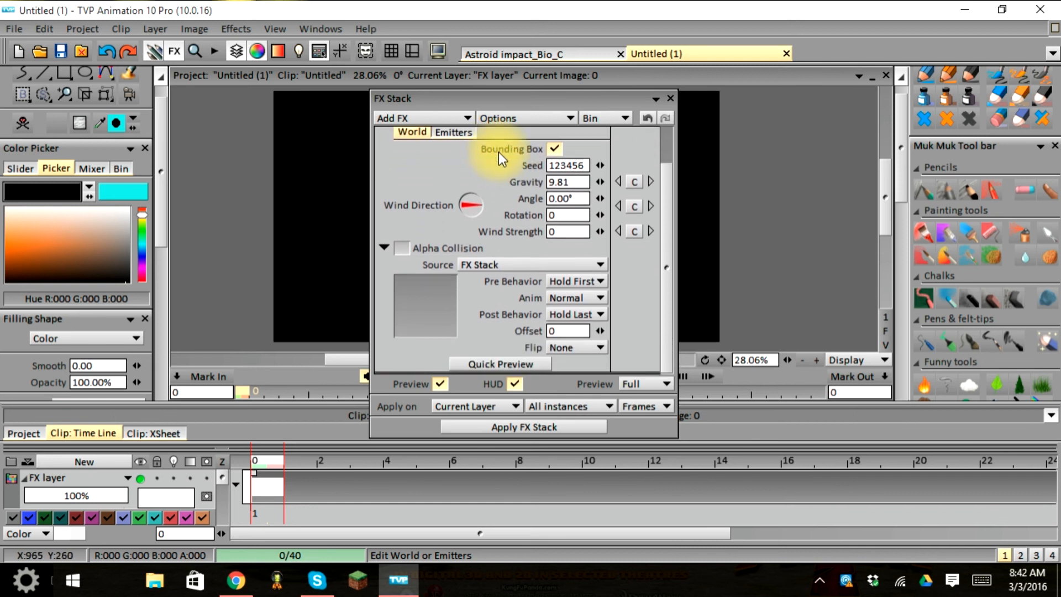
mouse_move(668, 318)
mouse_down()
mouse_move(673, 241)
mouse_move(668, 323)
mouse_up()
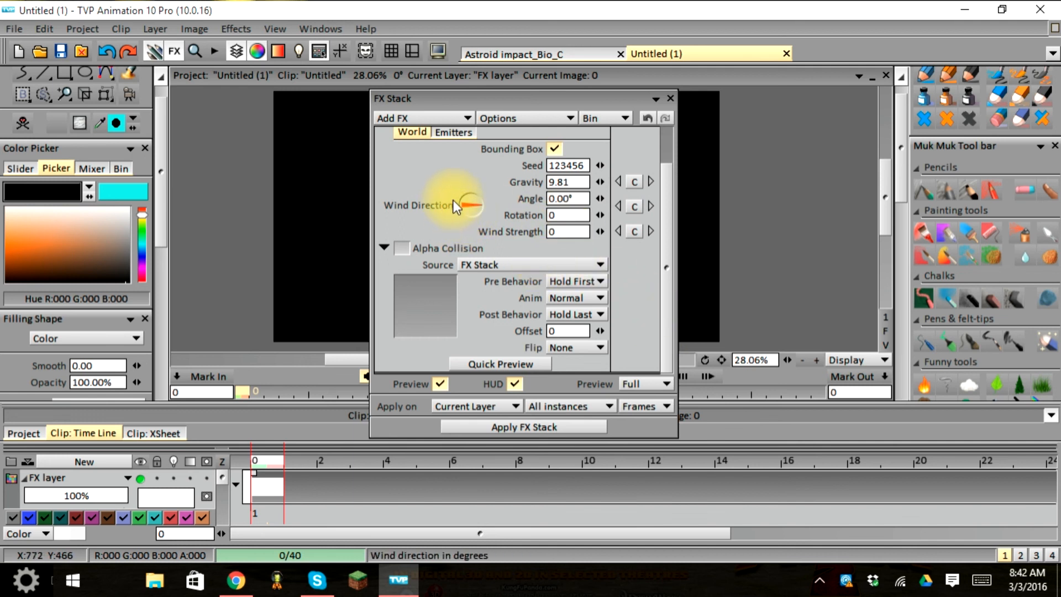
click(407, 121)
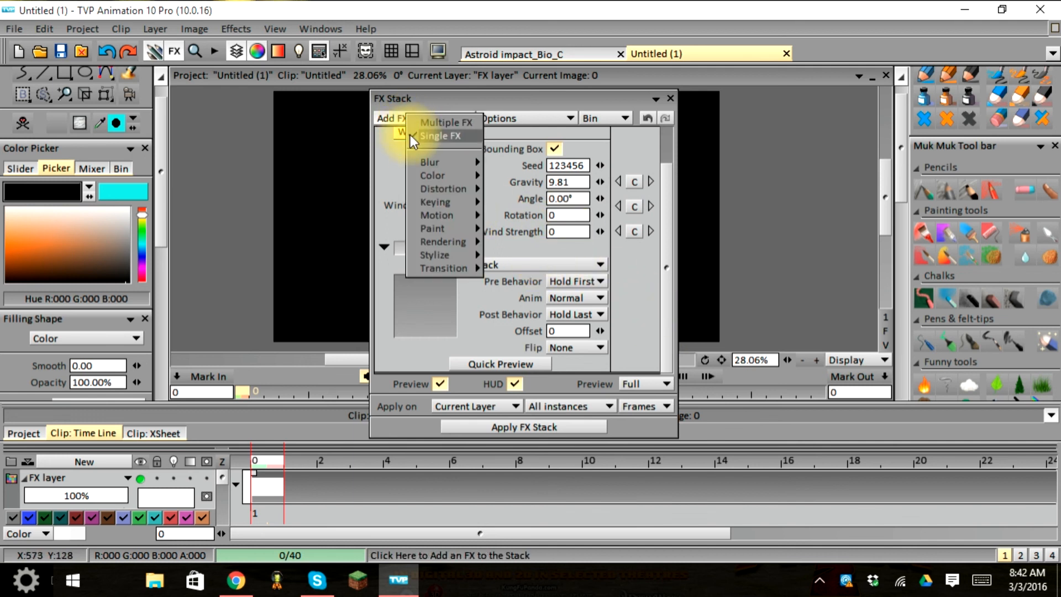
click(436, 119)
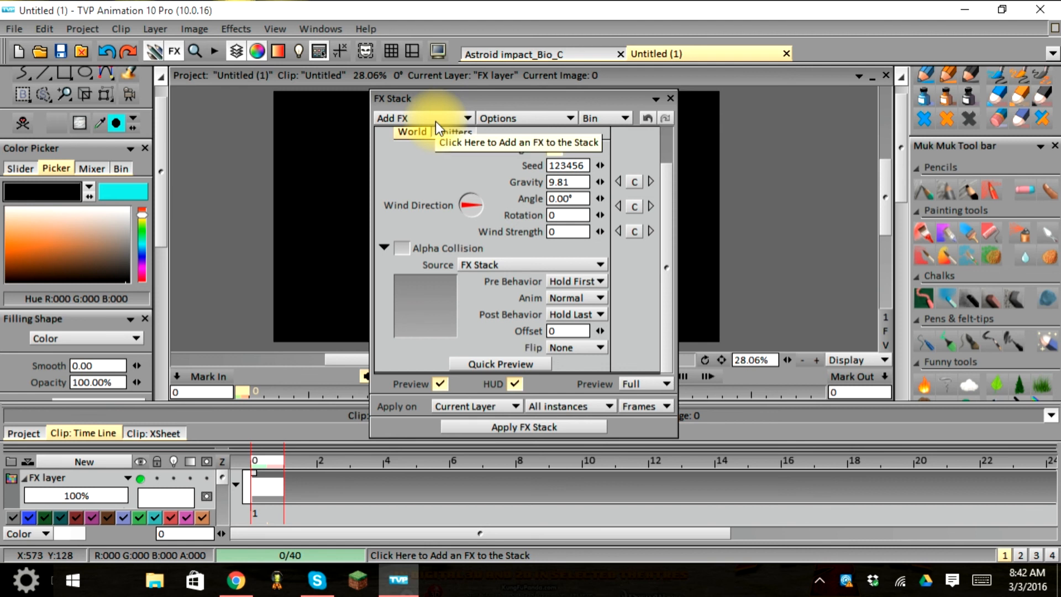
click(668, 231)
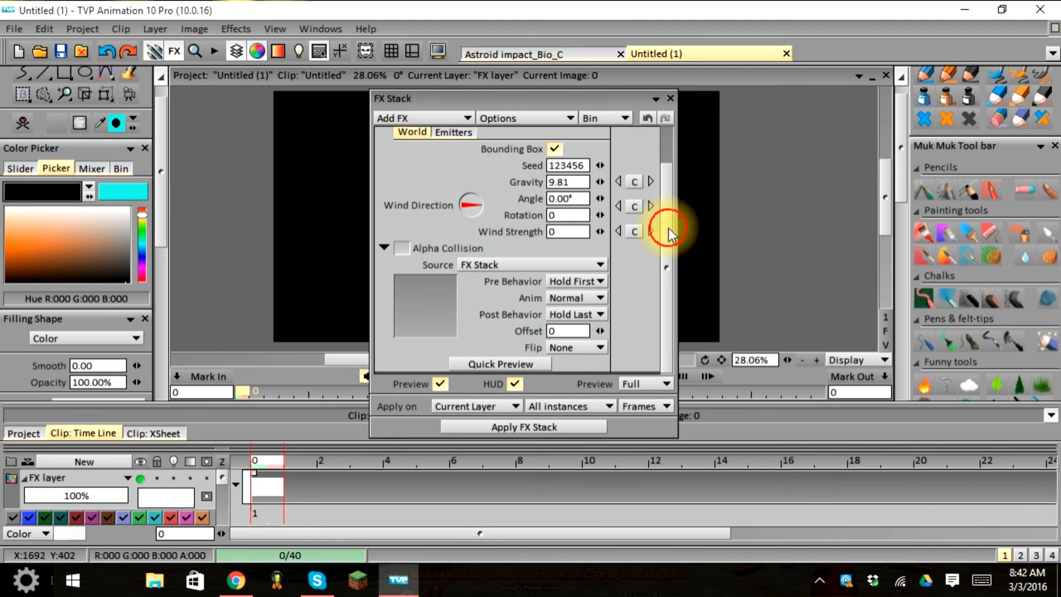
click(405, 117)
click(431, 129)
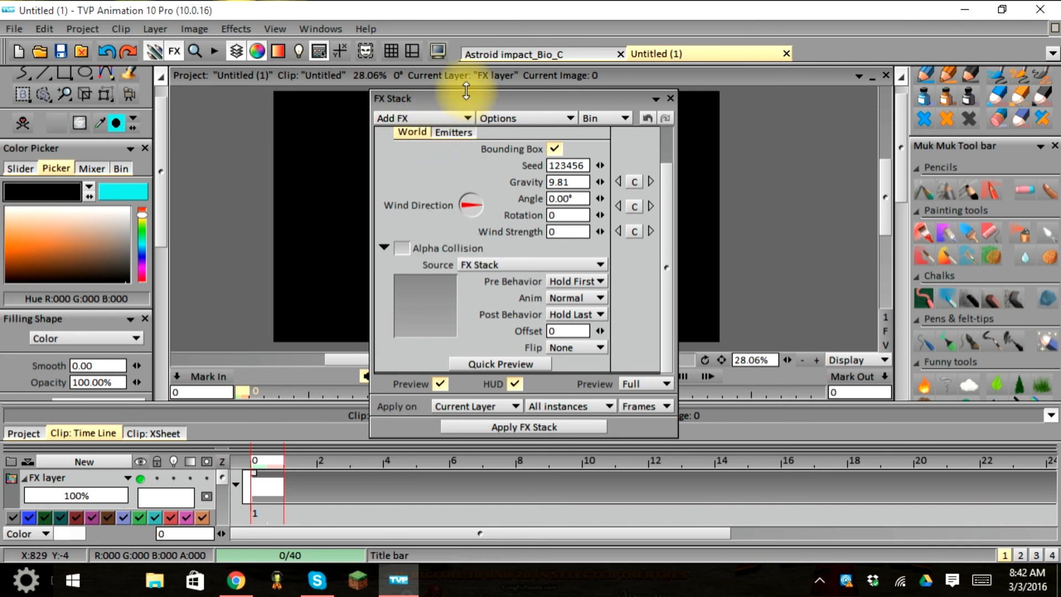
click(495, 118)
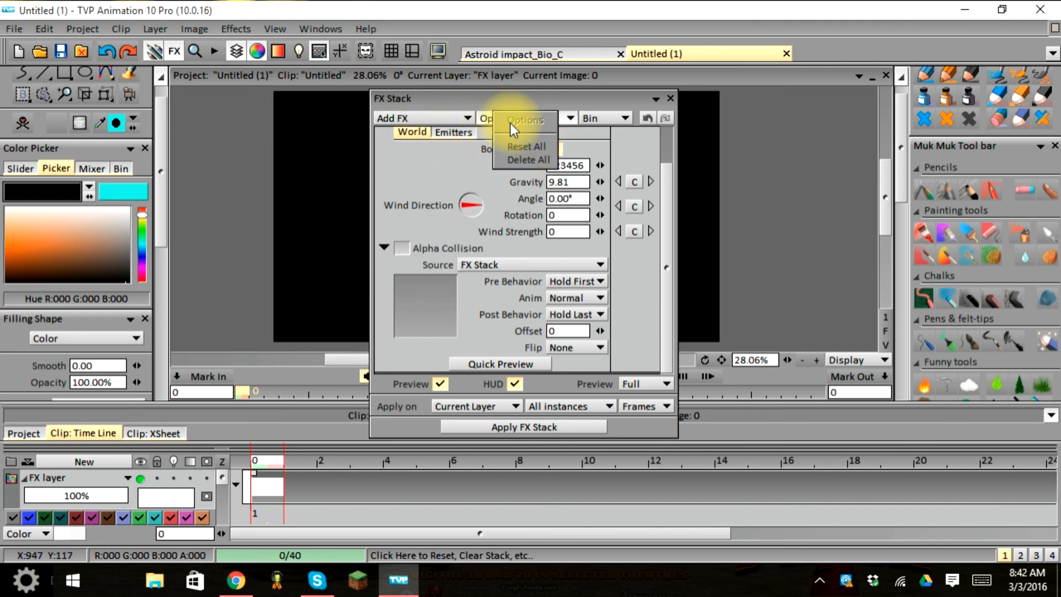
click(419, 174)
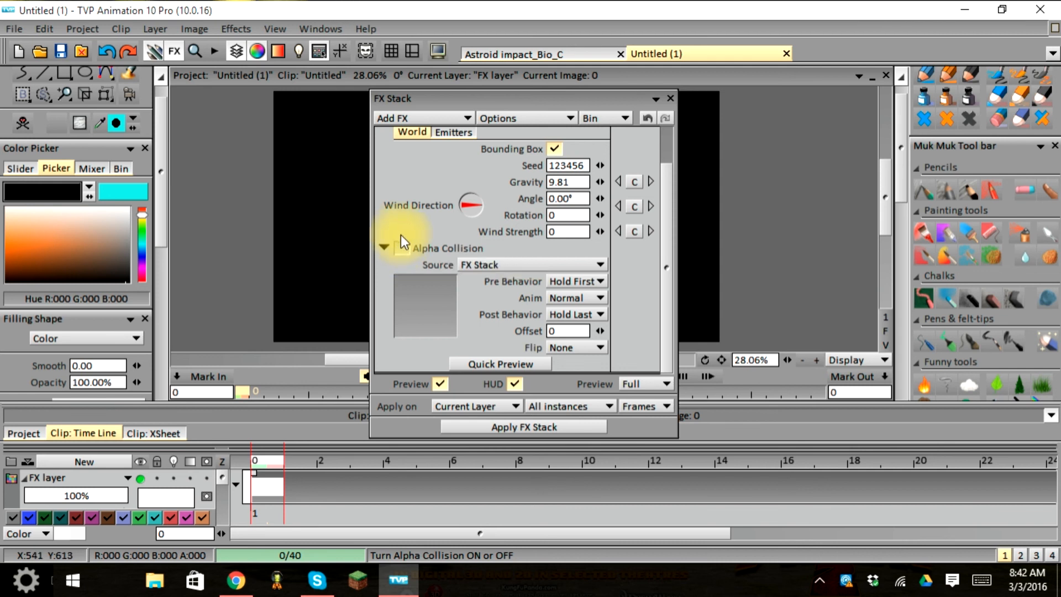
click(595, 116)
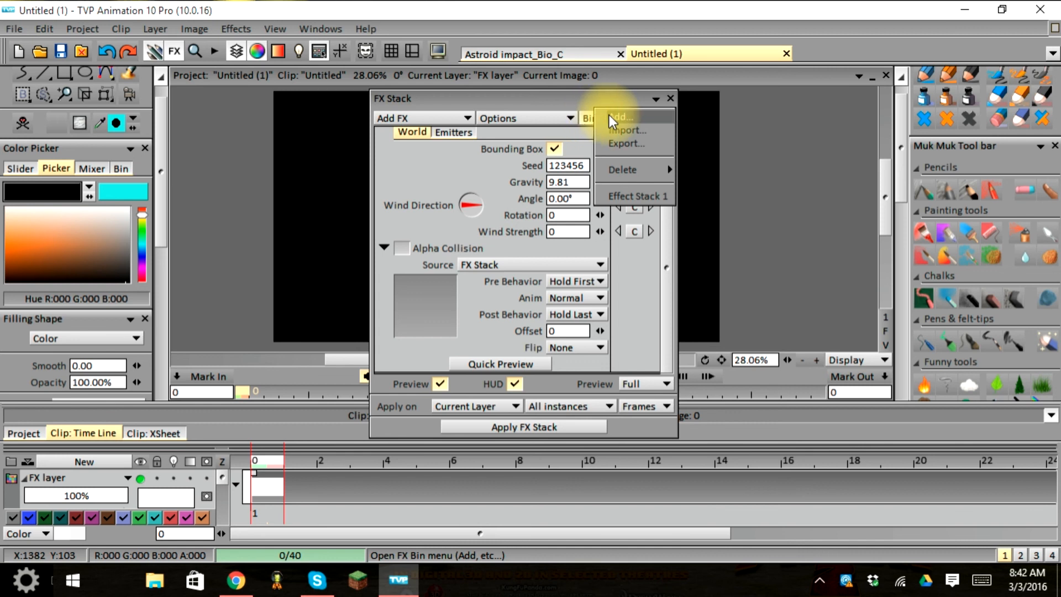
click(415, 175)
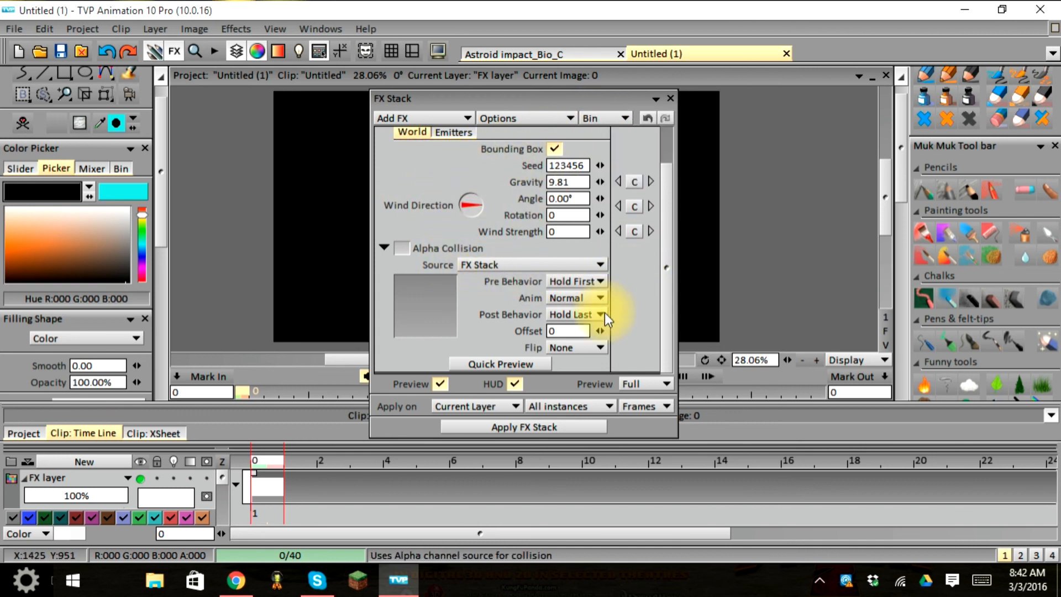
Enable the Particles Generator's Progress Profile to view its speed curve, and disable it again.
drag(664, 327, 658, 280)
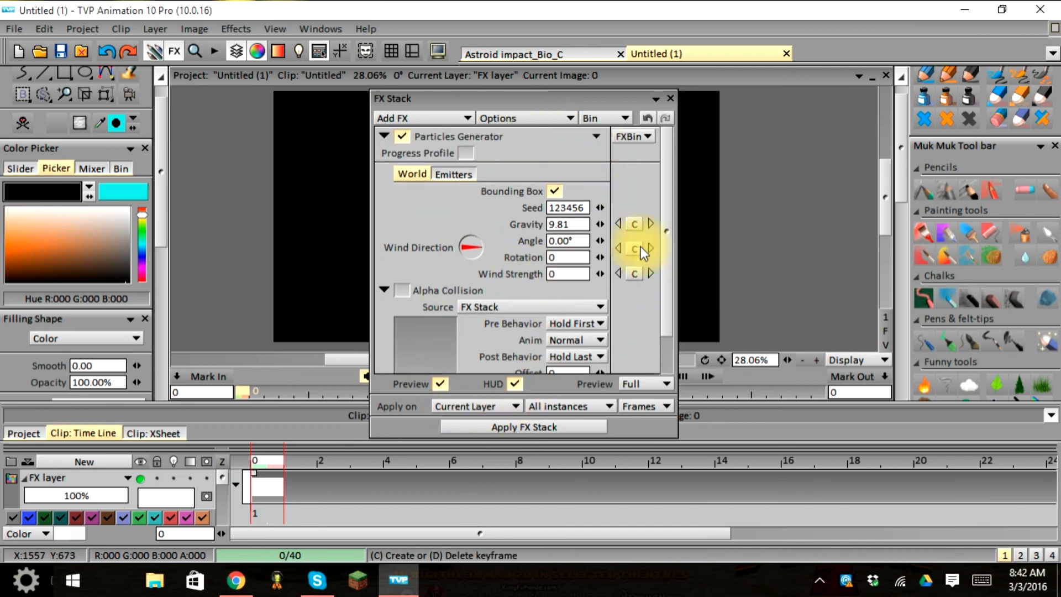
drag(665, 246, 666, 274)
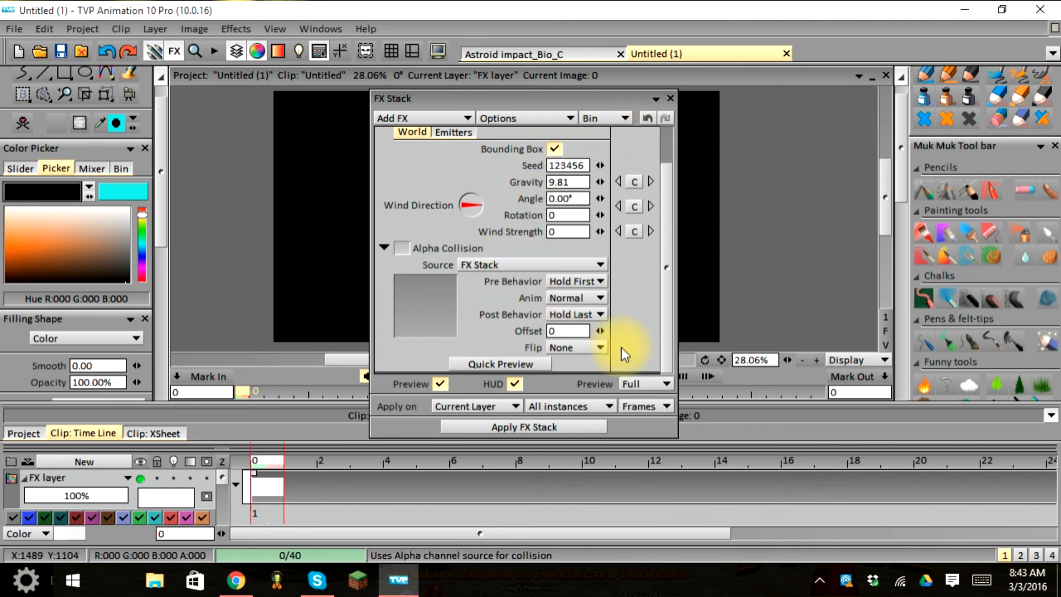
click(659, 302)
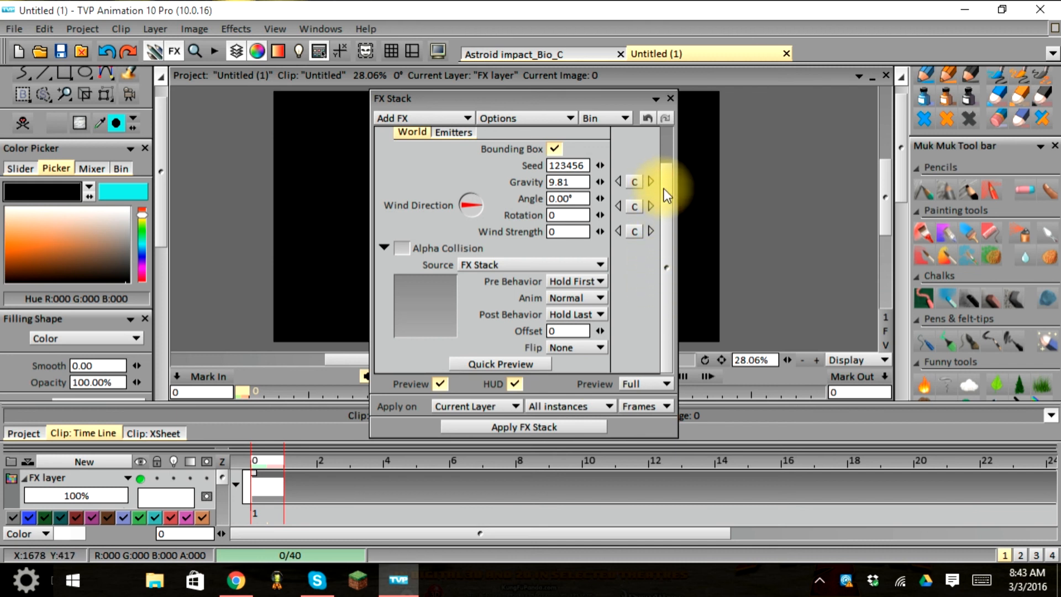
drag(664, 188, 661, 125)
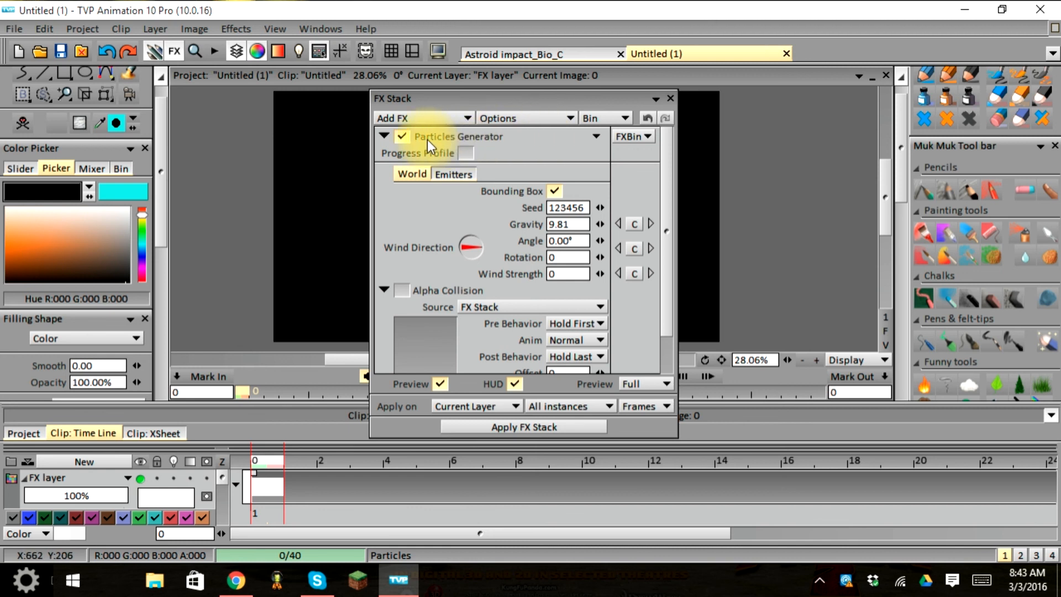
click(459, 154)
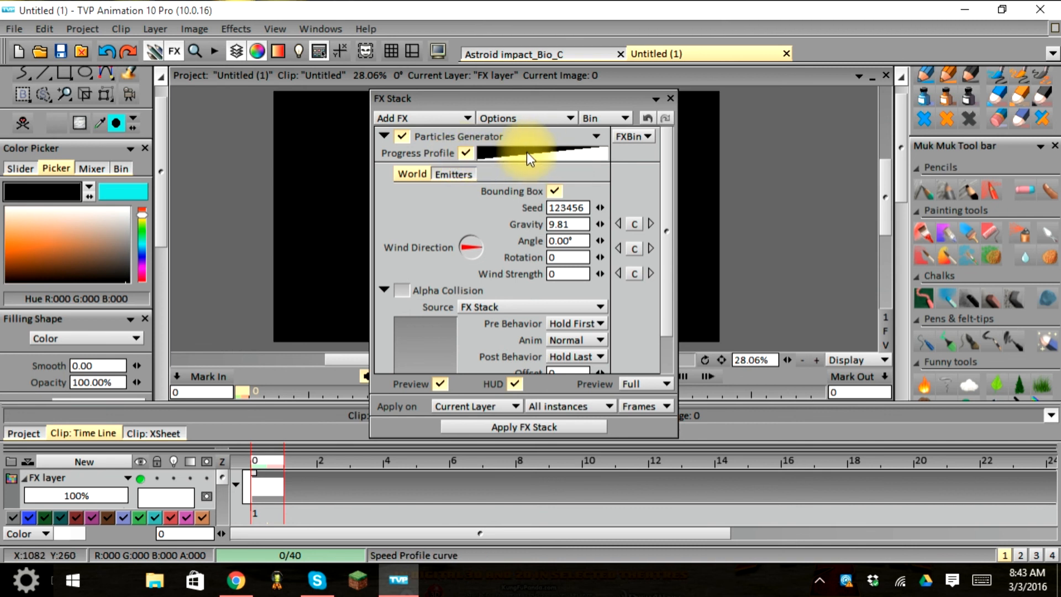
click(467, 154)
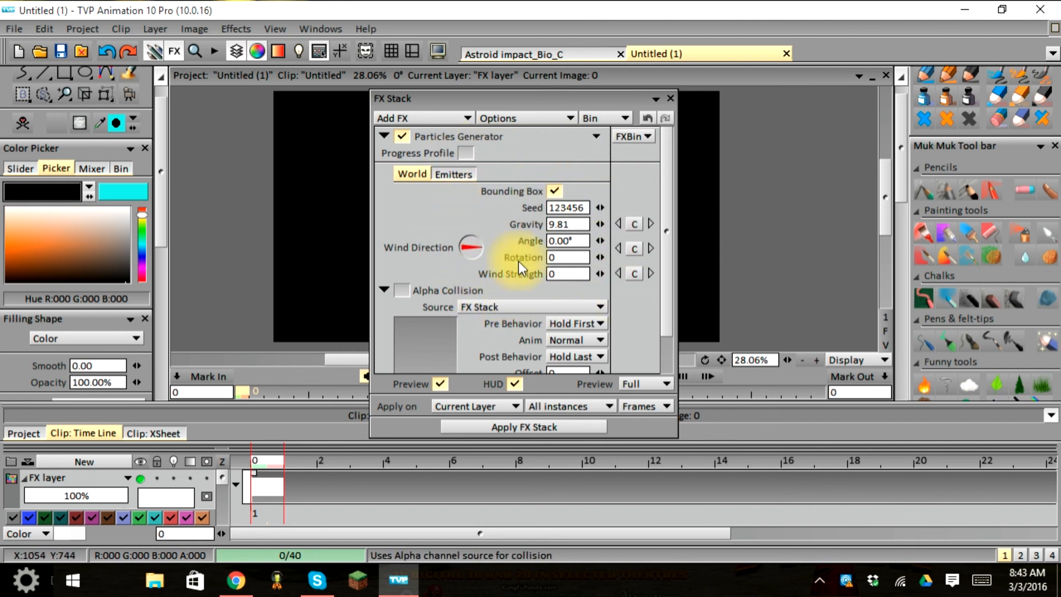
Compare the Particles Generator's World and Emitters settings and look at the emitter types that can be created.
click(458, 173)
click(422, 173)
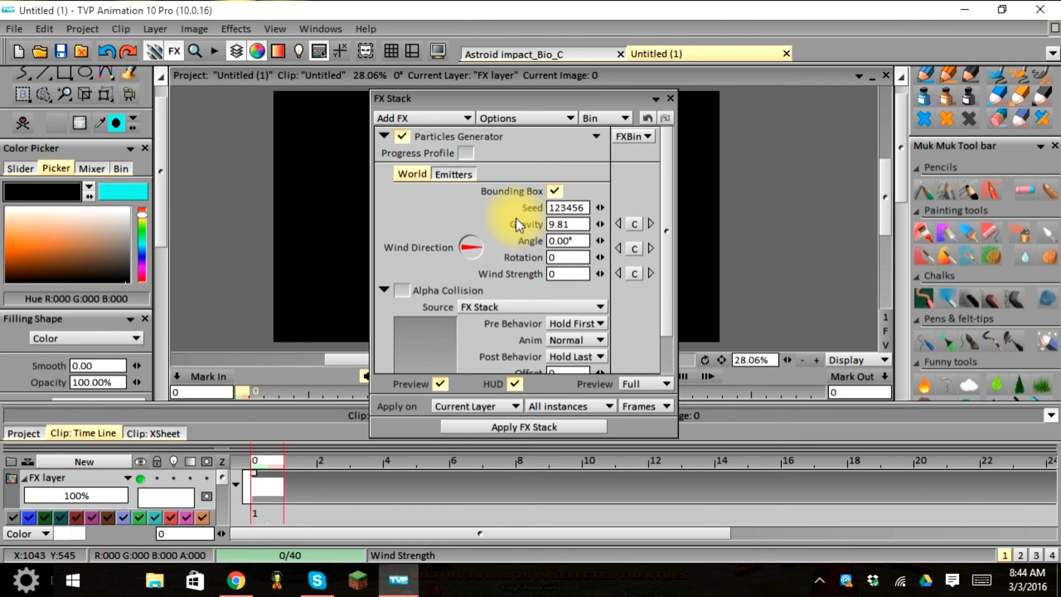
click(463, 174)
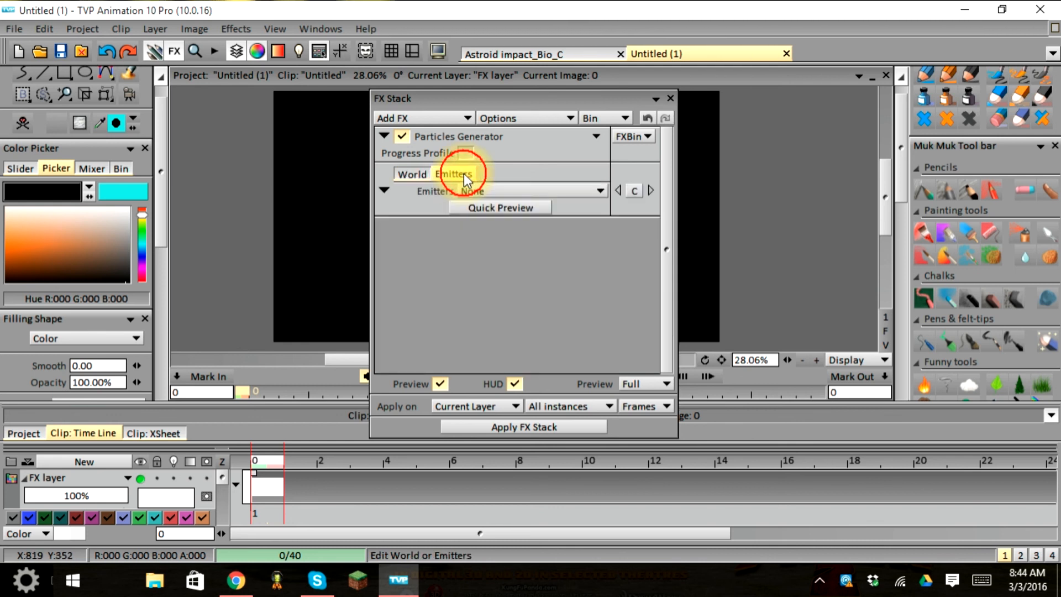
click(493, 191)
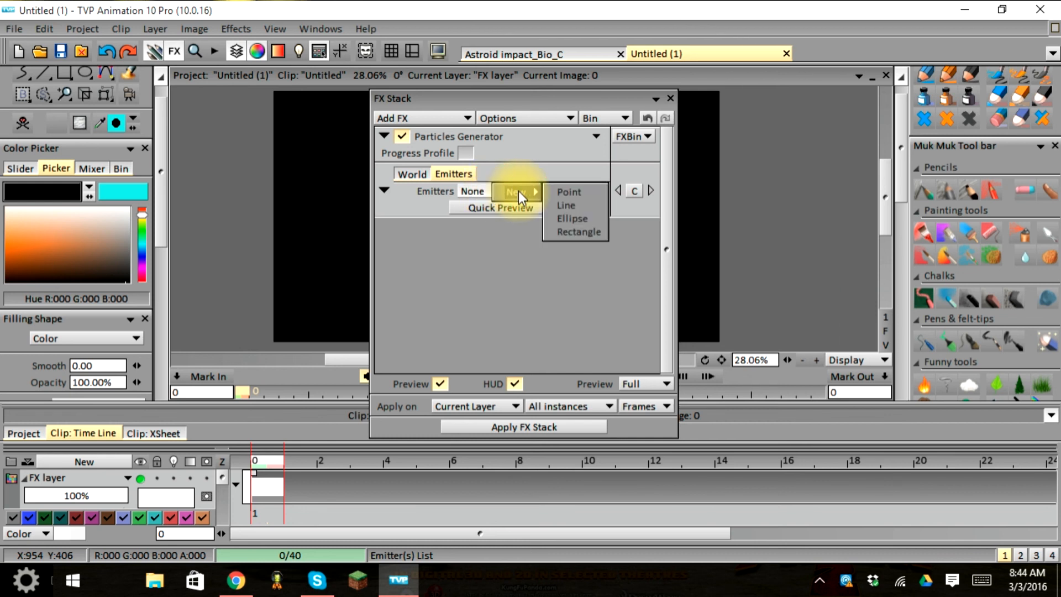
mouse_move(531, 193)
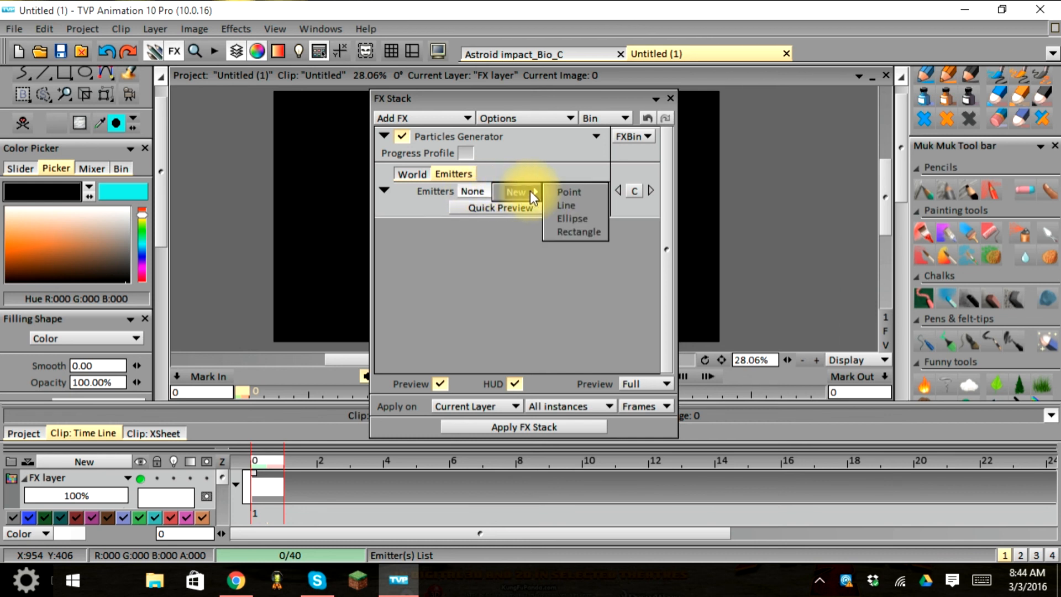
click(572, 191)
click(473, 191)
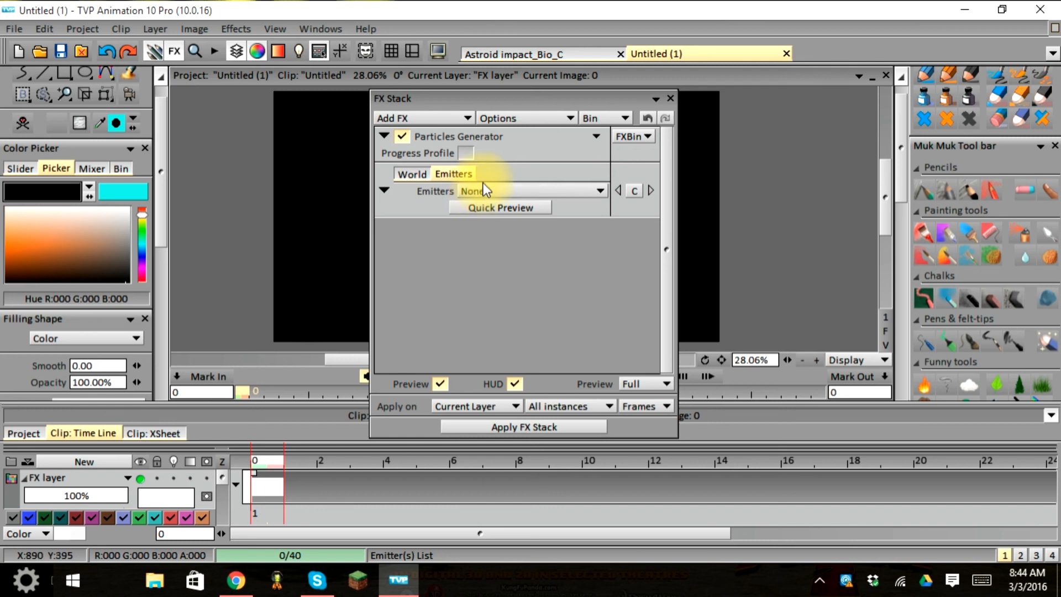
Look at the Particles Generator's FX Bin commands and open its preset browser.
click(628, 137)
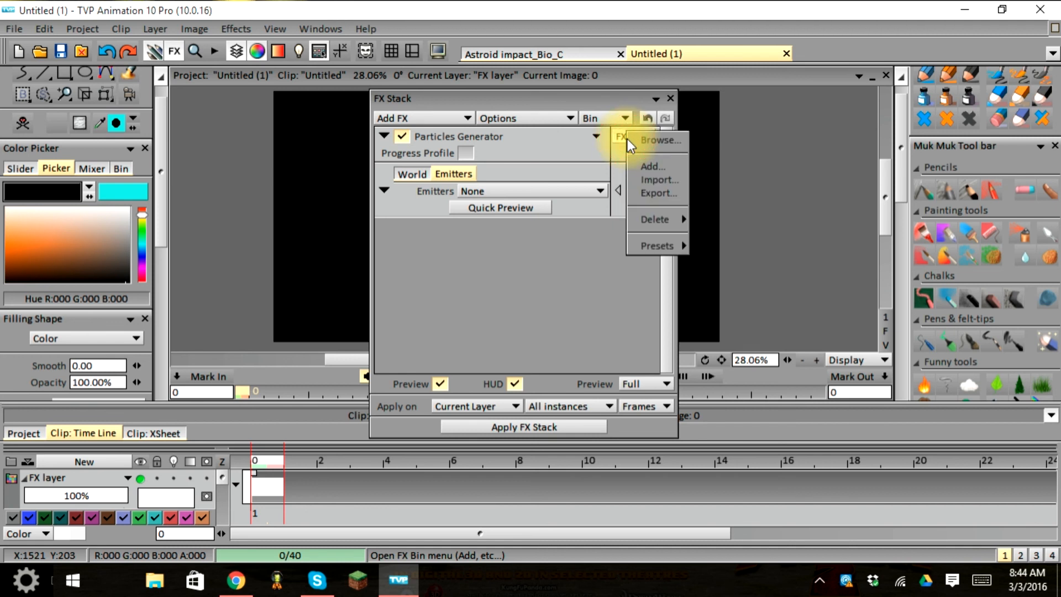
click(610, 141)
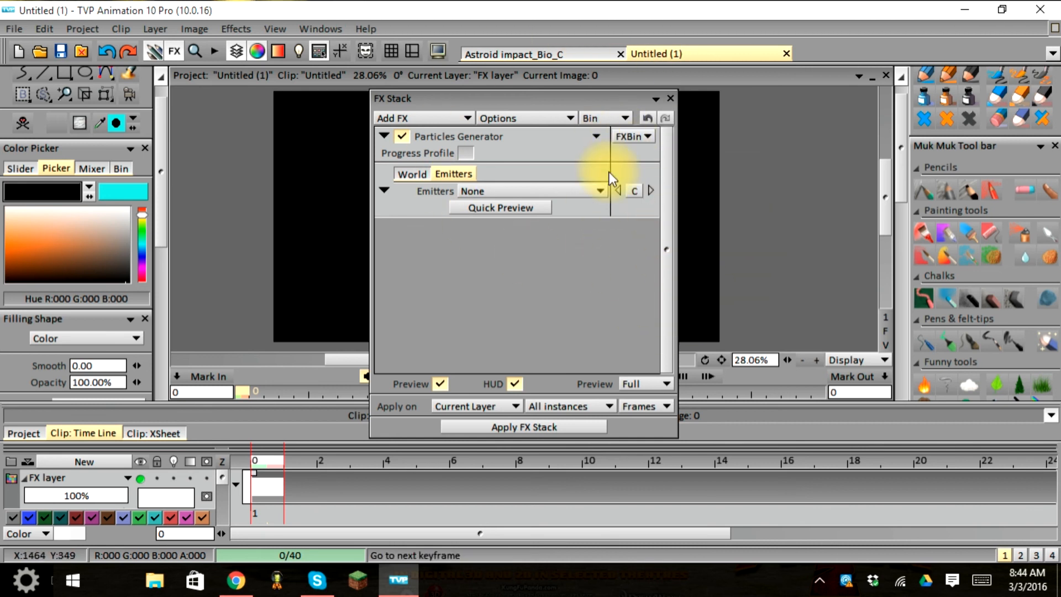
click(627, 137)
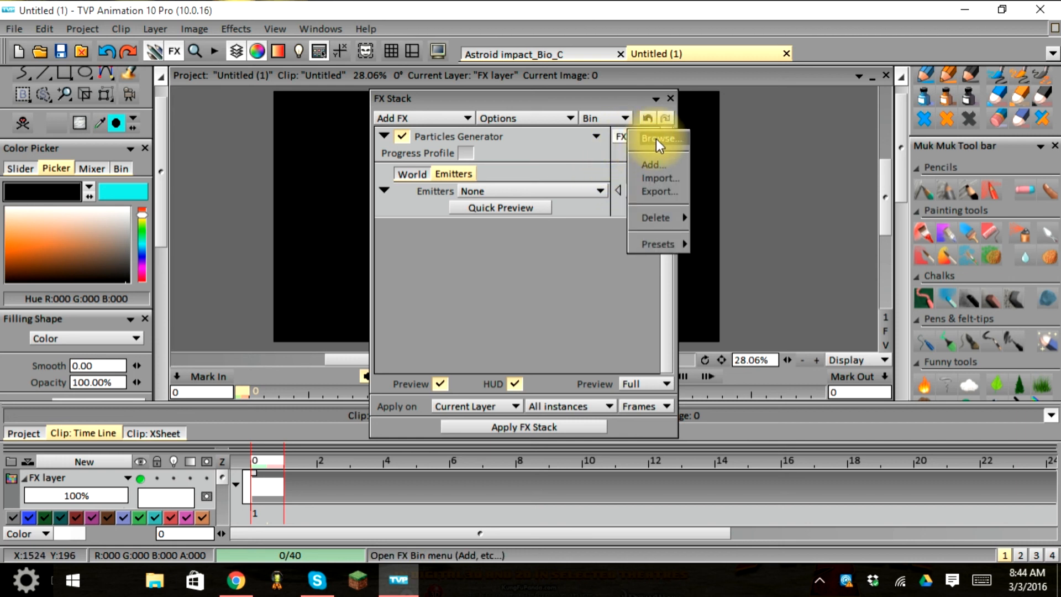
click(655, 138)
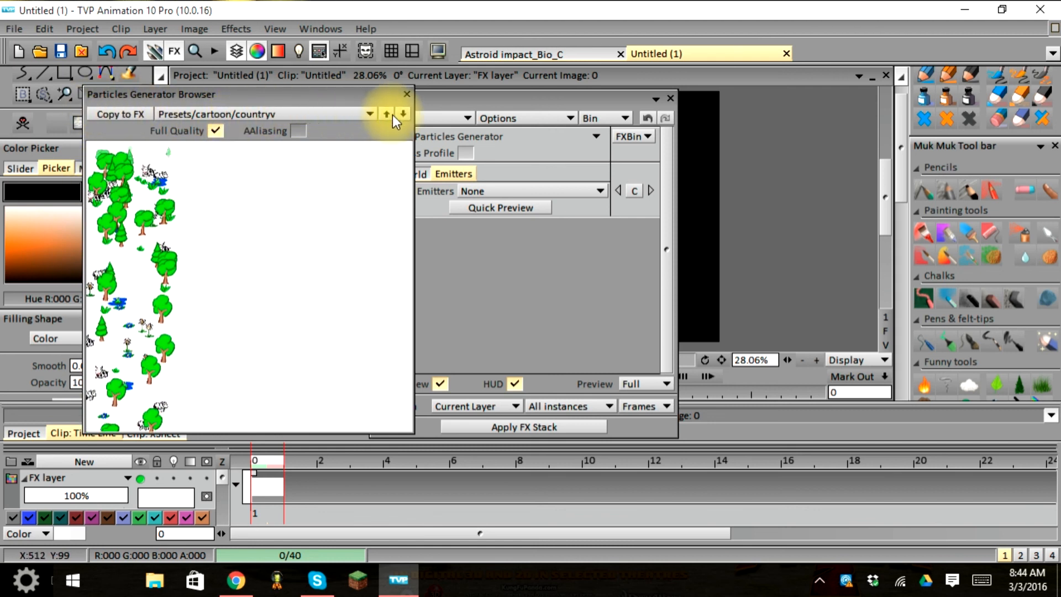
Preview the eyes preset from the cartoon category in the Particles Generator Browser.
click(363, 117)
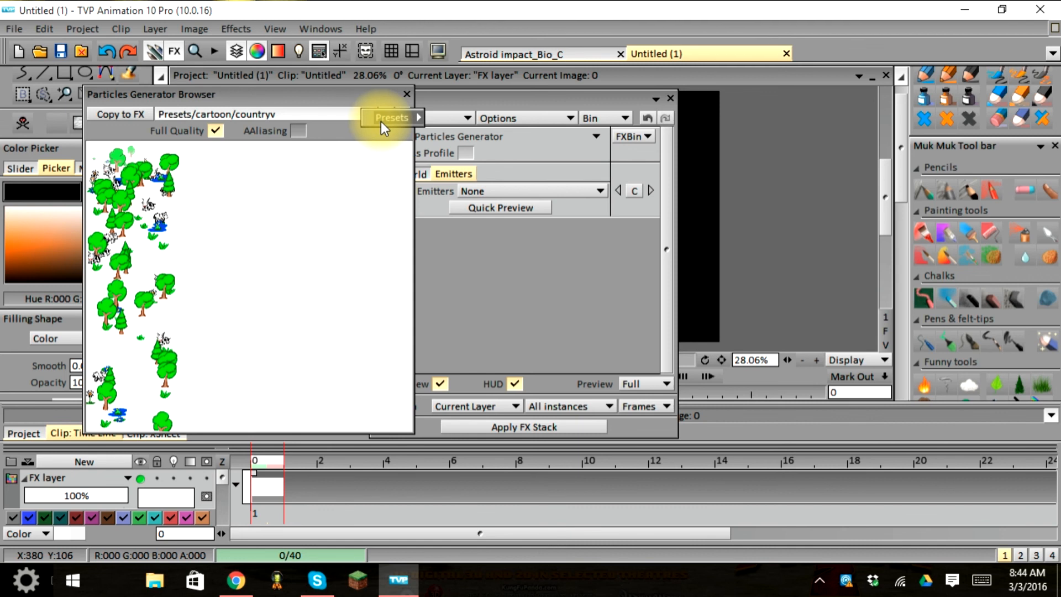
mouse_move(380, 121)
mouse_move(450, 115)
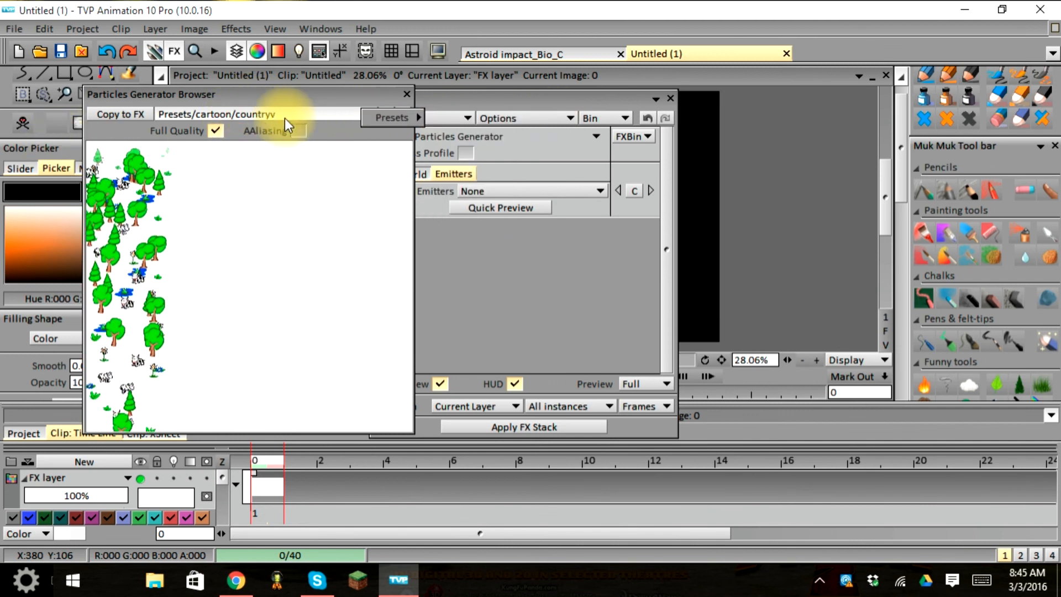
mouse_move(409, 111)
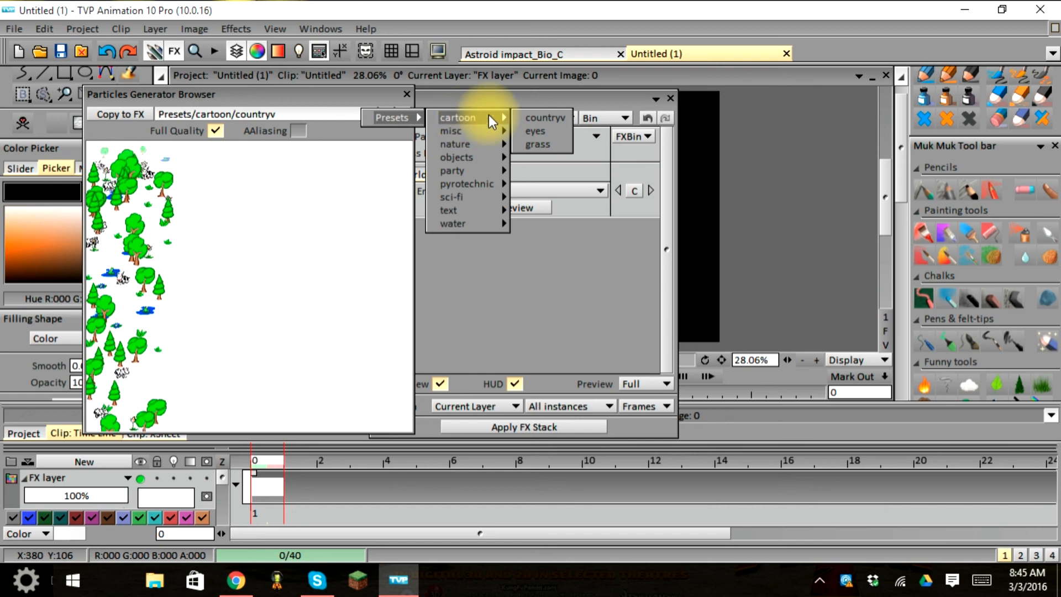
click(534, 132)
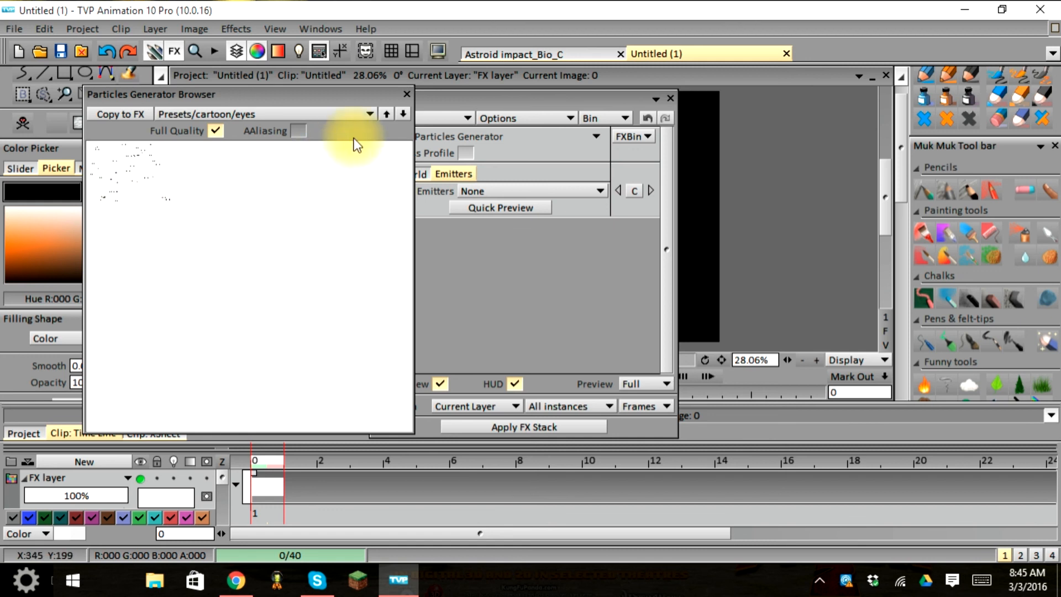
Preview the cartoon grass preset in the Particles Generator Browser.
click(369, 114)
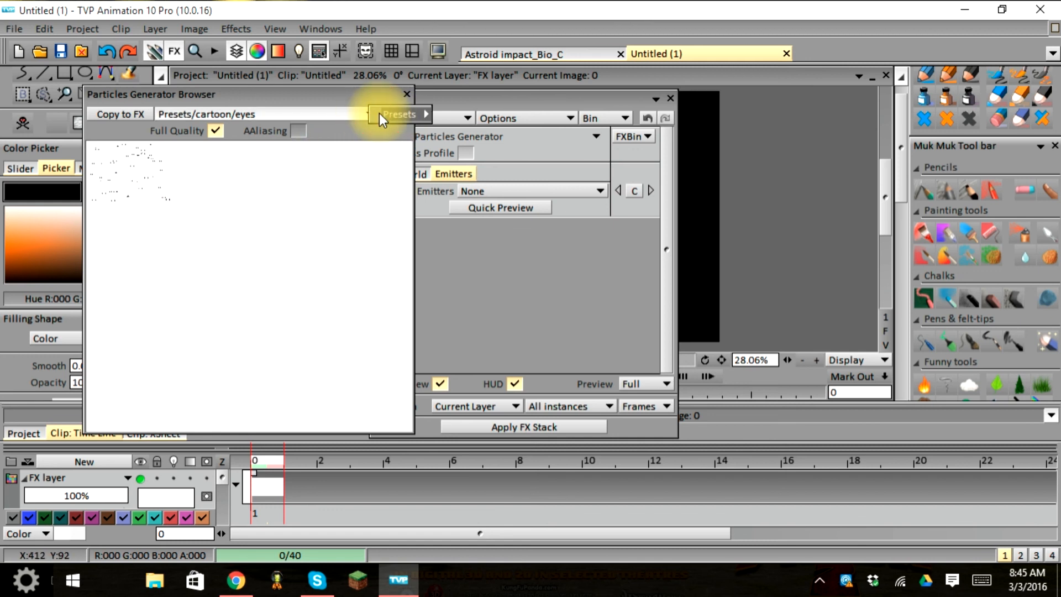
mouse_move(388, 119)
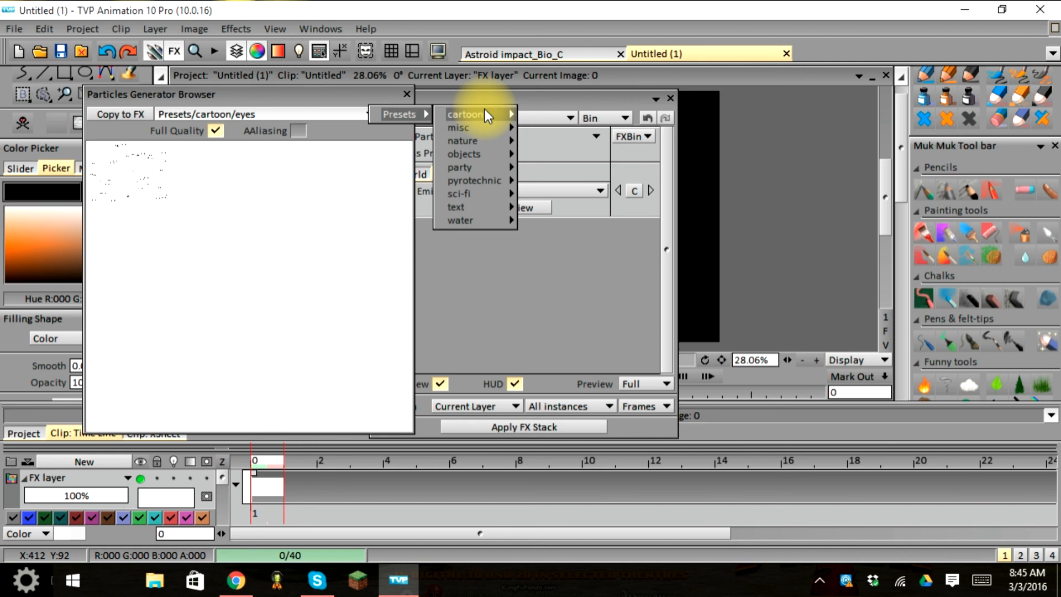
mouse_move(485, 108)
click(536, 142)
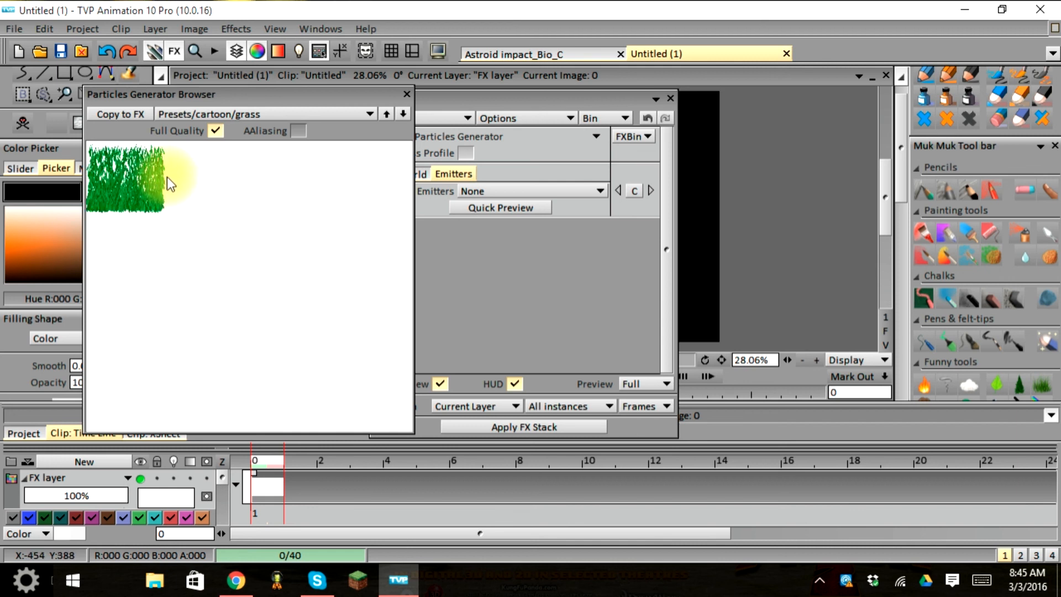
Move the FX Stack window beside the preset browser and set the Particles Generator's World gravity to 0.81.
drag(442, 99, 525, 81)
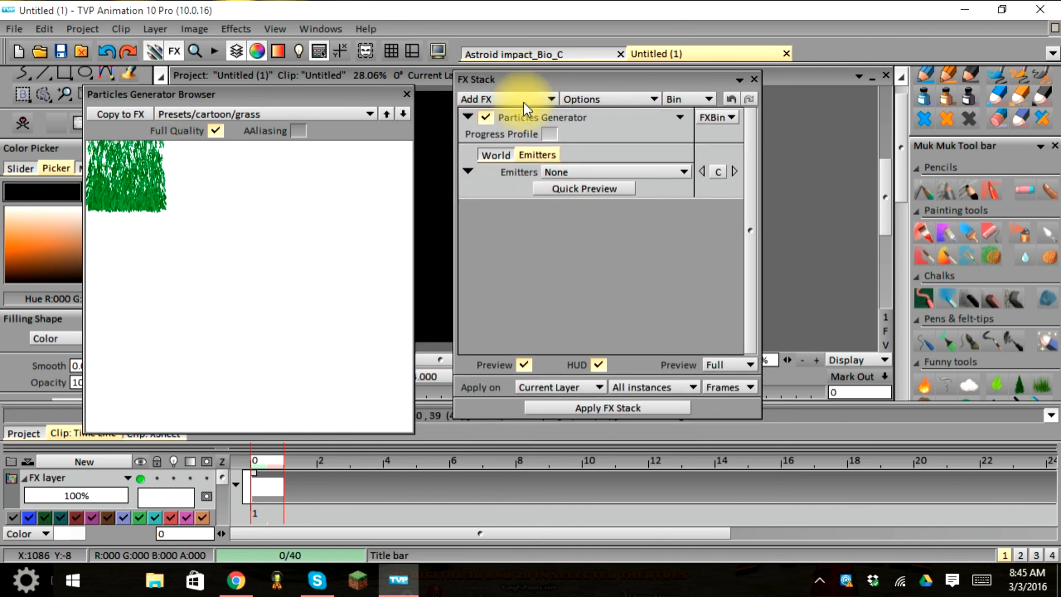
click(487, 153)
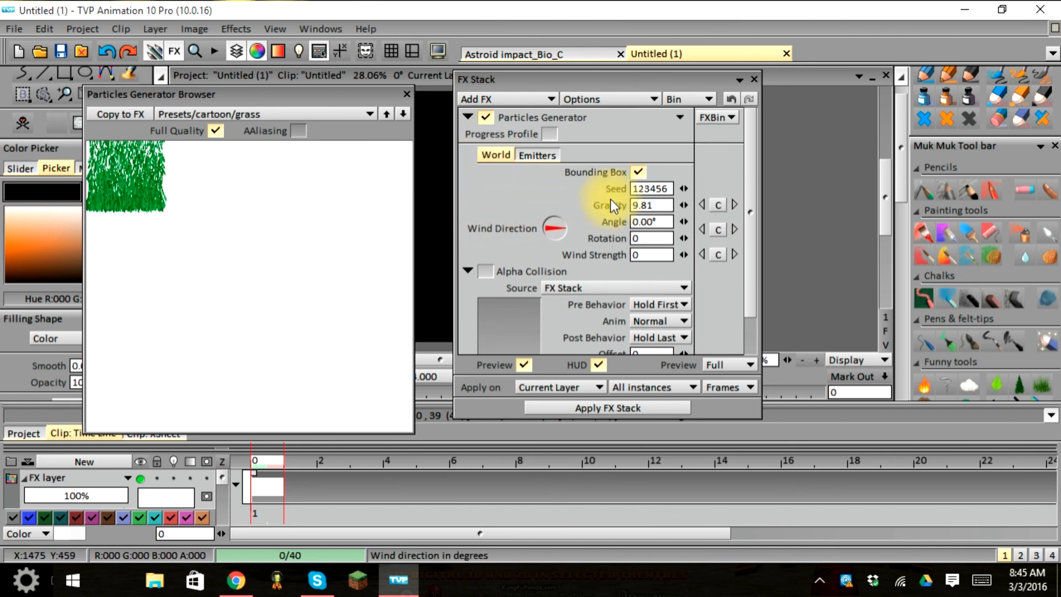
drag(685, 206, 678, 205)
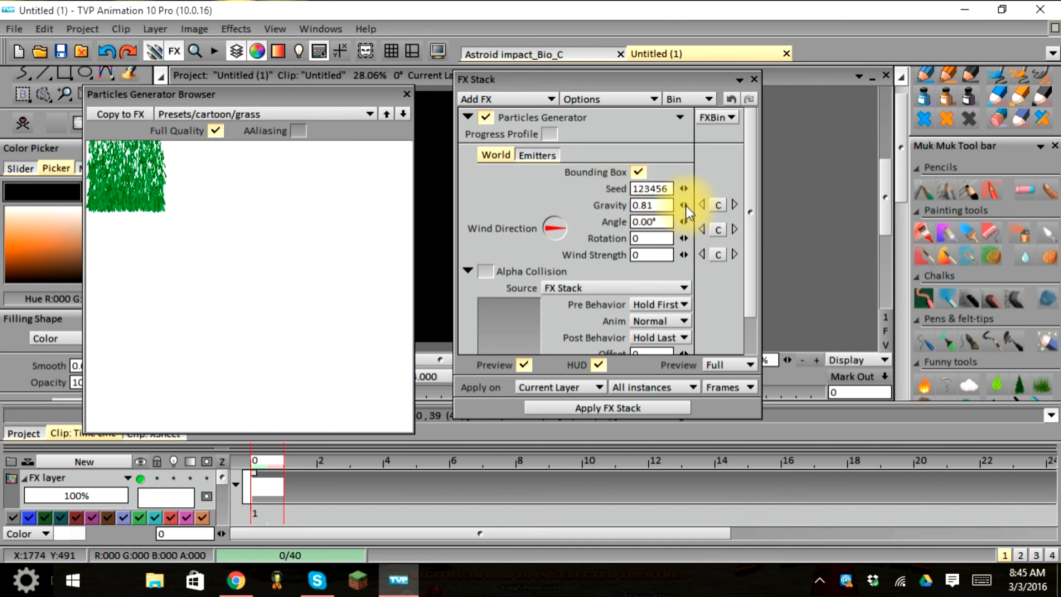
Raise the Particles Generator's World gravity to 17.81.
drag(685, 206, 682, 207)
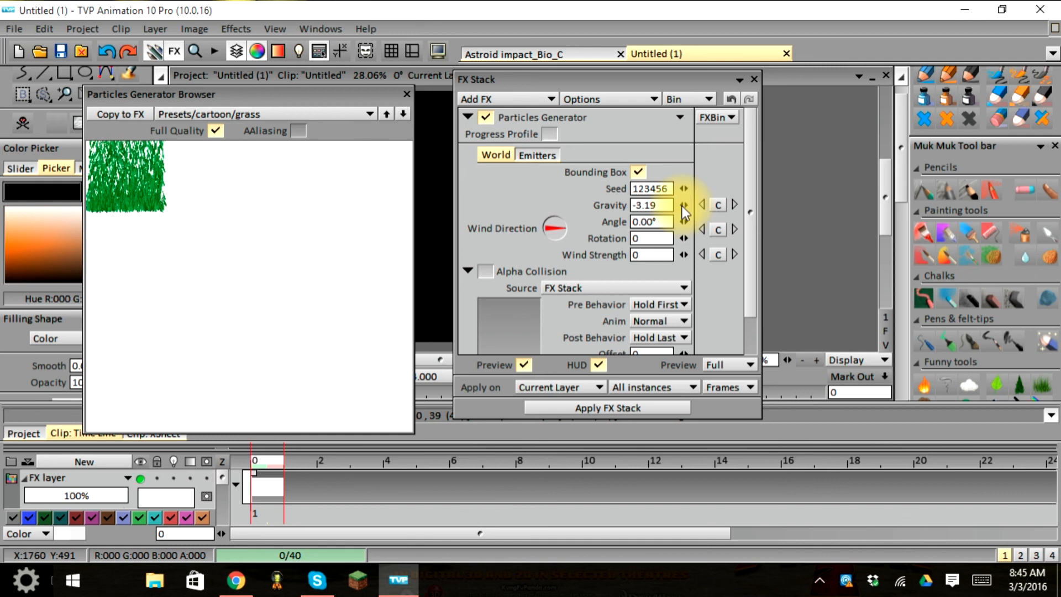
drag(684, 204, 684, 204)
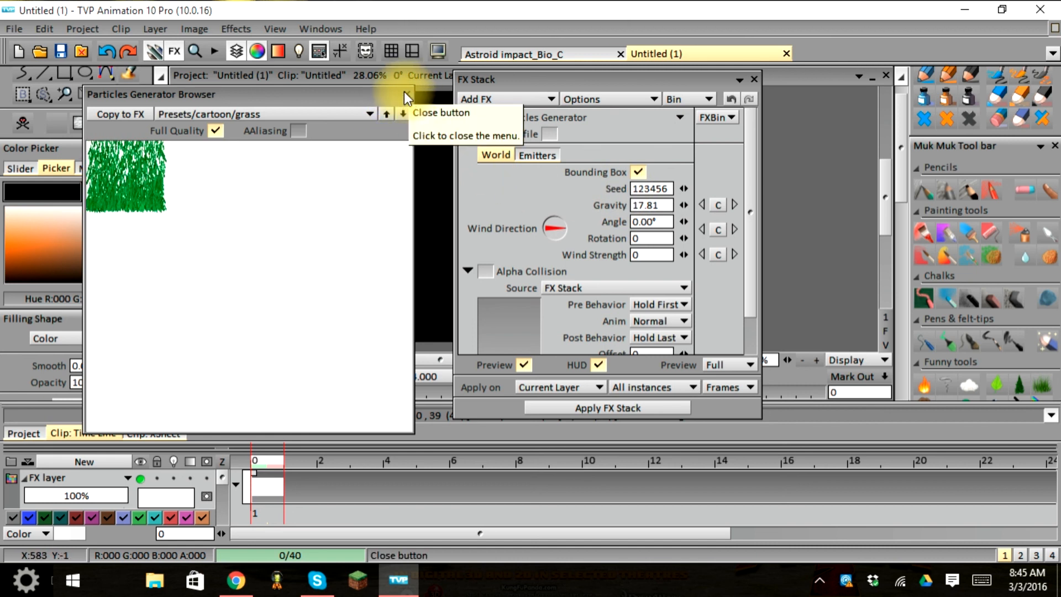
Preview the snow preset from the nature category in the Particles Generator Browser.
click(369, 114)
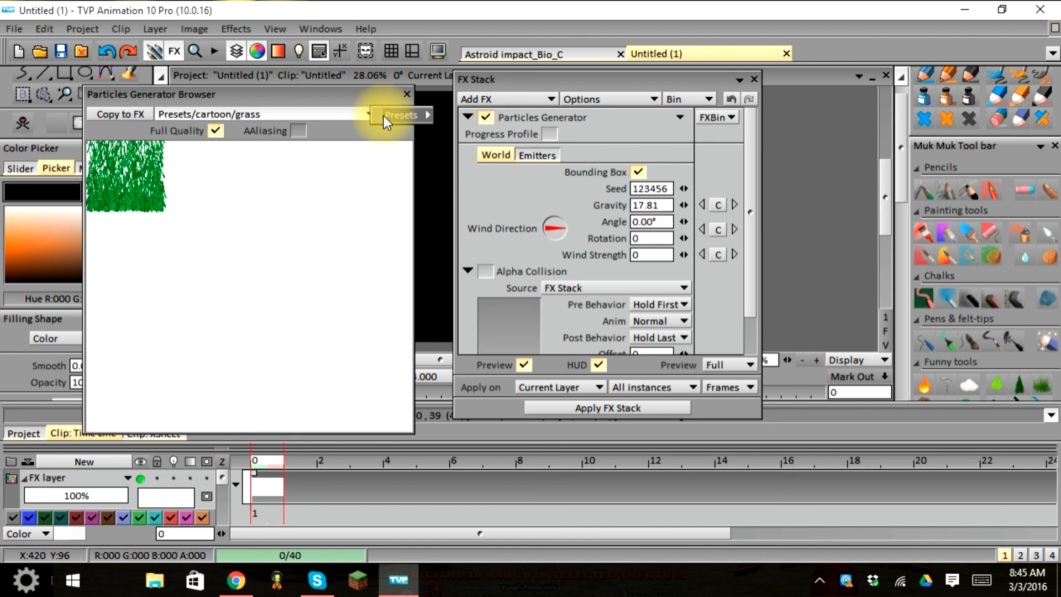
mouse_move(384, 115)
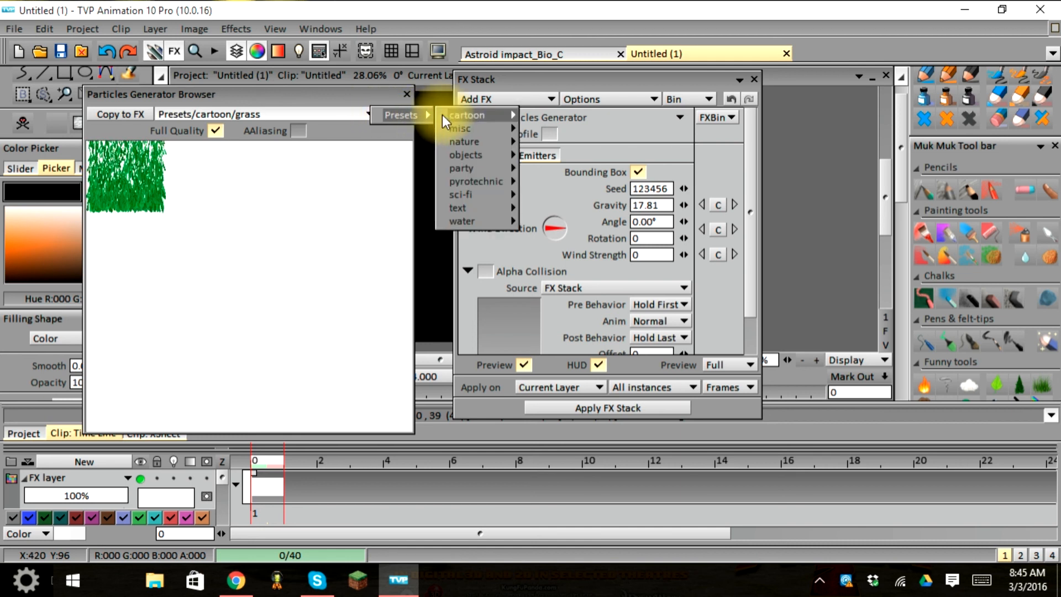
mouse_move(459, 127)
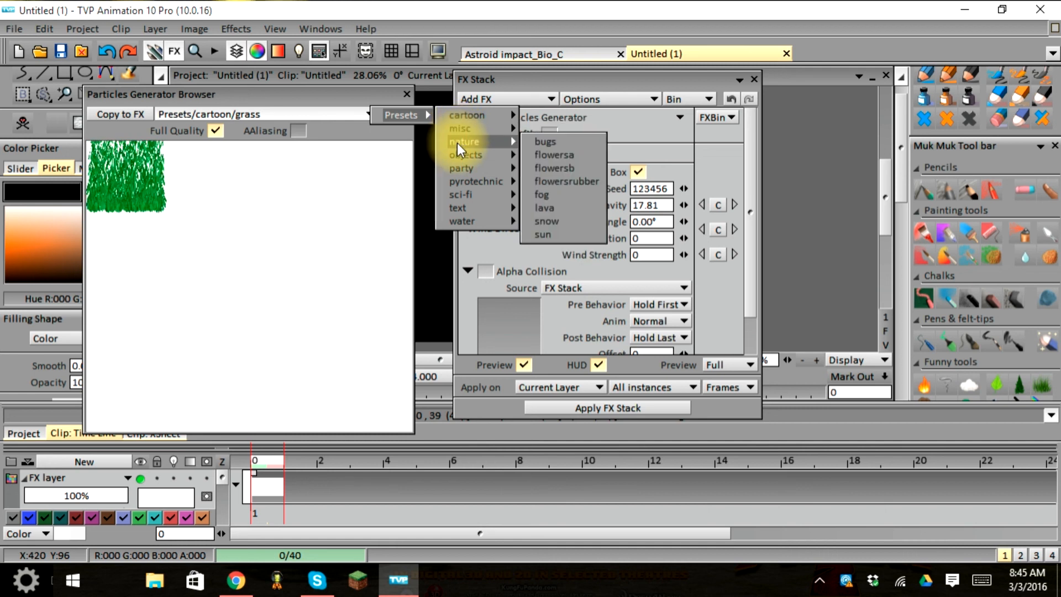
click(551, 221)
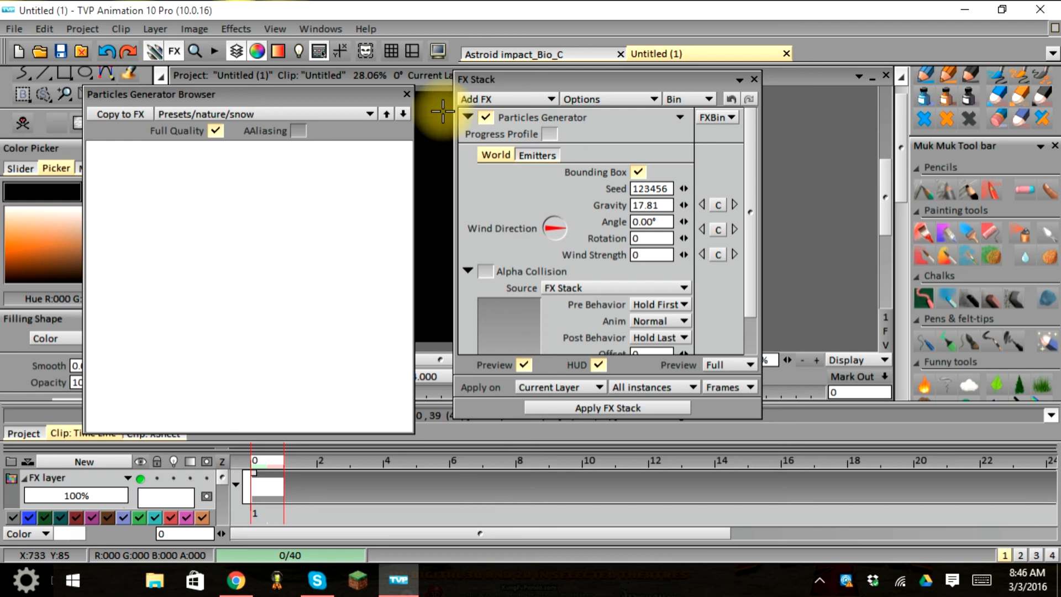
Close the preset browser and move the FX Stack window to uncover more of the canvas.
click(406, 94)
drag(500, 80, 629, 48)
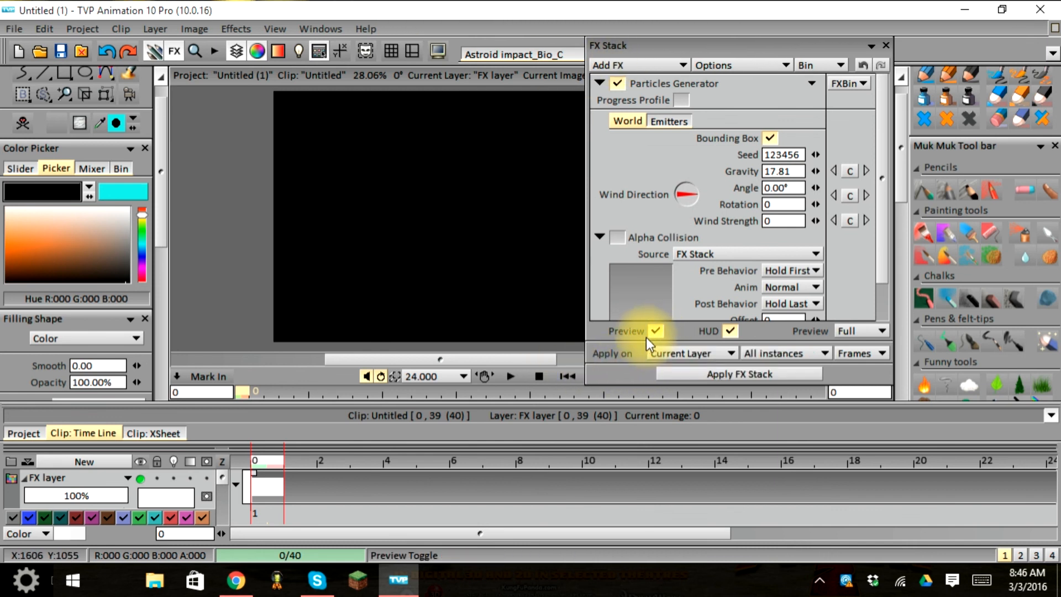
Examine the FX Stack's choices for which layers and which instances the effect is applied on.
click(714, 352)
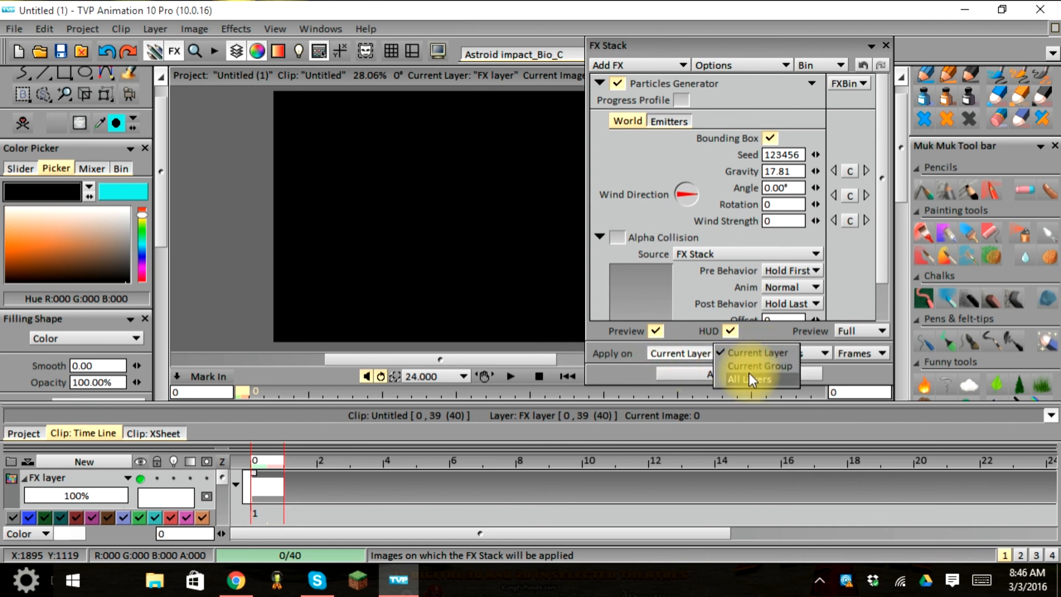
click(614, 353)
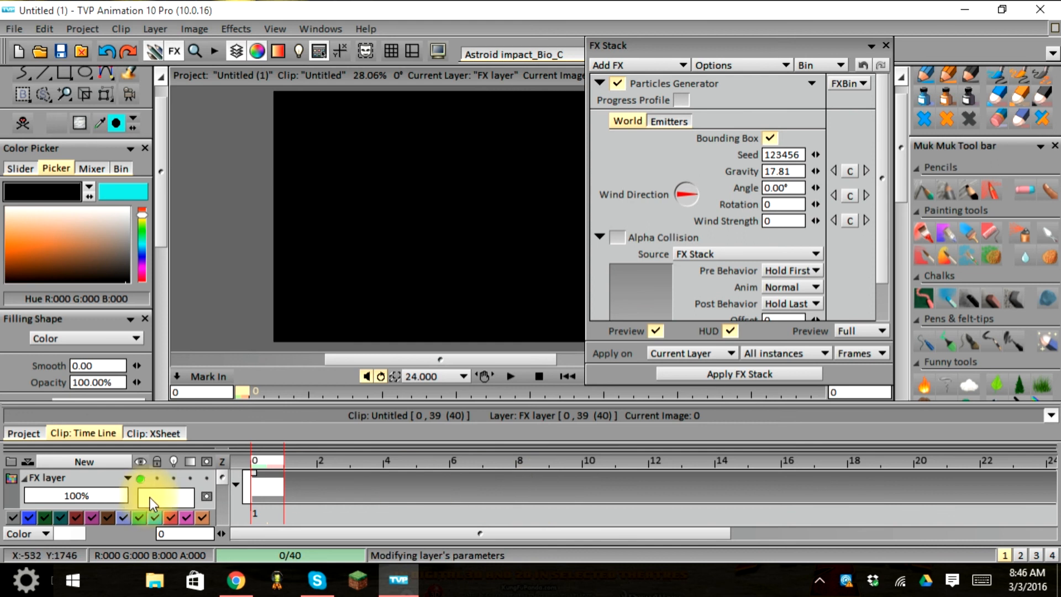
mouse_move(225, 478)
mouse_down()
mouse_move(221, 534)
mouse_move(219, 482)
mouse_move(207, 469)
mouse_up()
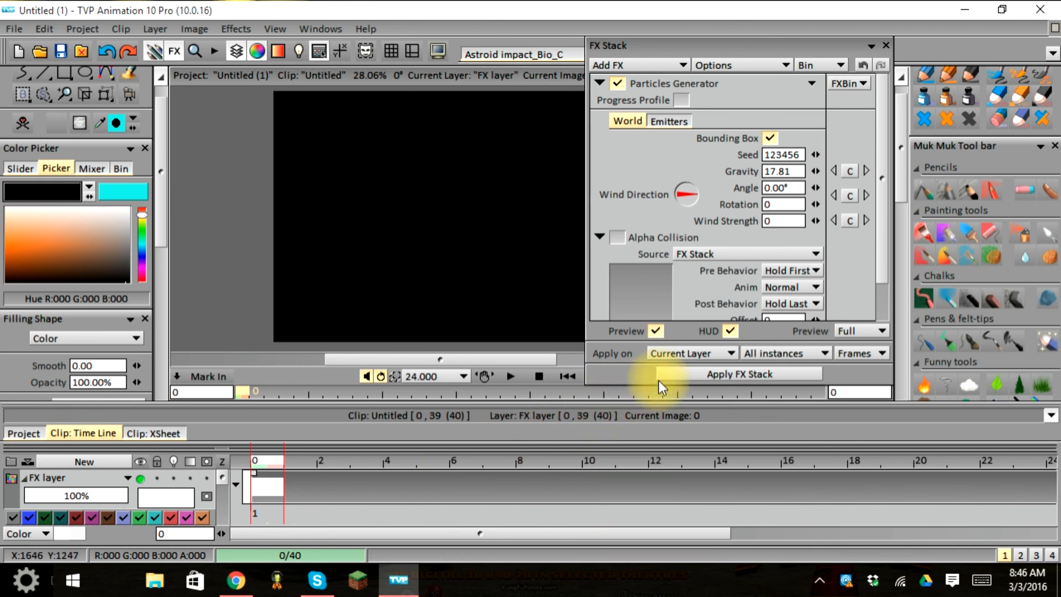
click(757, 353)
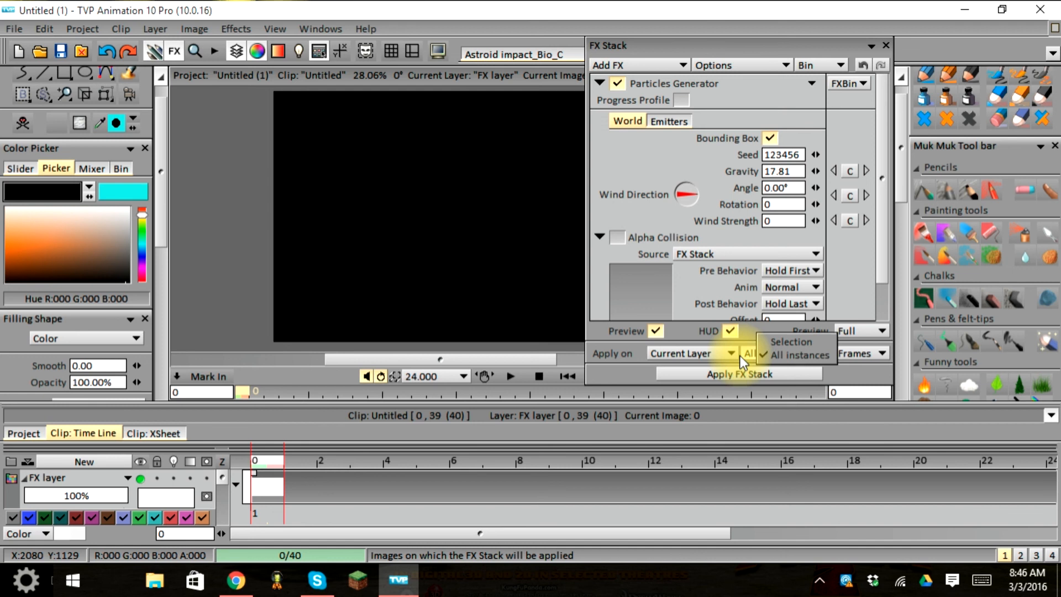
click(749, 356)
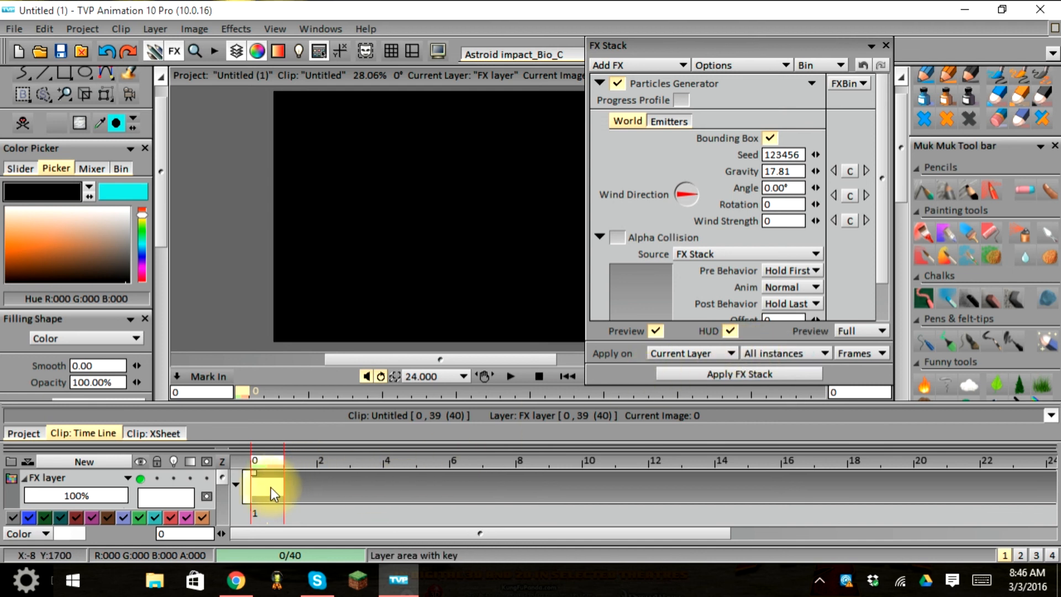
drag(286, 460, 3, 500)
click(752, 350)
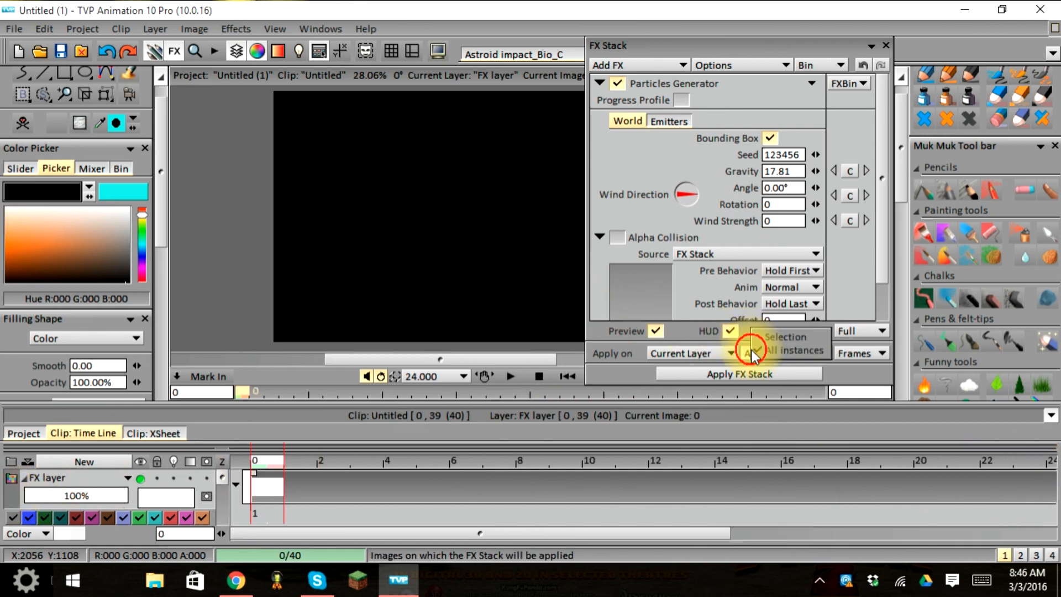
click(747, 357)
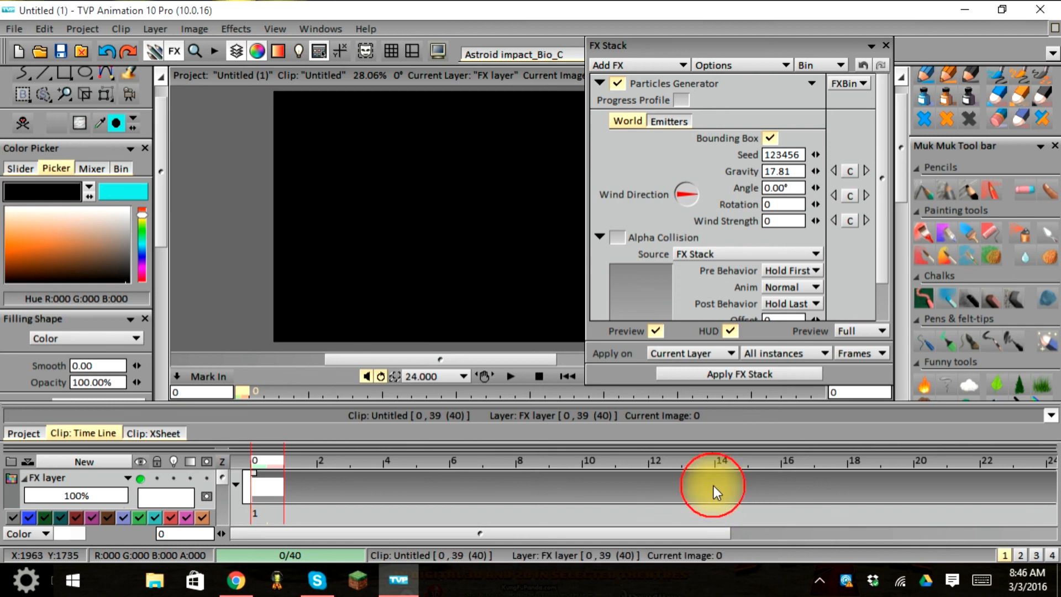
Move through timeline frames 14 and 13 of the FX layer and return to frame 0.
mouse_move(725, 509)
mouse_down()
mouse_move(688, 475)
mouse_move(261, 491)
mouse_move(796, 505)
mouse_move(707, 512)
mouse_move(720, 508)
mouse_up()
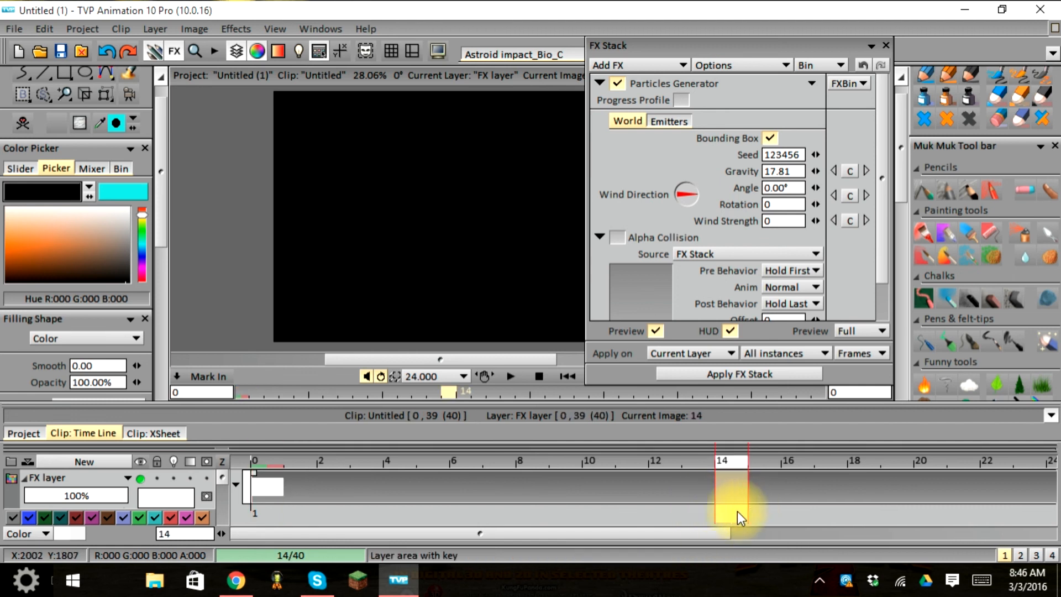
click(697, 512)
click(740, 513)
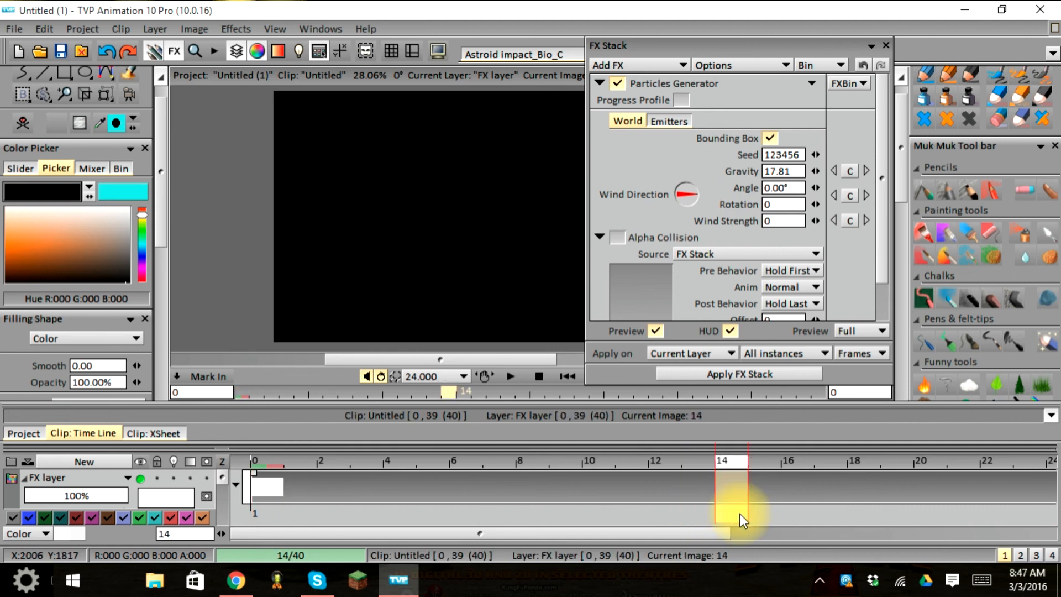
scroll(740, 514, down, 1)
scroll(727, 480, down, 1)
click(700, 487)
scroll(699, 487, up, 1)
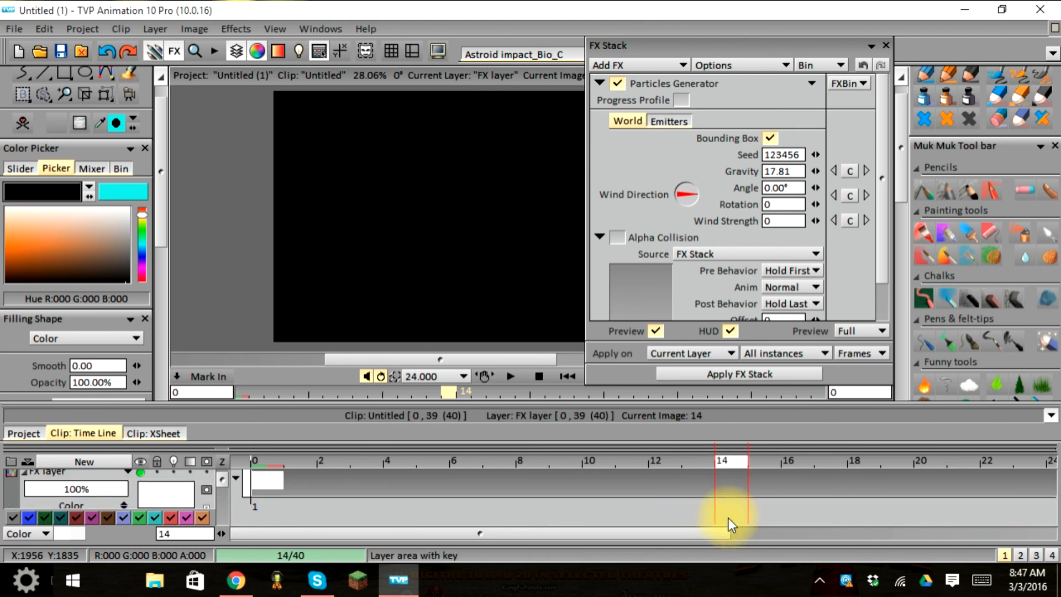
mouse_move(733, 505)
mouse_down()
mouse_move(686, 490)
mouse_move(545, 507)
mouse_move(279, 495)
mouse_move(731, 485)
mouse_up()
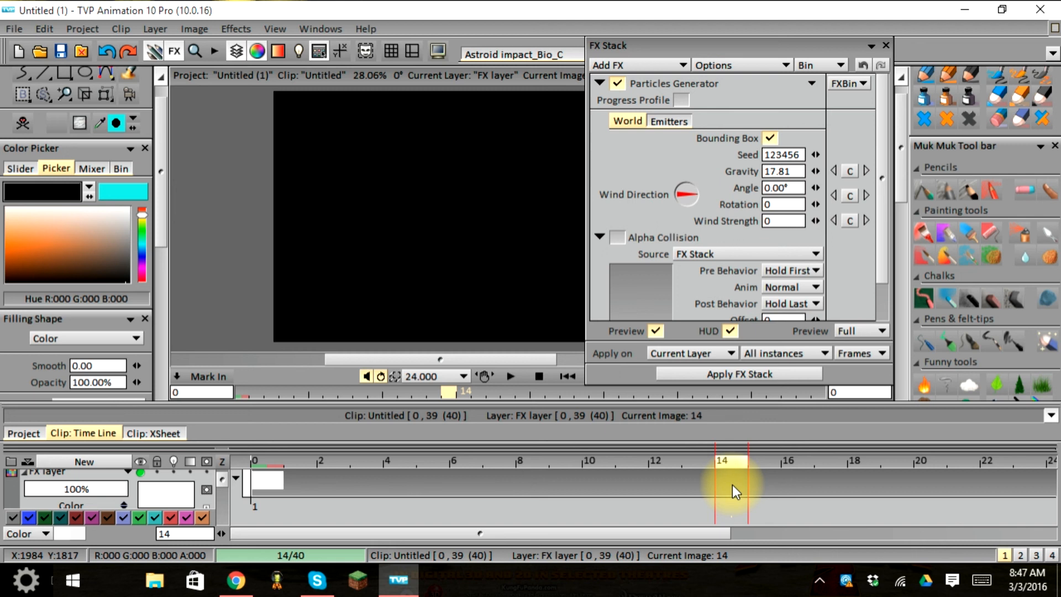
click(770, 515)
click(695, 512)
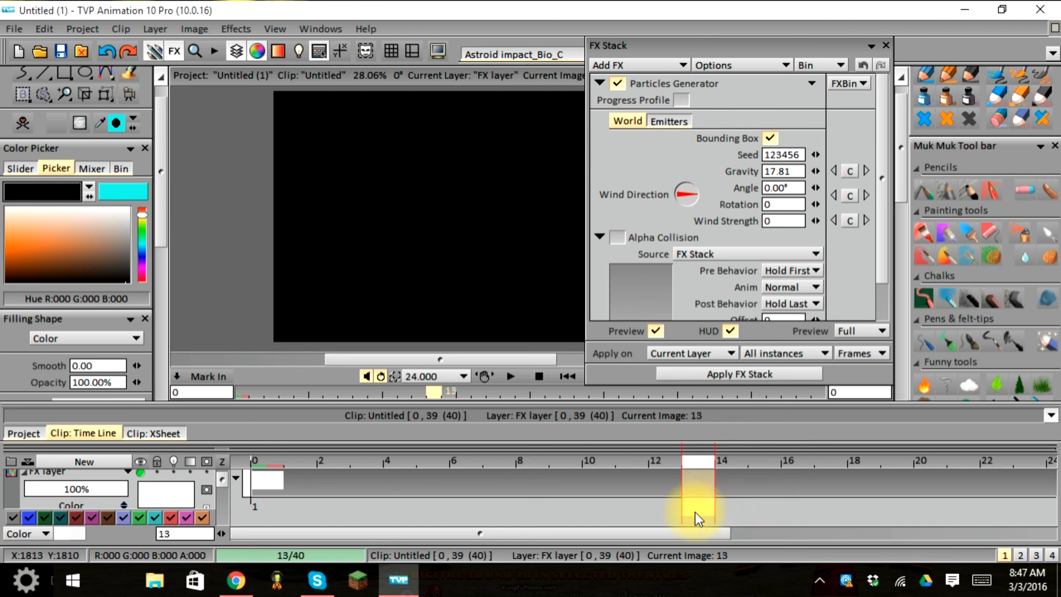
click(260, 460)
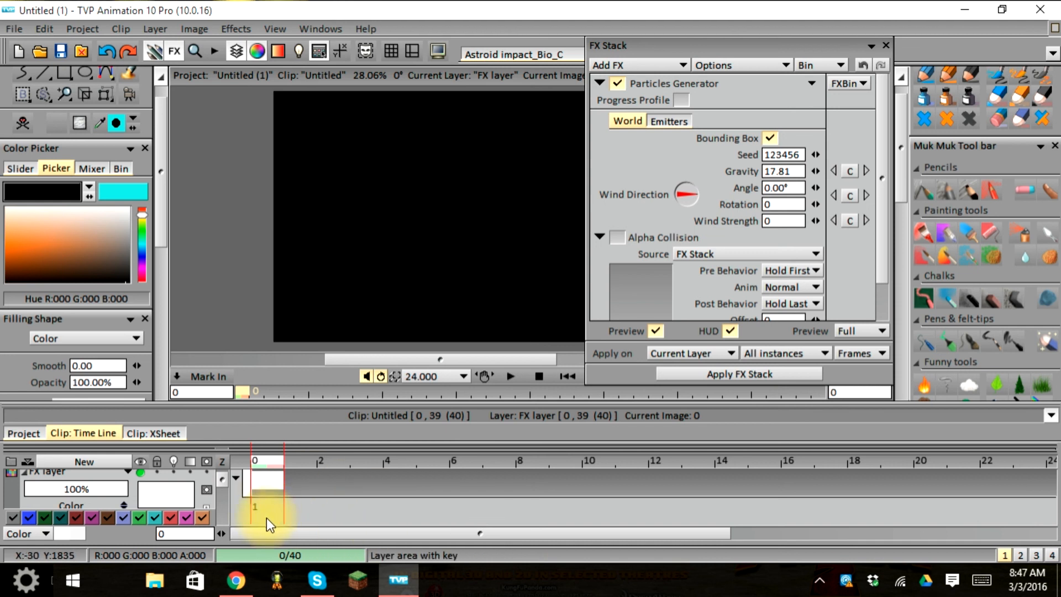
Undo the last operation and make the FX layer the current layer.
click(106, 51)
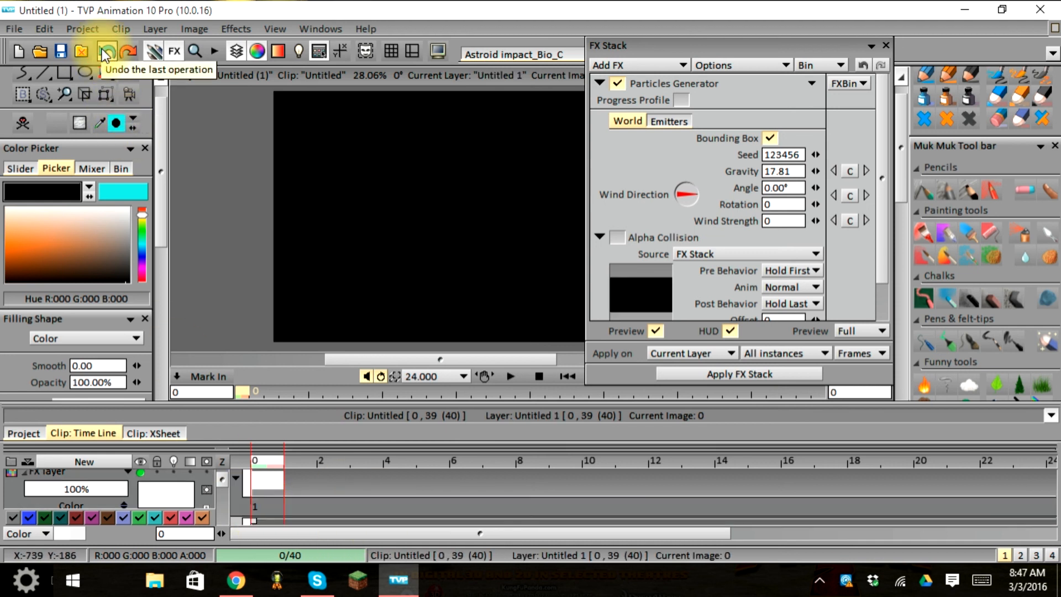
click(165, 498)
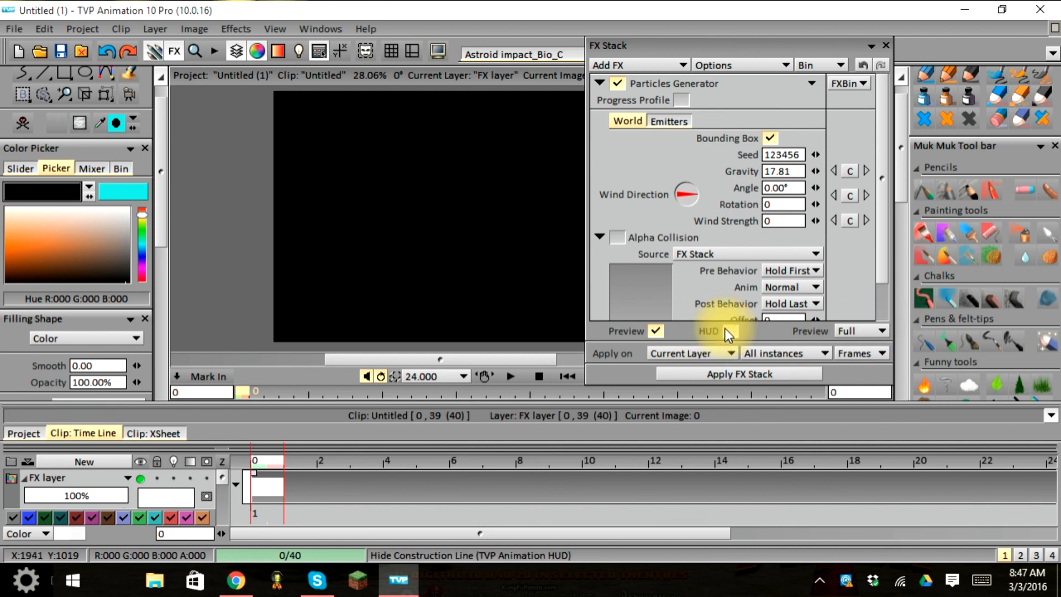
Try applying the FX Stack to all instances of the FX layer, check it with playback, and undo the application.
click(746, 373)
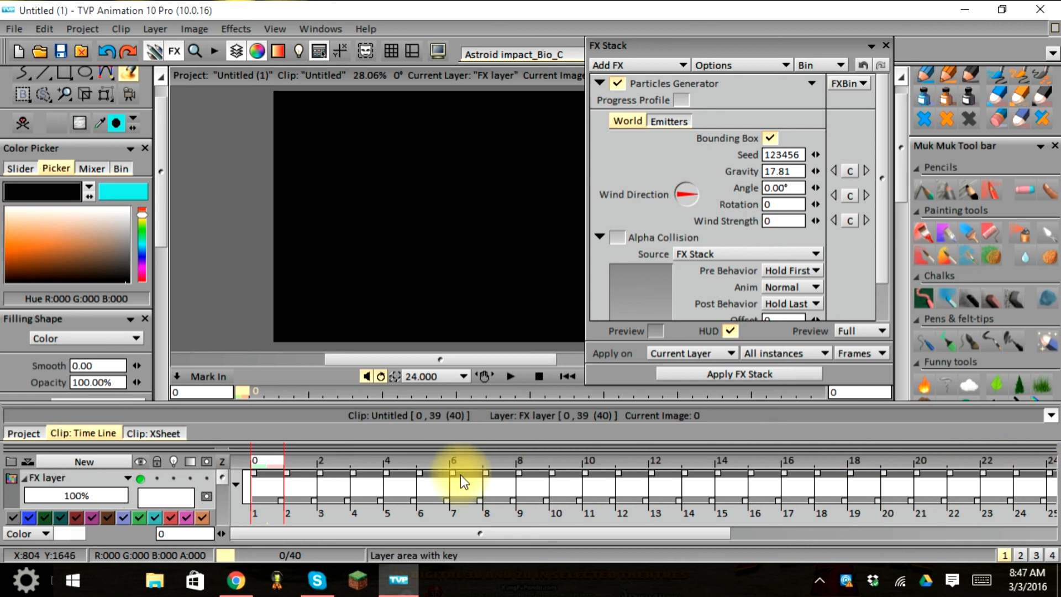
drag(678, 538, 602, 554)
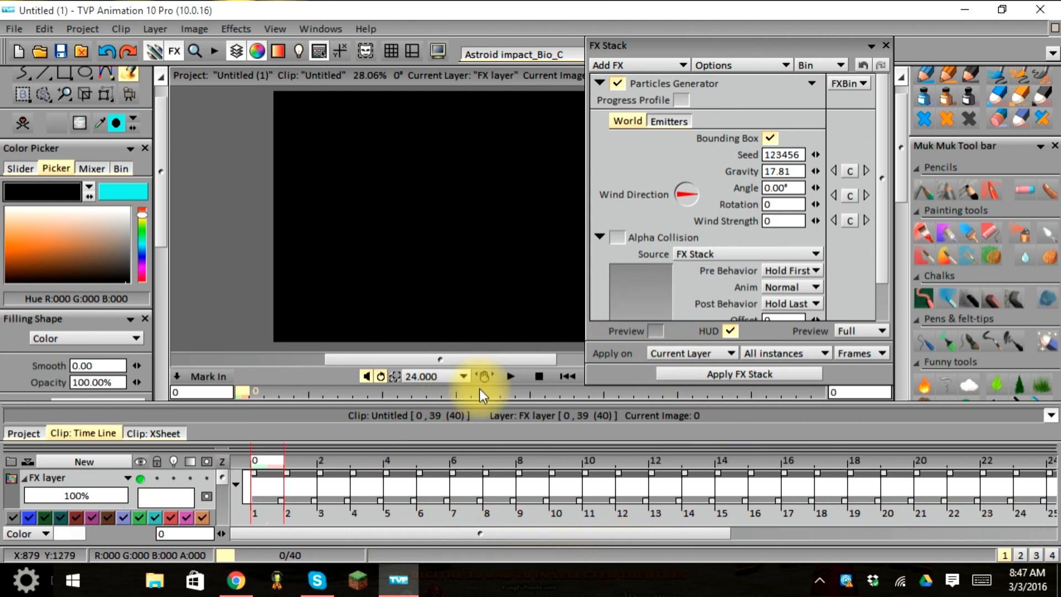
click(509, 376)
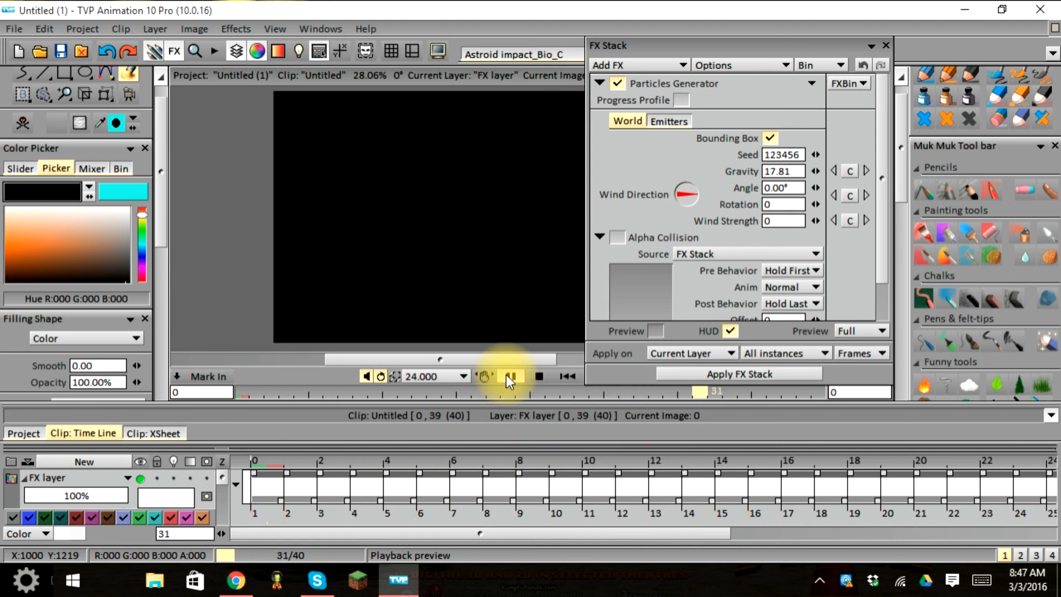
click(508, 376)
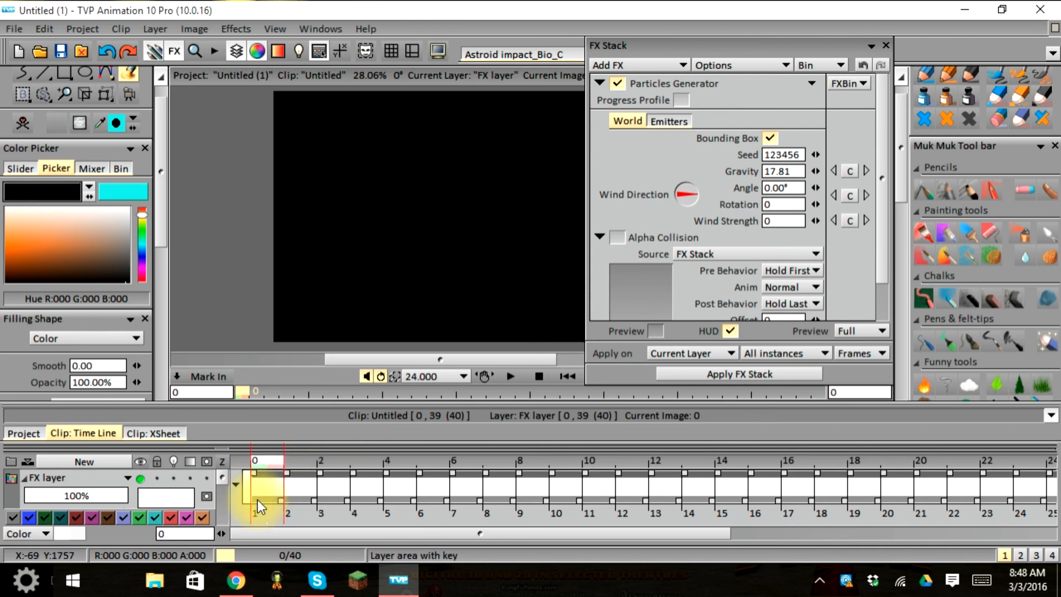
click(107, 51)
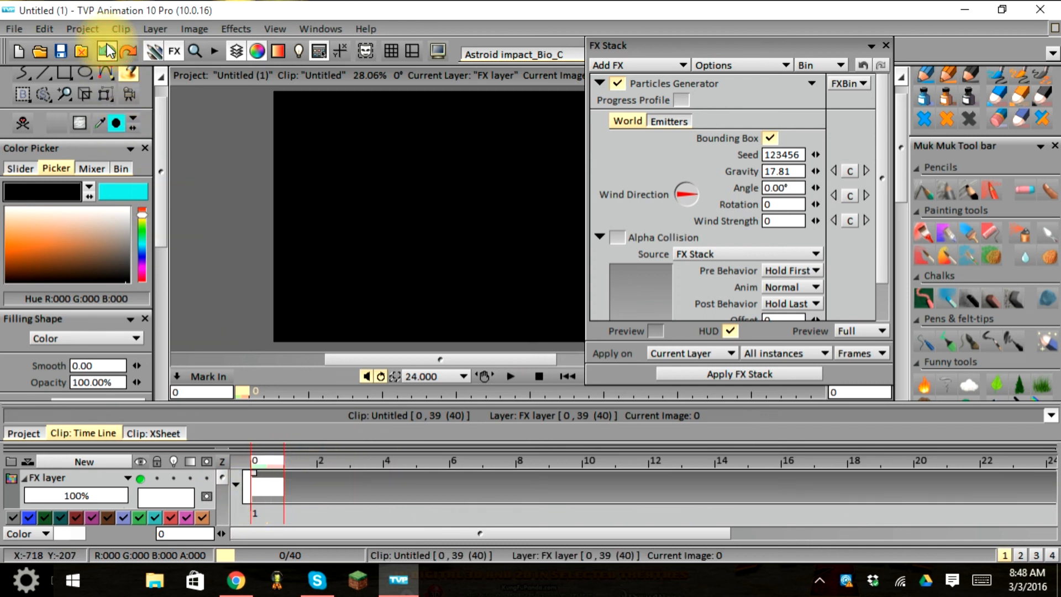
Apply the FX Stack to all instances of the Untitled 1 layer and play back the clip before returning to frame 0.
mouse_move(221, 480)
mouse_down()
mouse_move(221, 513)
mouse_move(221, 468)
mouse_up()
click(187, 499)
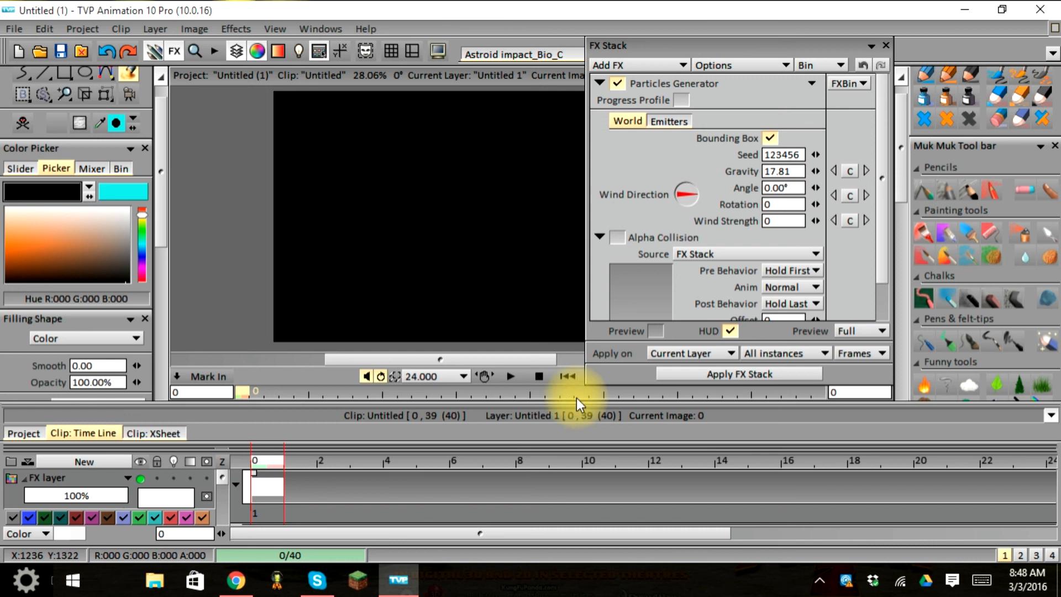
click(669, 380)
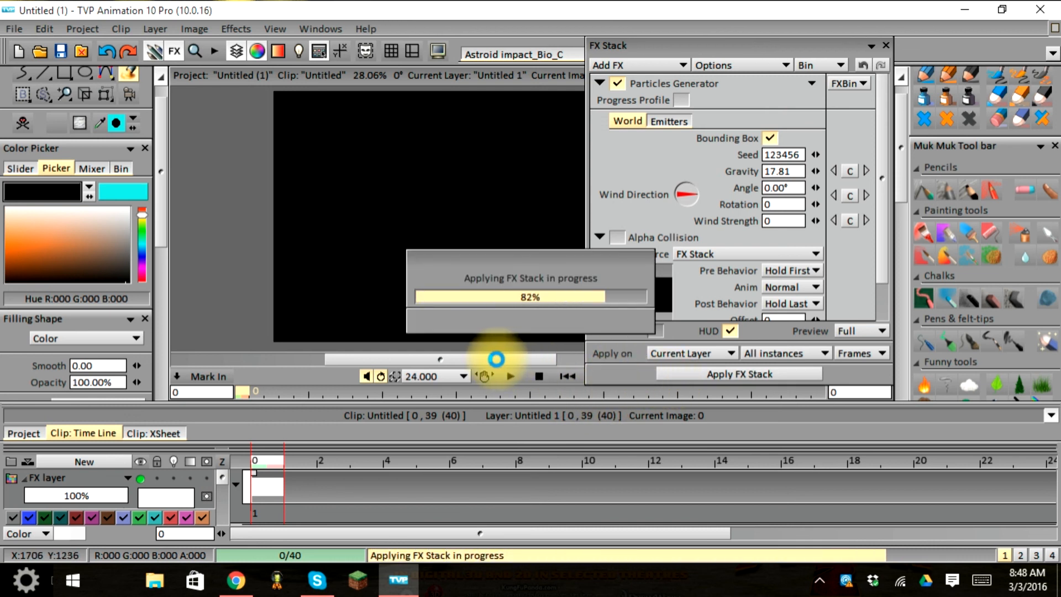
click(510, 375)
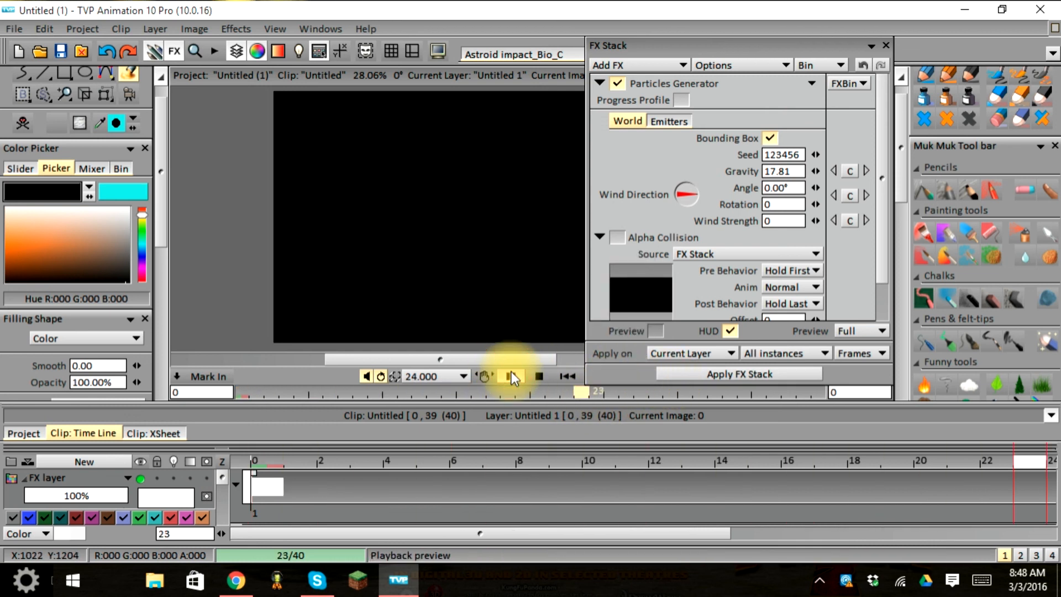
click(511, 376)
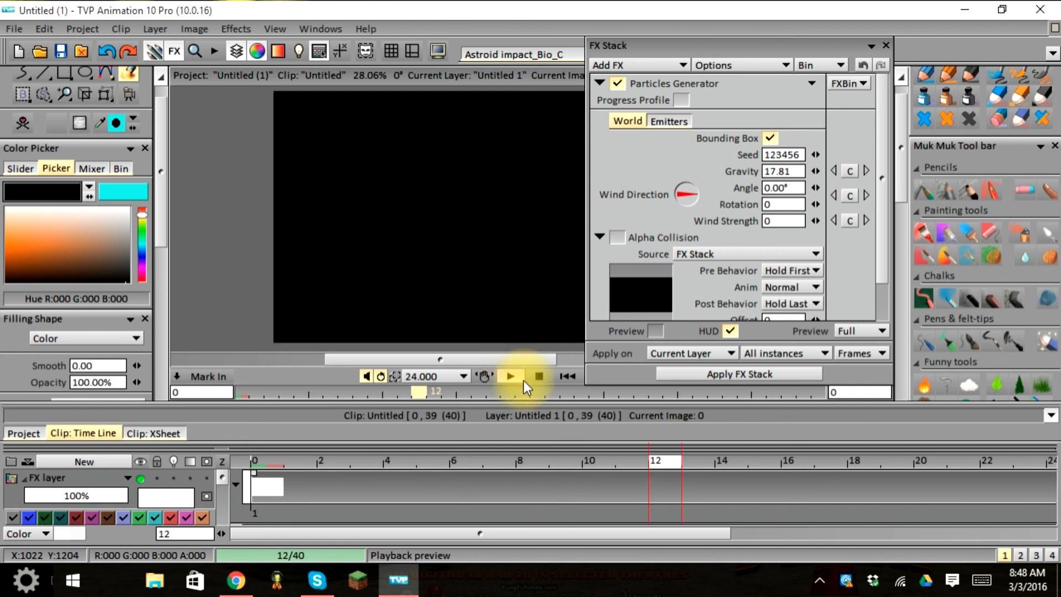
click(566, 377)
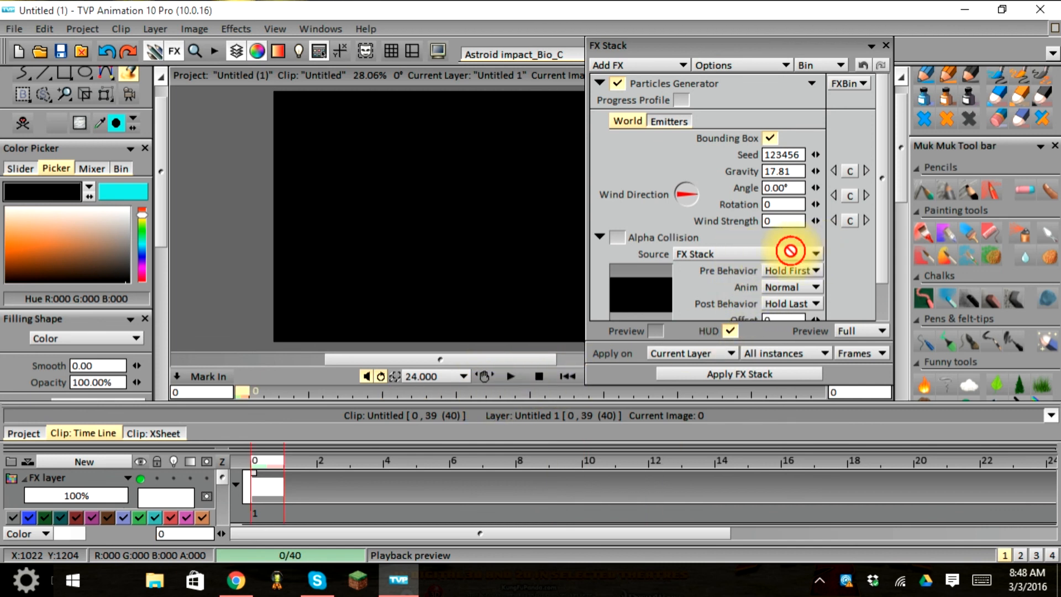
Check the Untitled 1 layer's frames in the timeline and undo the FX Stack application on it.
scroll(762, 234, down, 1)
scroll(738, 241, down, 1)
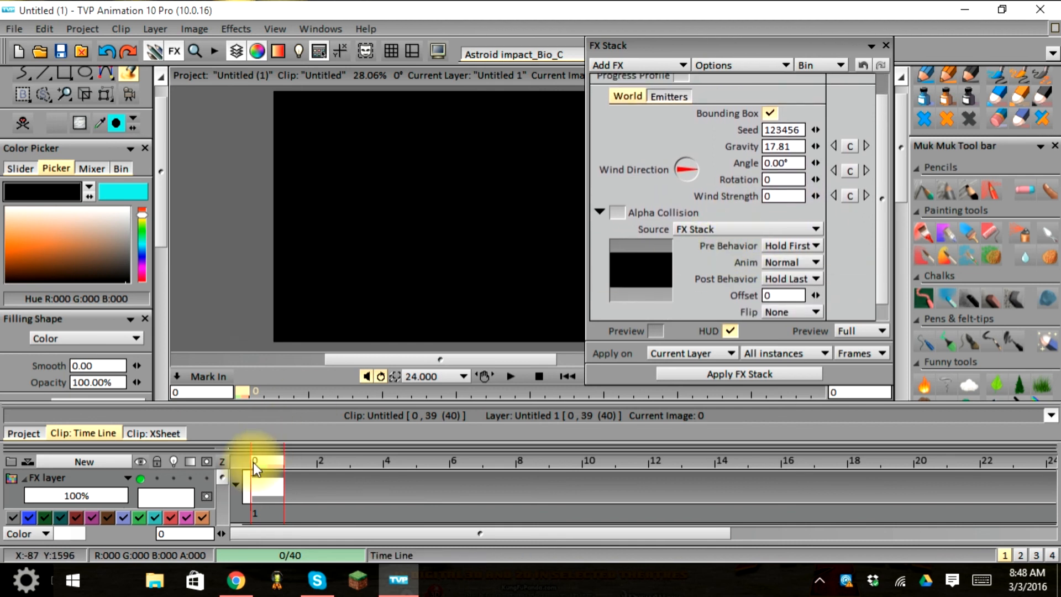
scroll(339, 478, down, 2)
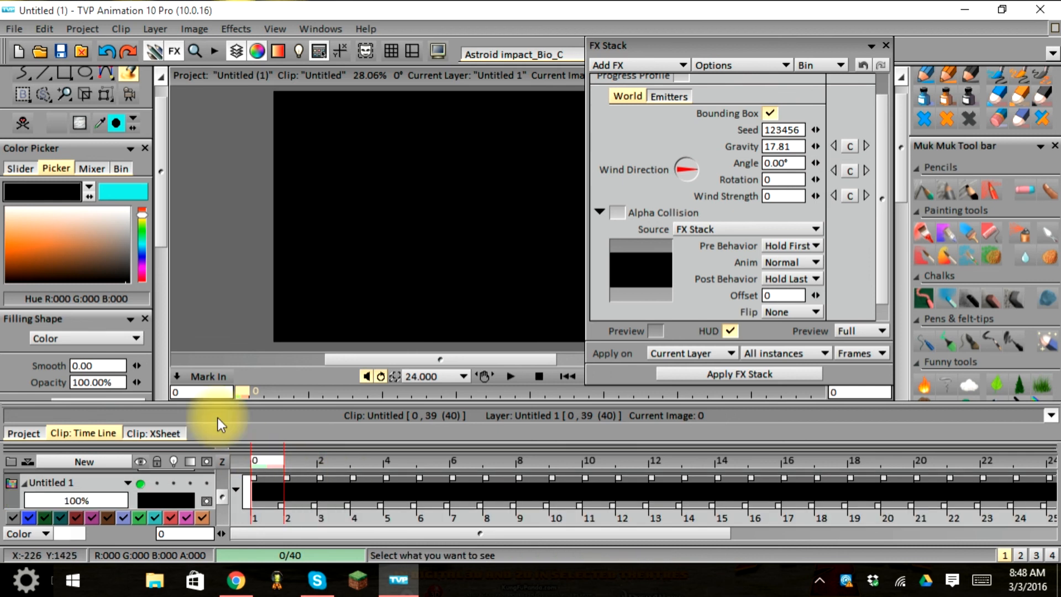
click(107, 50)
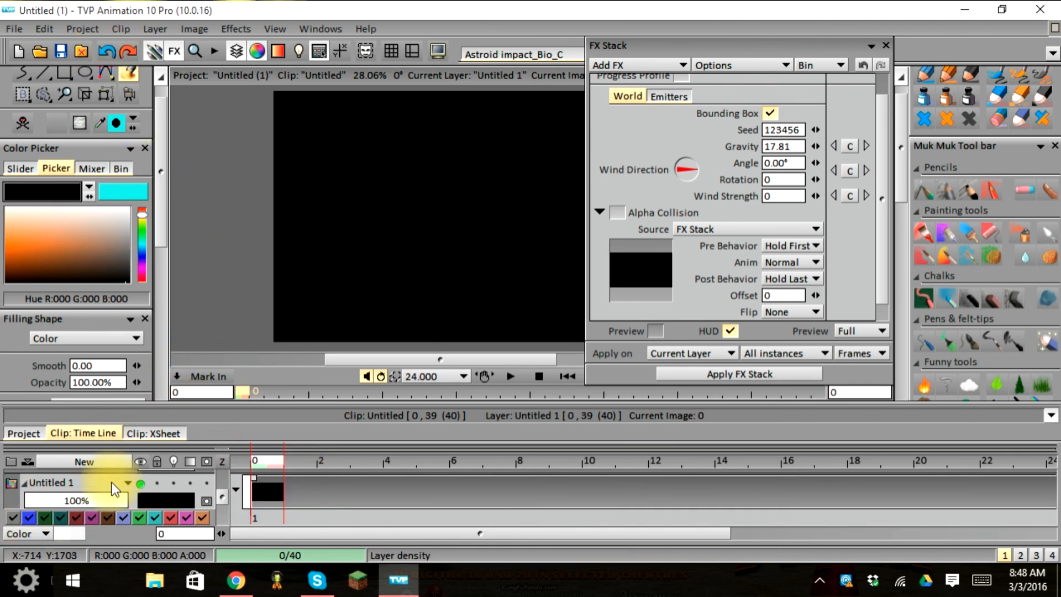
Make the FX layer current and add a new Ellipse emitter to the Particles Generator.
scroll(114, 479, up, 2)
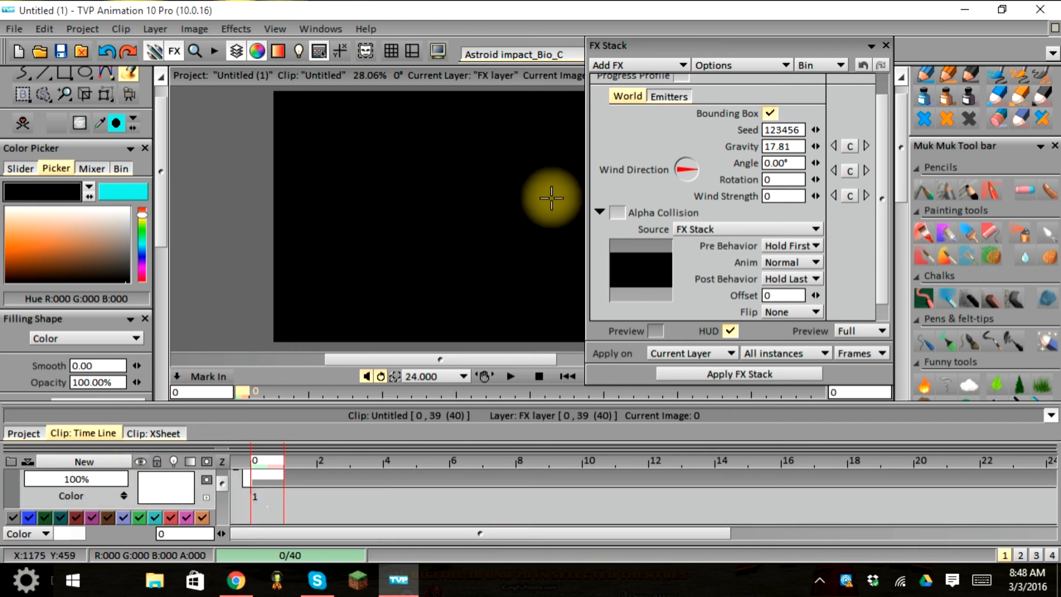
scroll(668, 134, up, 2)
click(668, 120)
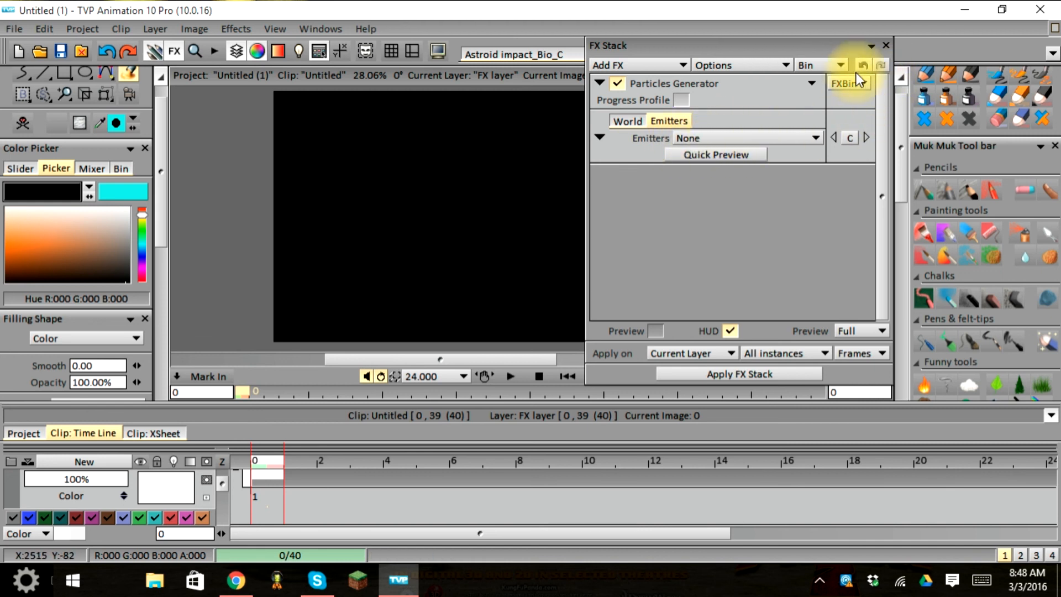
click(732, 137)
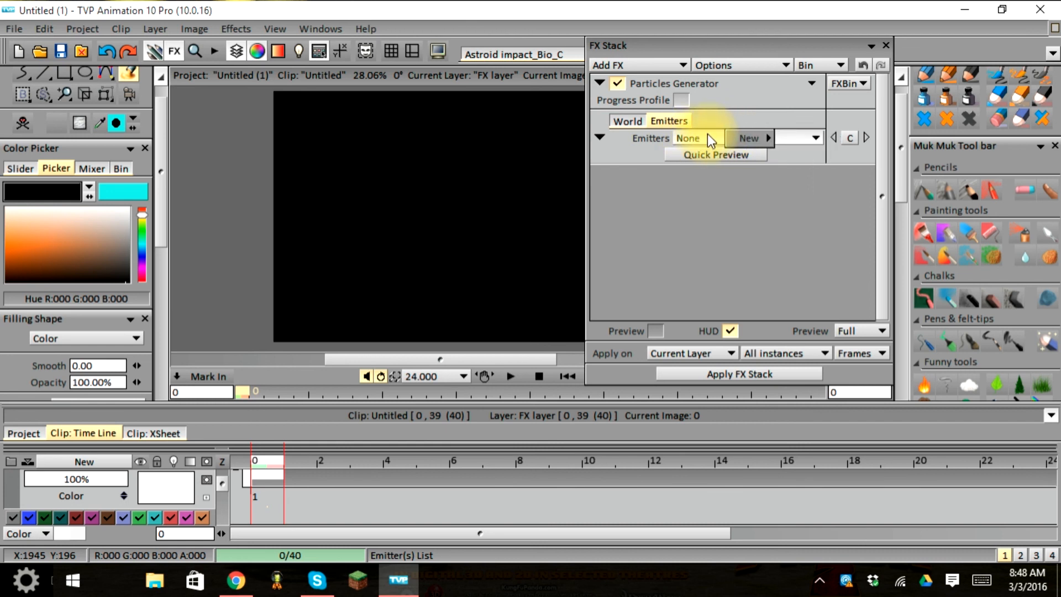
mouse_move(735, 136)
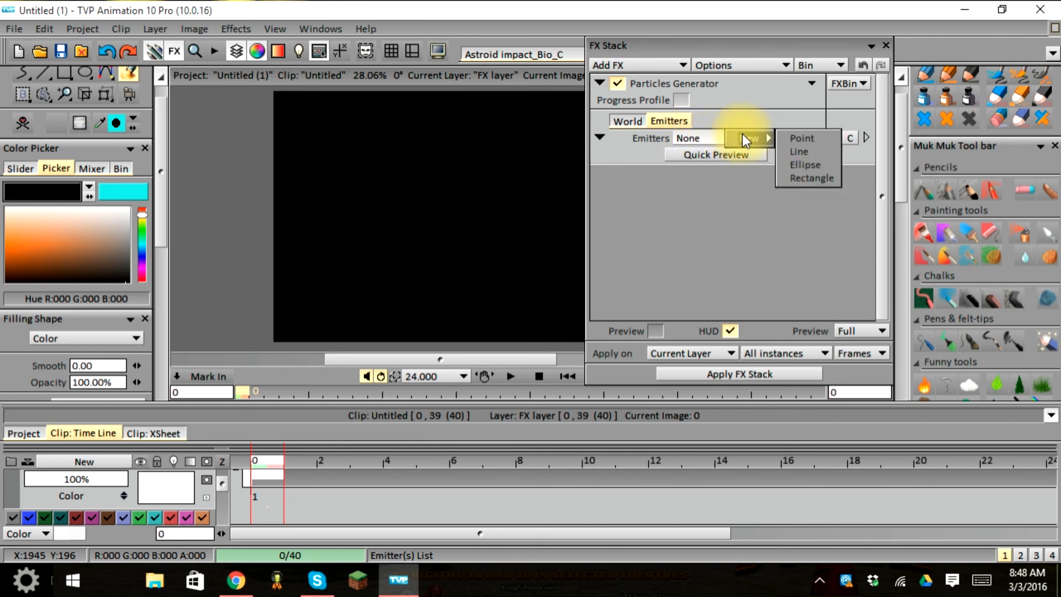
click(798, 166)
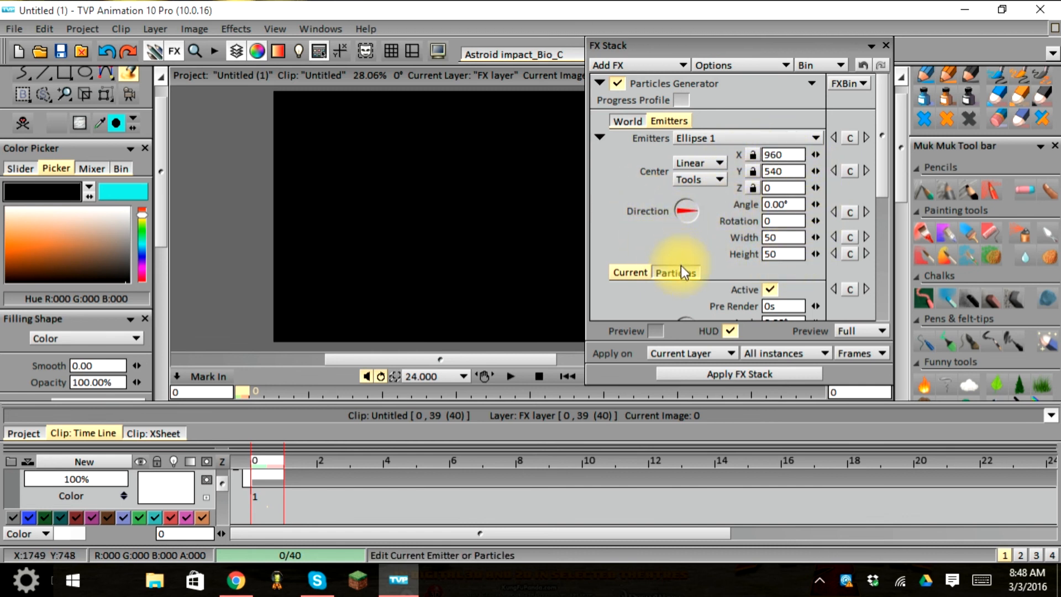
Turn on the effect preview, move the ellipse emitter to about X 853, Y 369, and set its angle to -7°.
click(655, 331)
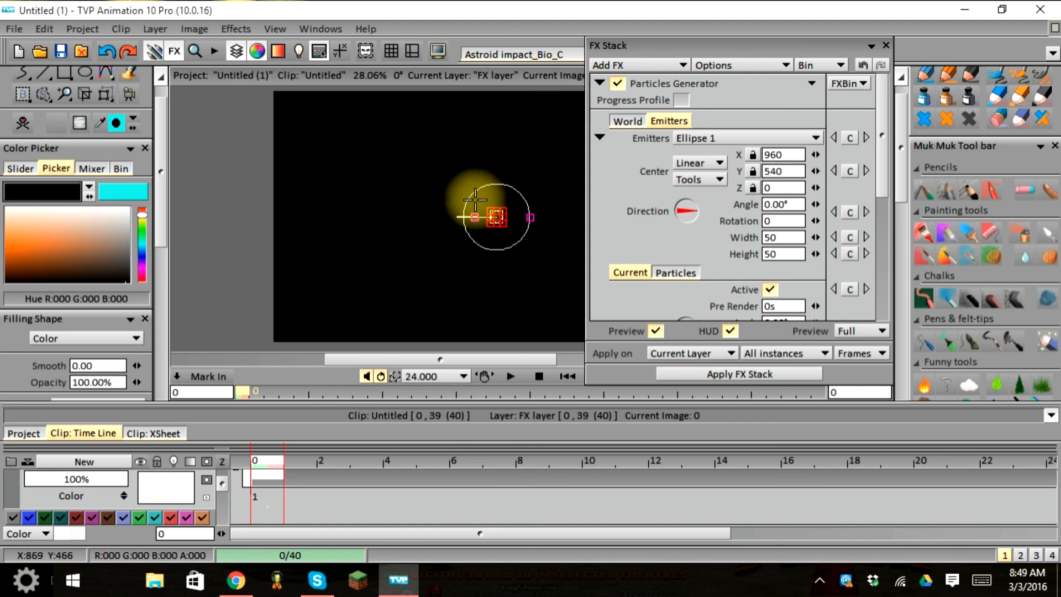
drag(498, 217, 412, 179)
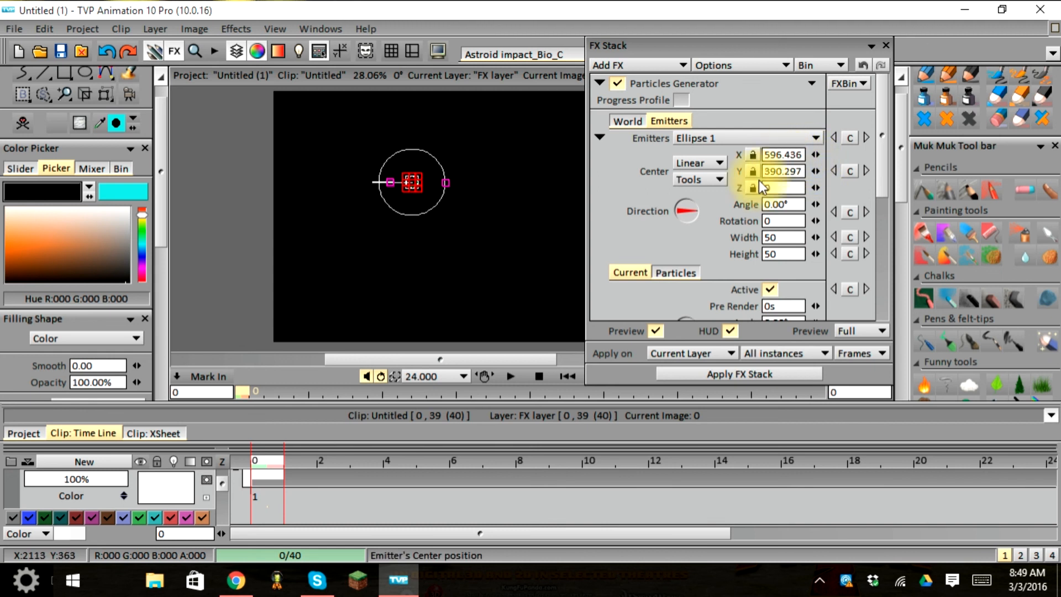
mouse_move(420, 187)
mouse_down()
mouse_move(409, 181)
mouse_move(508, 180)
mouse_move(411, 196)
mouse_up()
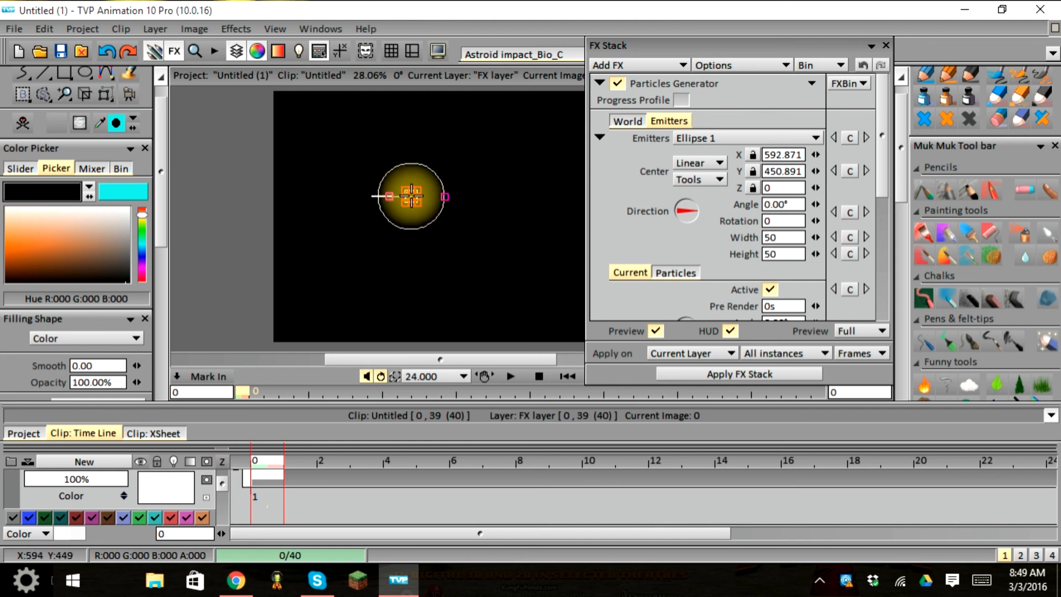
drag(411, 195, 472, 177)
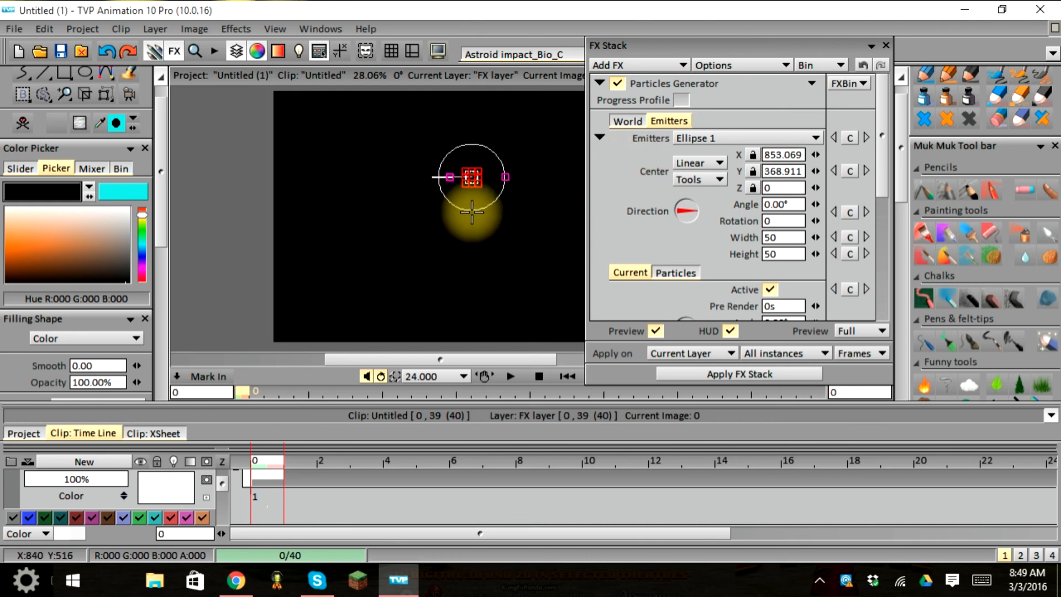
mouse_move(692, 211)
mouse_down()
mouse_move(671, 216)
mouse_move(694, 212)
mouse_up()
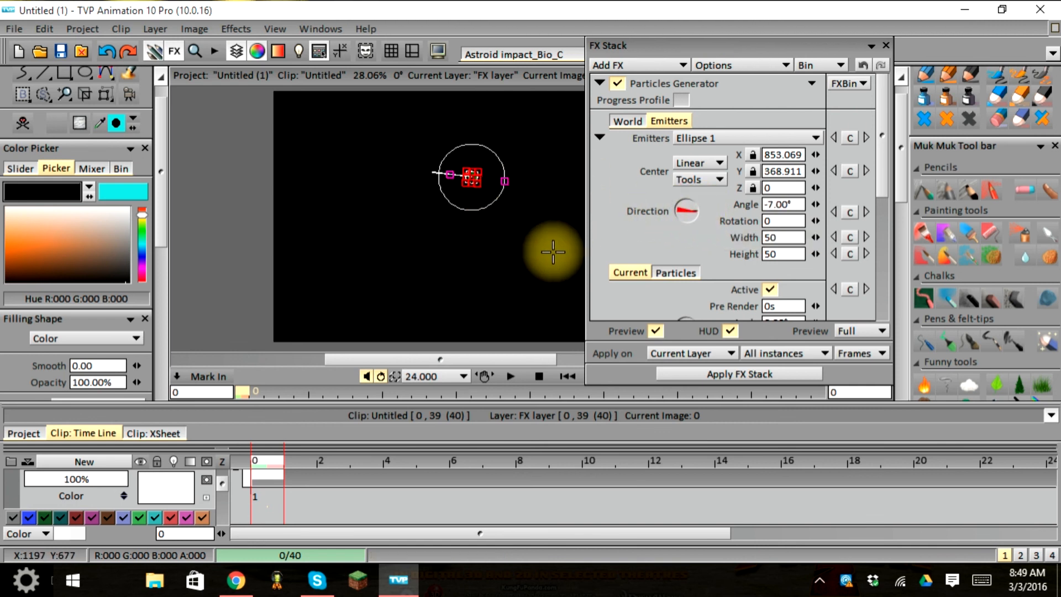
Try the ellipse emitter's particle Size at 61% and 194%, then restore it to 100%.
scroll(645, 260, down, 2)
scroll(645, 261, down, 7)
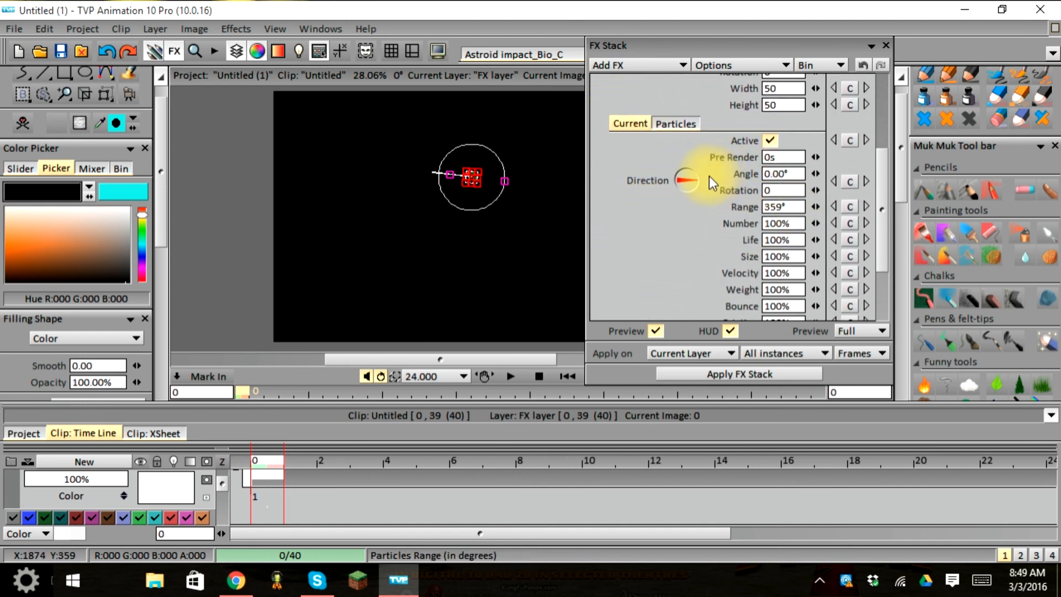
scroll(708, 176, down, 4)
scroll(768, 227, down, 2)
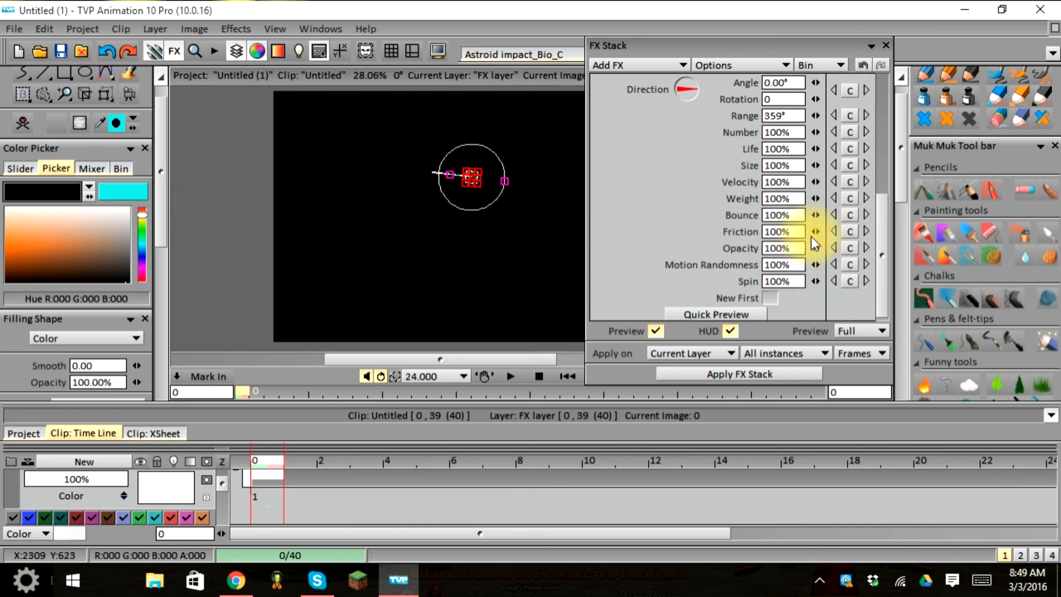
scroll(760, 224, up, 4)
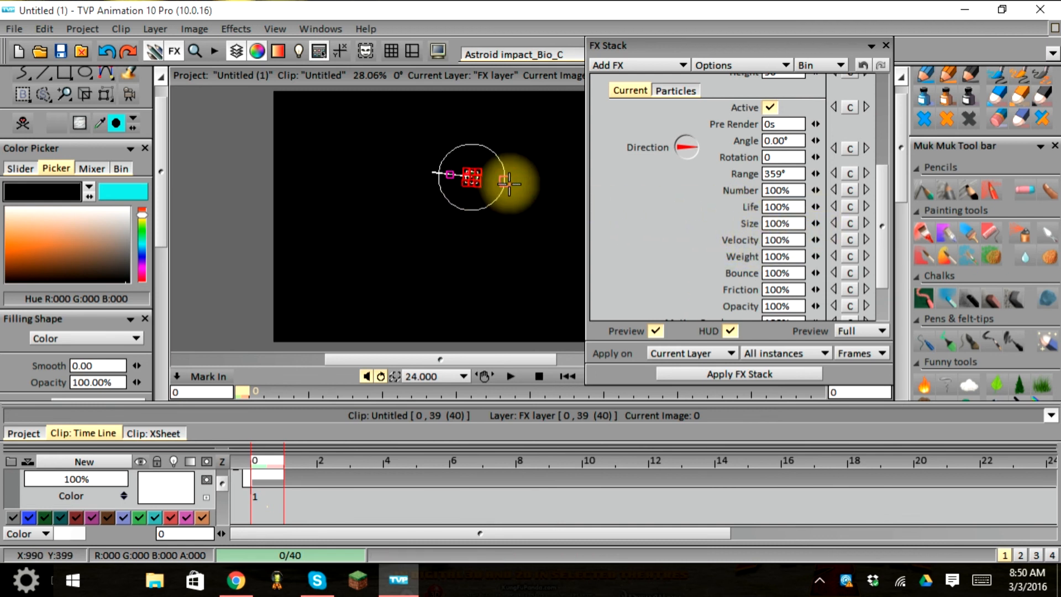
drag(814, 223, 800, 223)
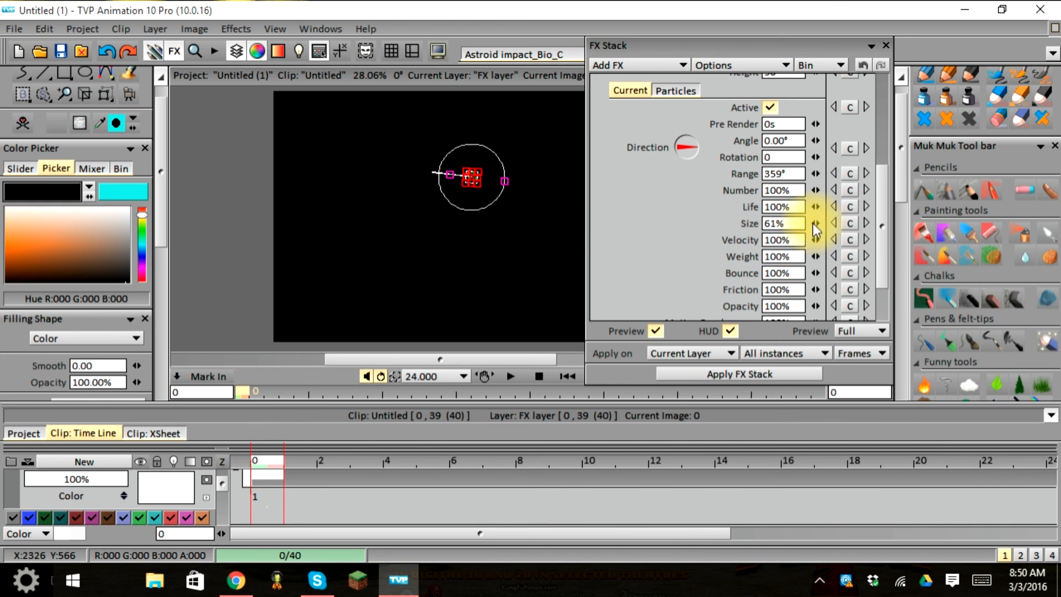
drag(815, 223, 815, 223)
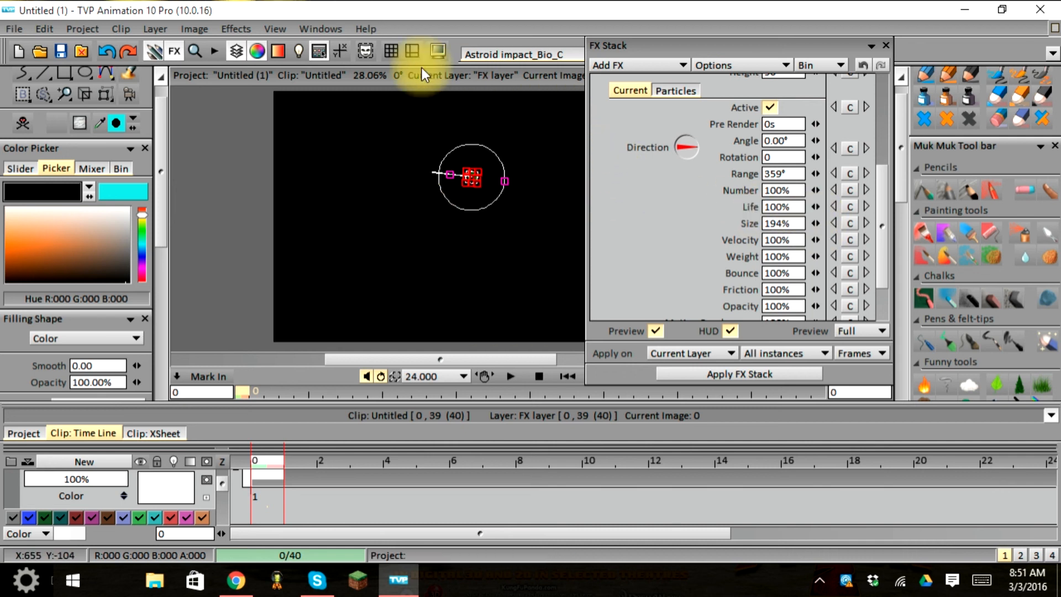
drag(816, 222, 812, 223)
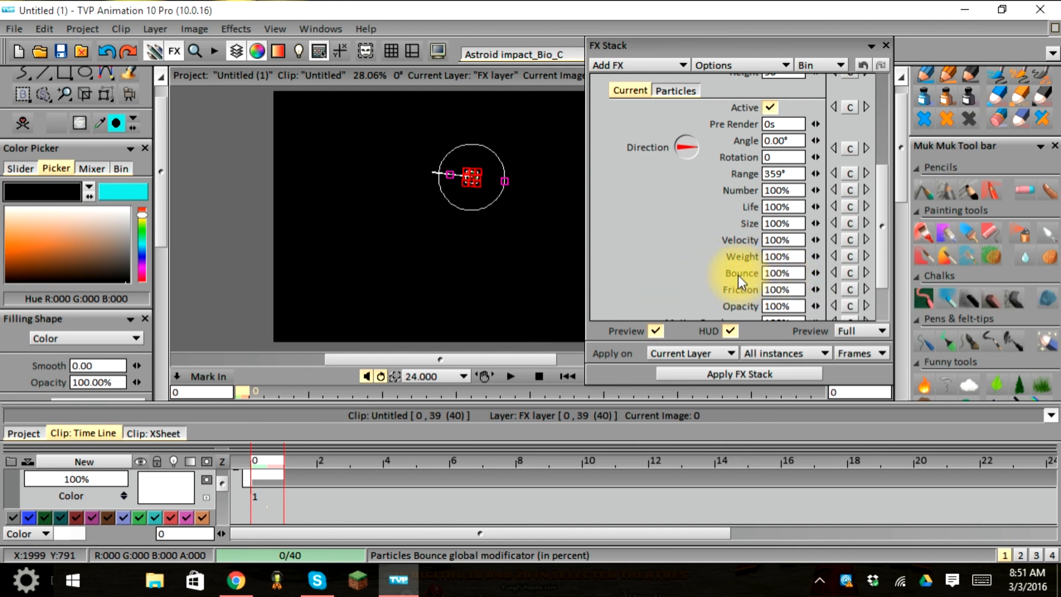
Open the Particles Generator's quick preview, enable AAliasing in it, and close the preview.
scroll(718, 272, down, 3)
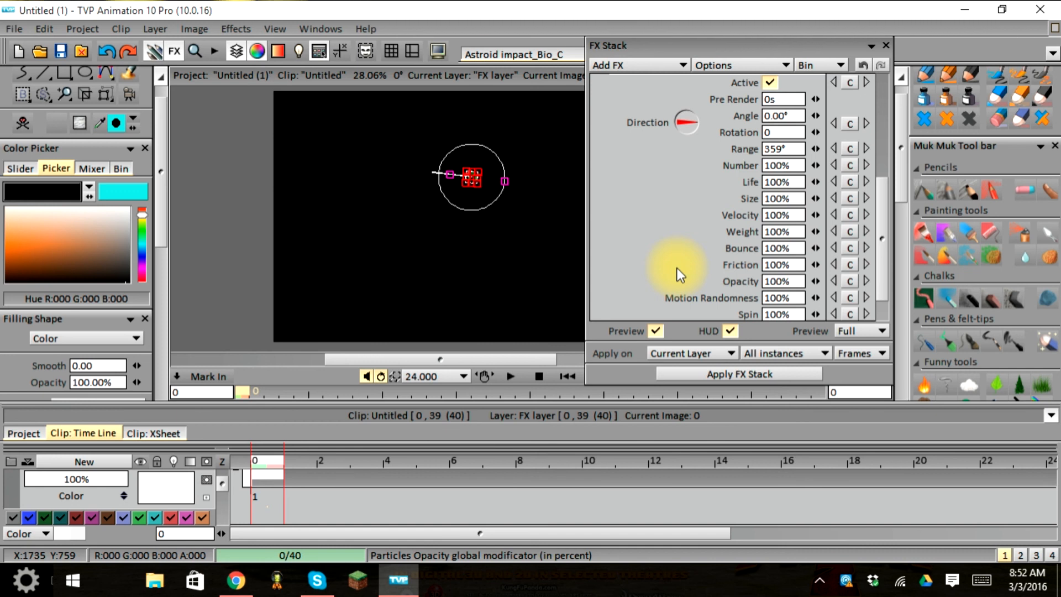
scroll(675, 269, down, 1)
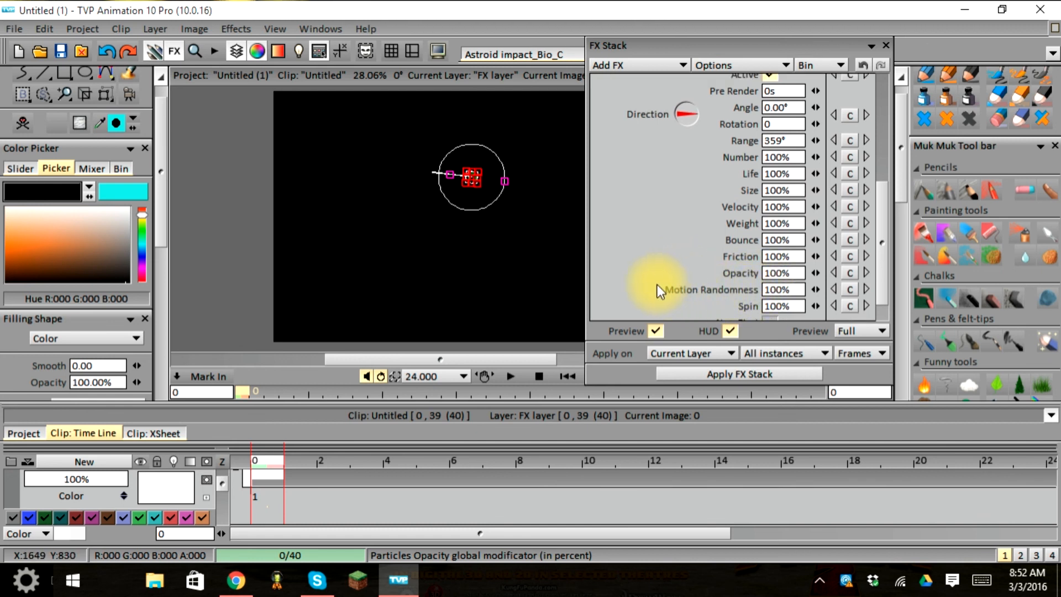
scroll(661, 283, down, 1)
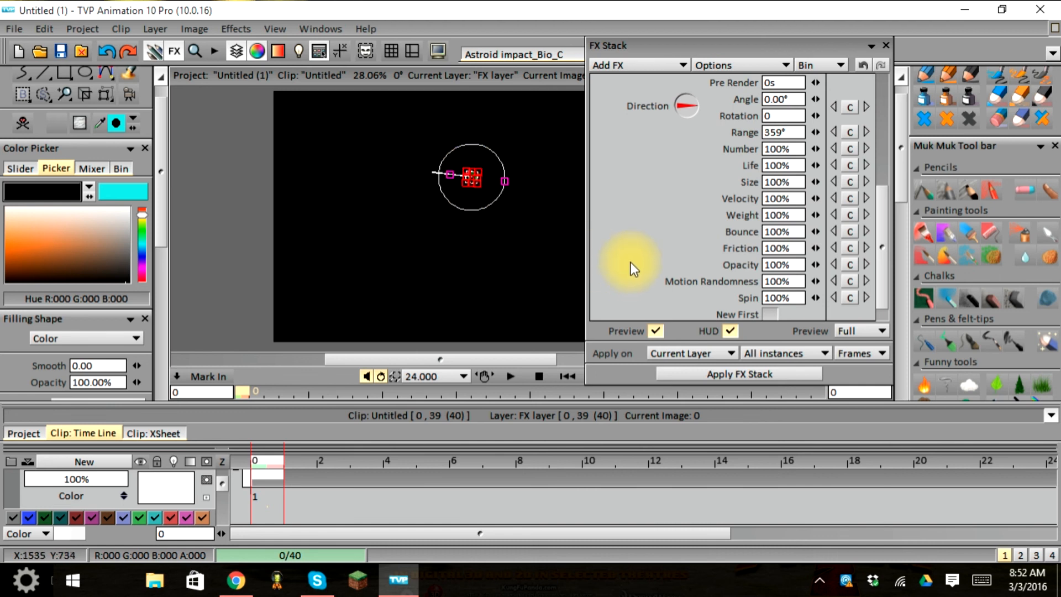
scroll(644, 276, down, 1)
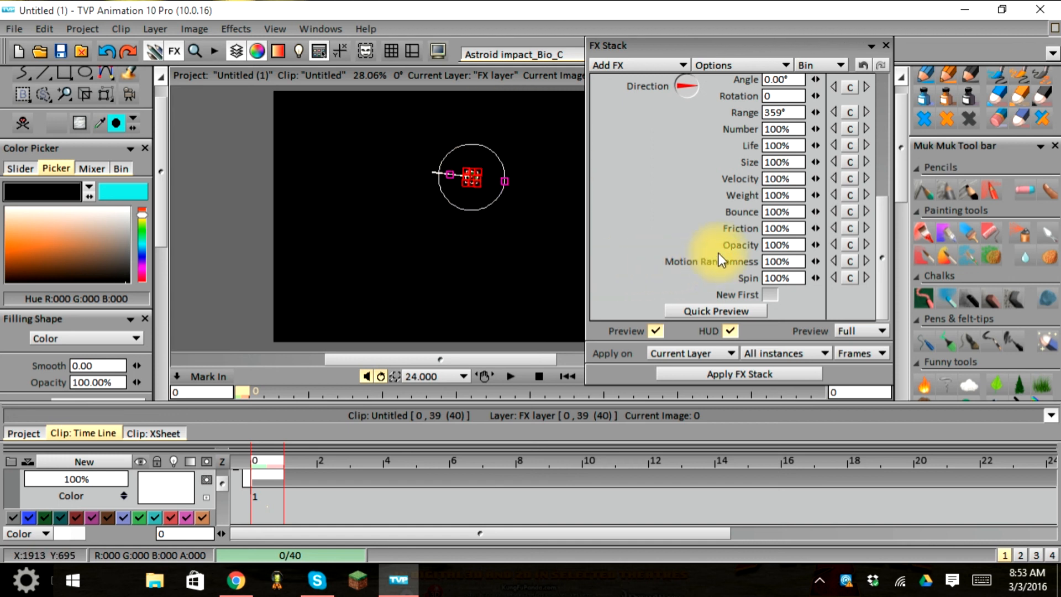
click(711, 311)
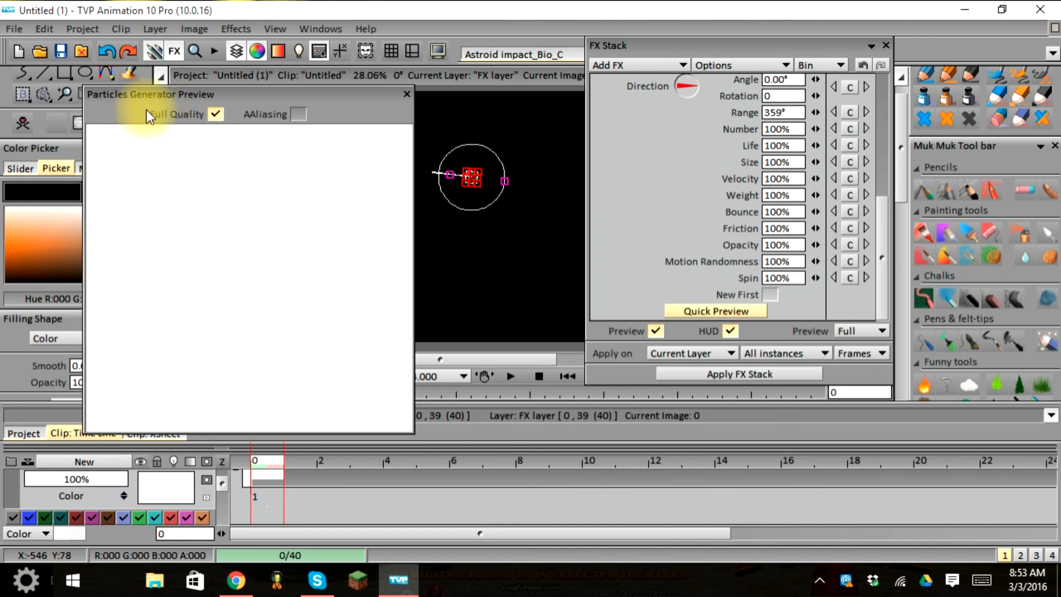
click(298, 113)
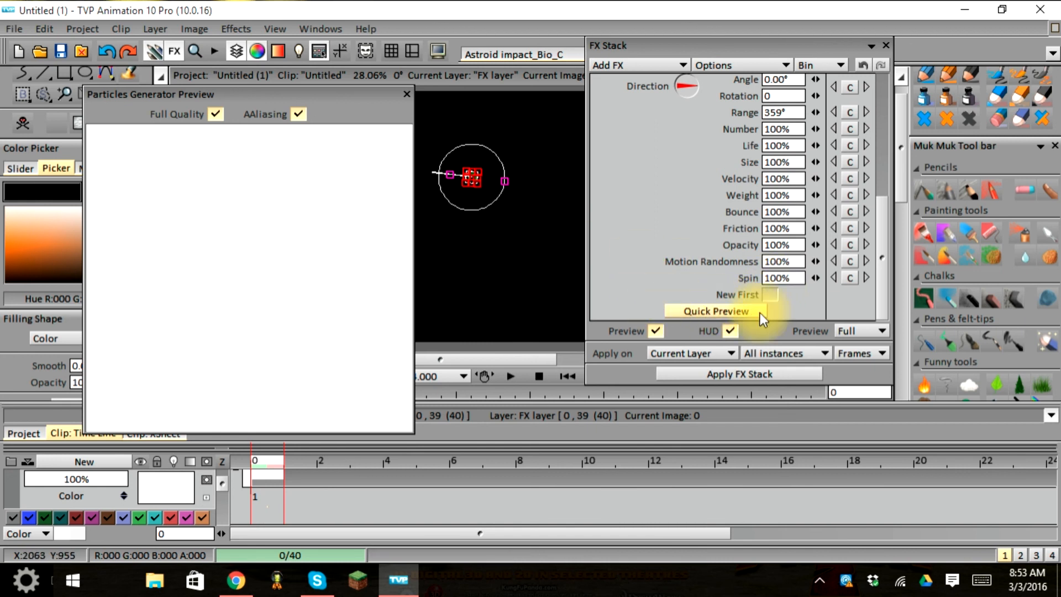
click(406, 94)
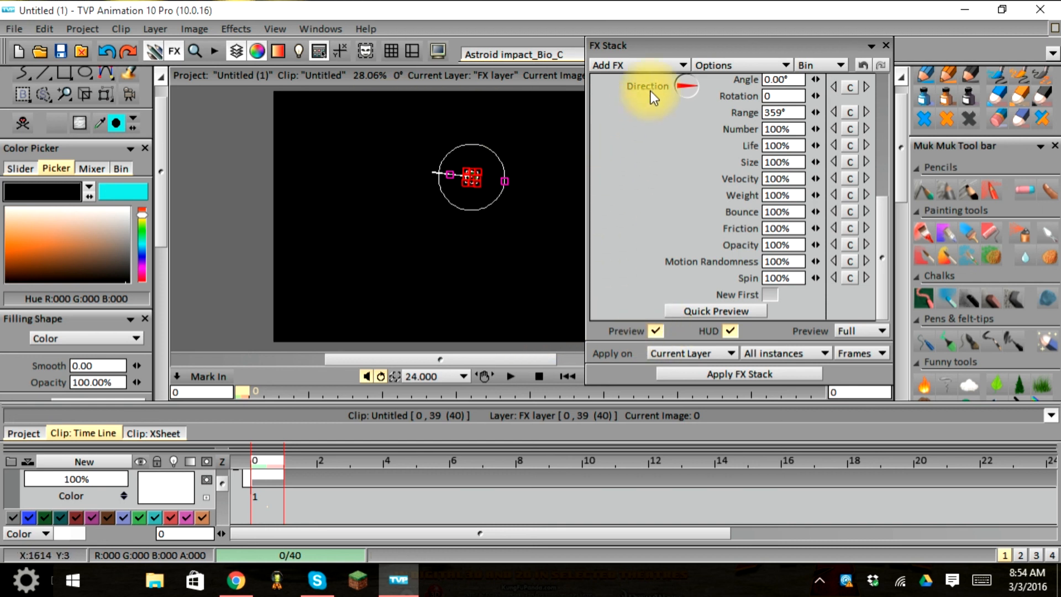
Move the FX Stack window off the canvas, place the emitter near the canvas's upper edge, and reduce its particle Range to about 357.9°.
drag(673, 43, 768, 25)
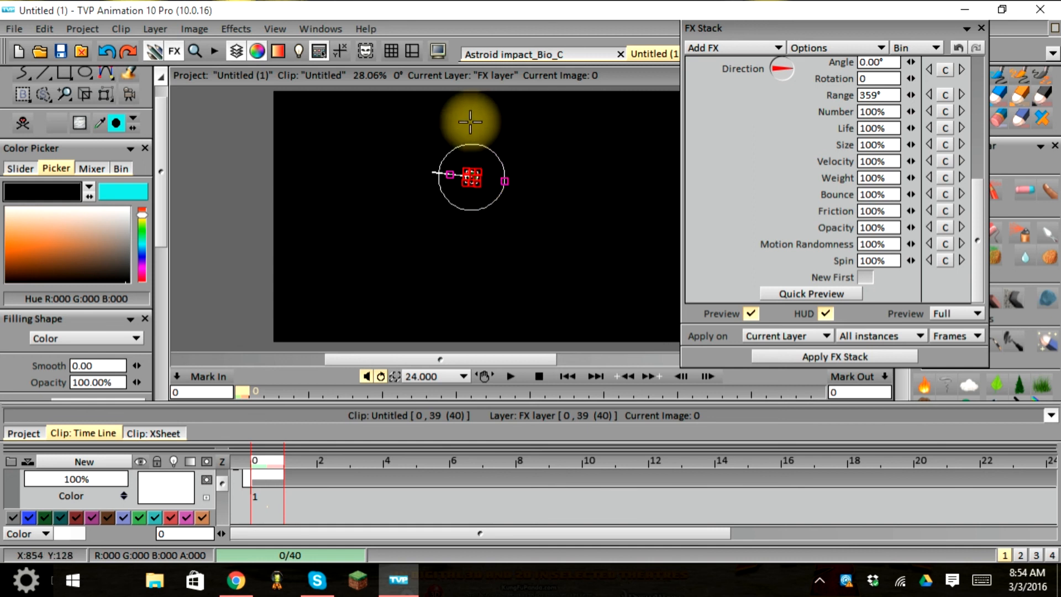
drag(467, 183, 524, 132)
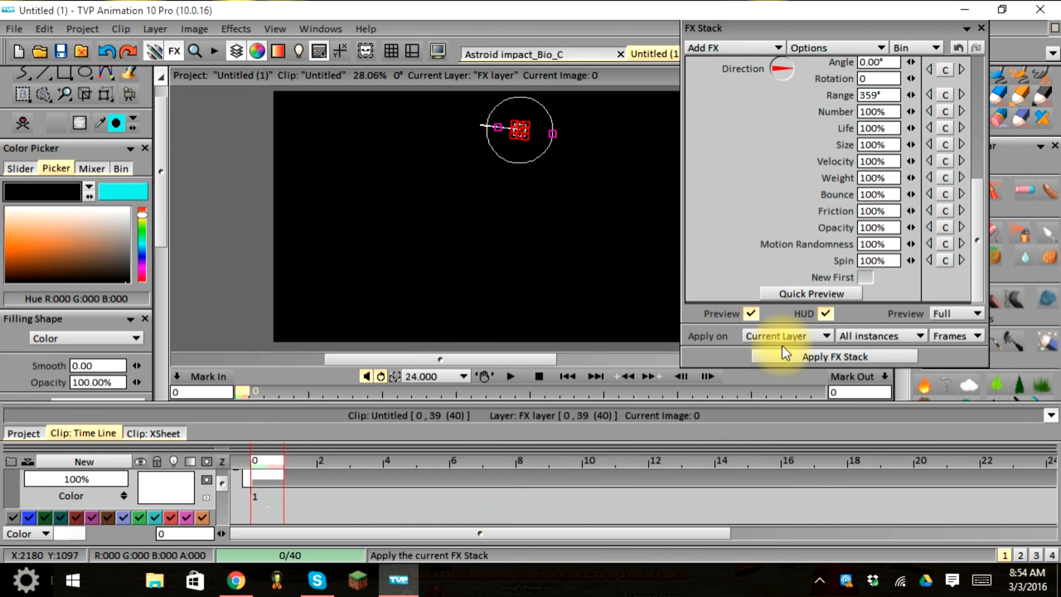
click(825, 313)
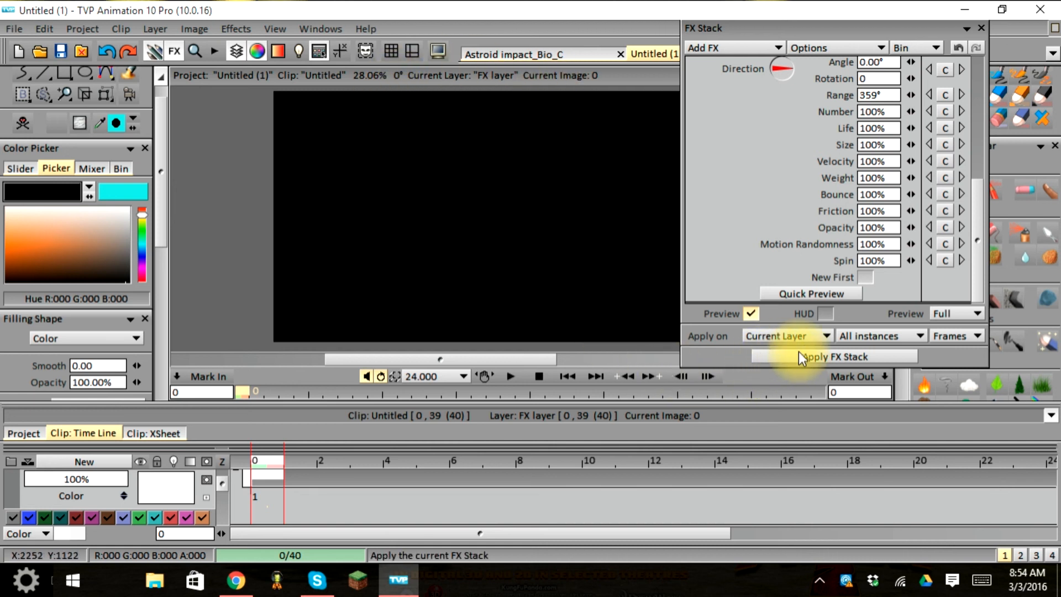
click(825, 313)
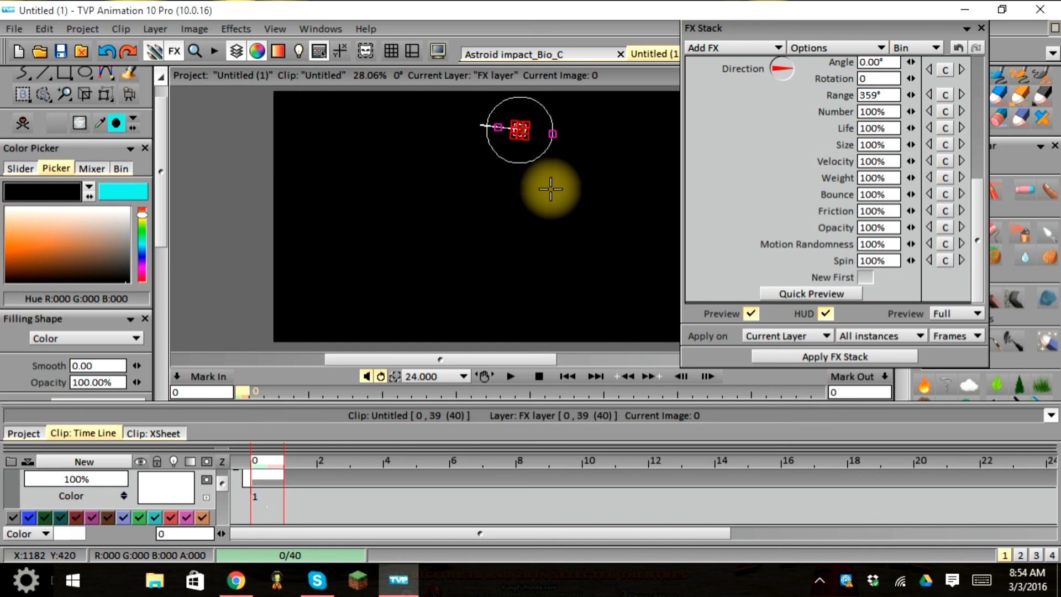
mouse_move(497, 128)
mouse_down()
mouse_move(543, 143)
mouse_move(490, 128)
mouse_up()
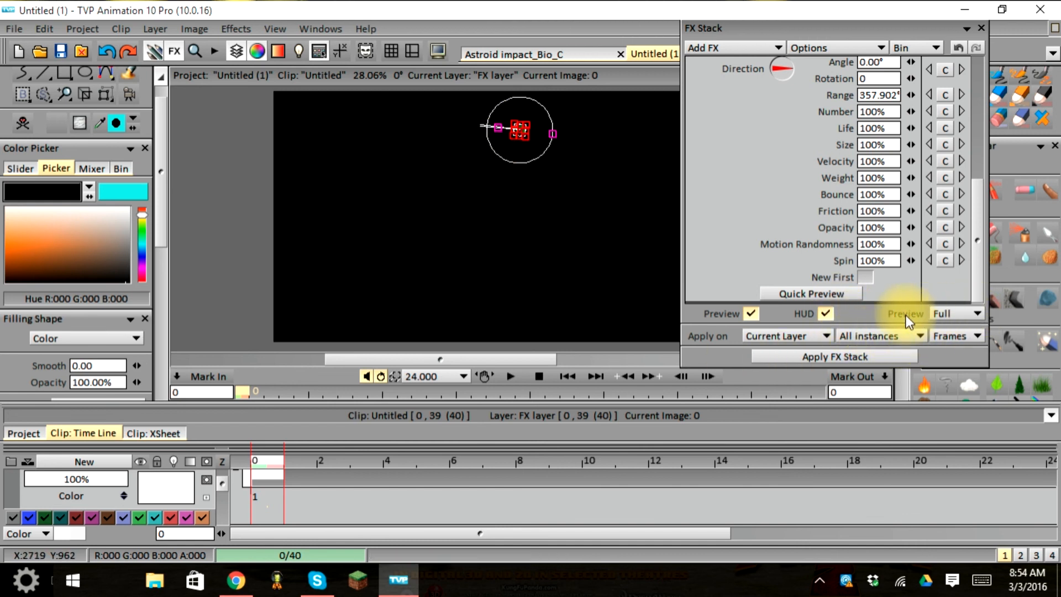
Examine the FX Stack's preview display modes and the choice between applying on frames or heads.
click(943, 315)
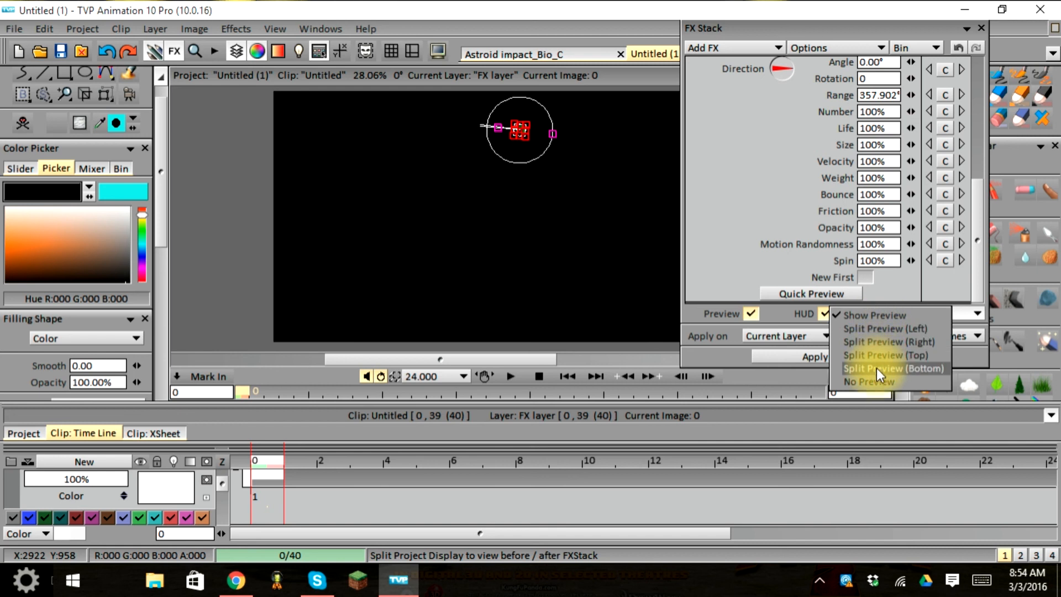
click(874, 316)
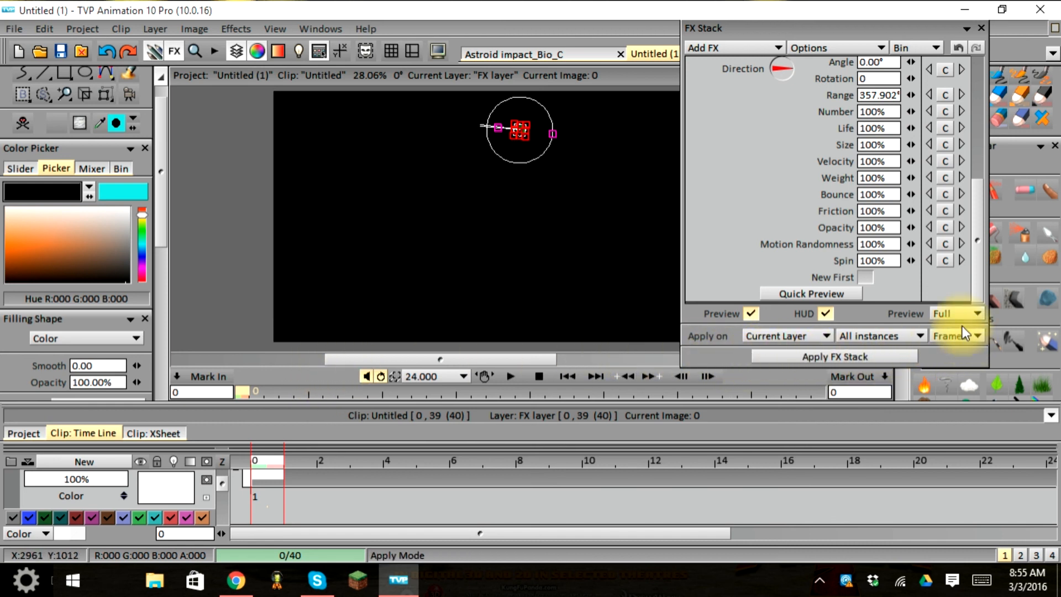
click(953, 313)
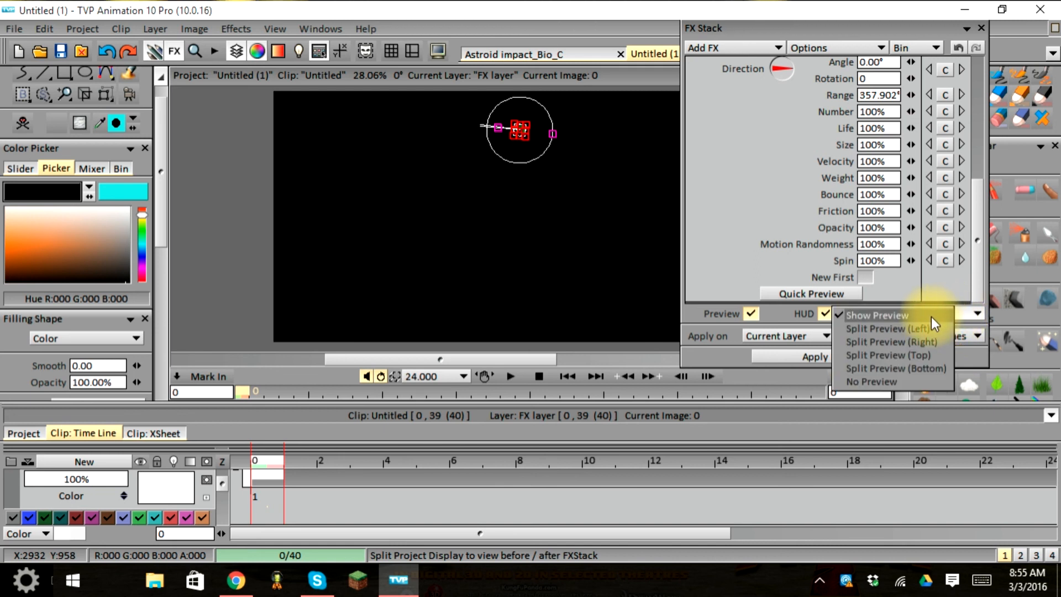
click(930, 317)
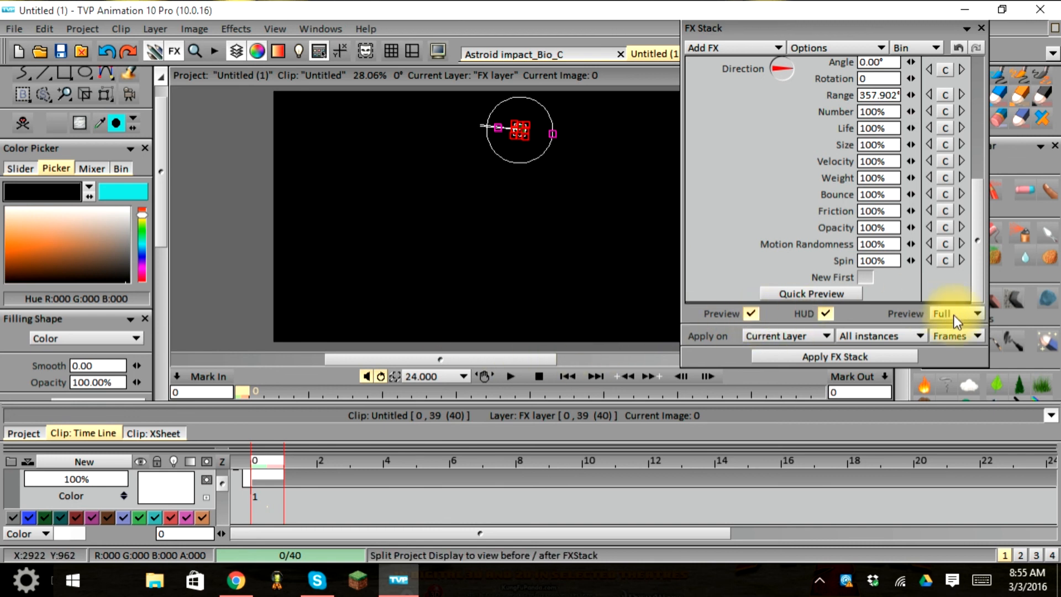
click(953, 335)
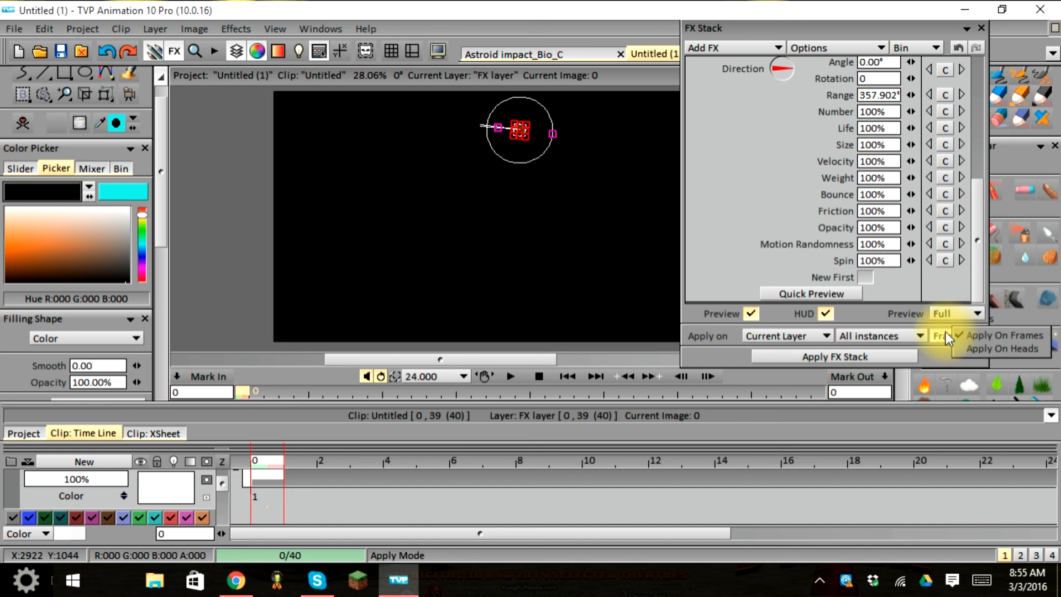
click(913, 305)
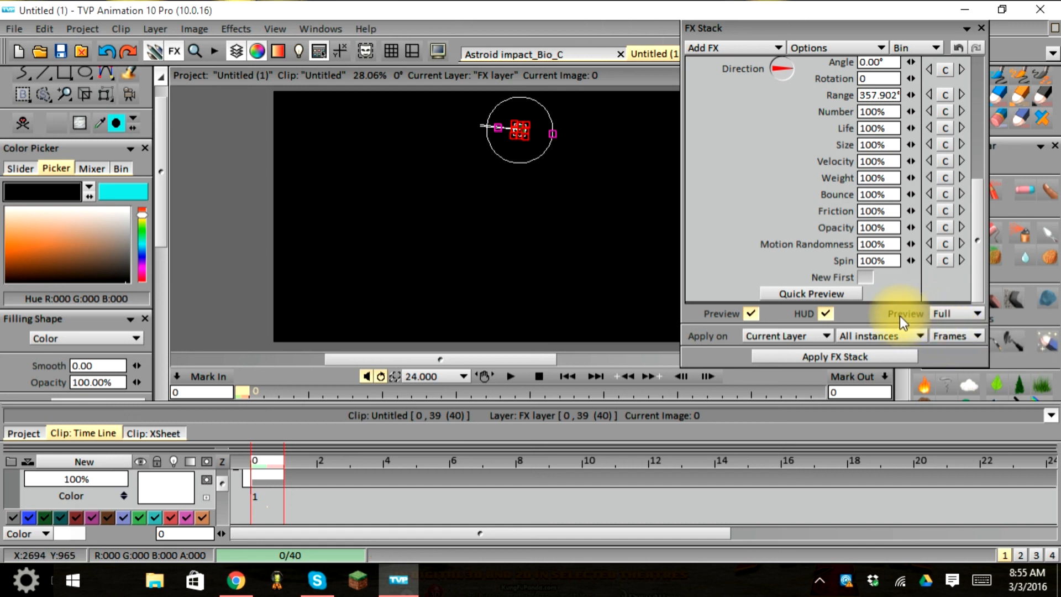
Try the left and right split previews and shift the vertical dividing line across the canvas.
click(952, 312)
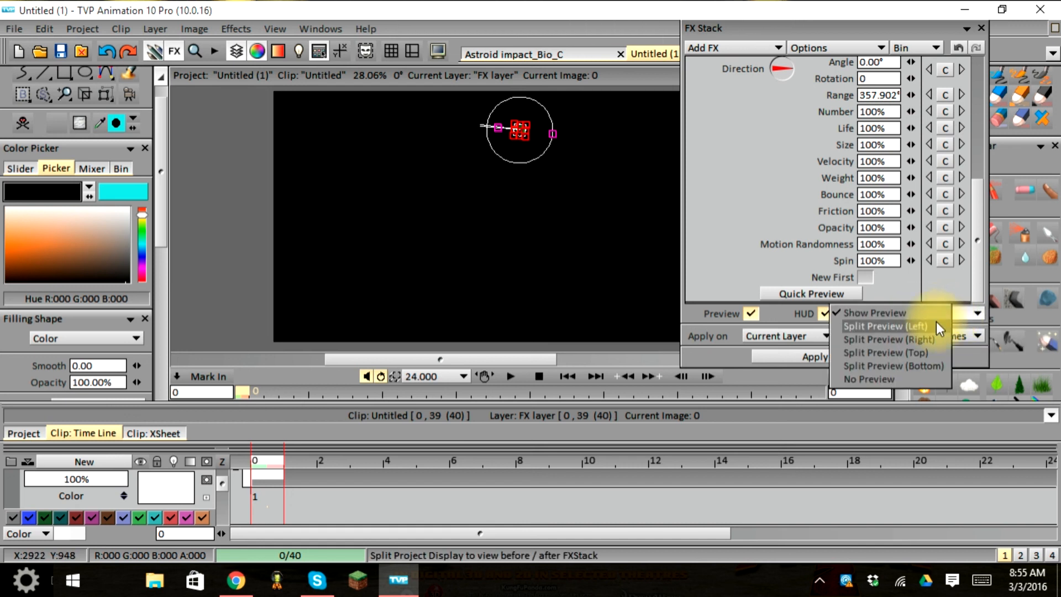
click(923, 328)
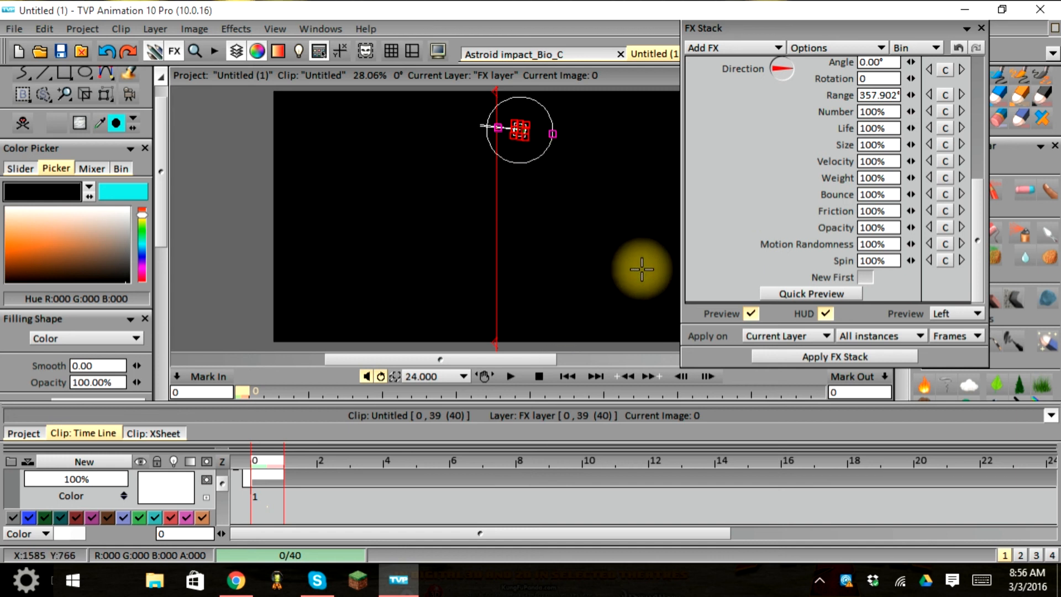
click(956, 316)
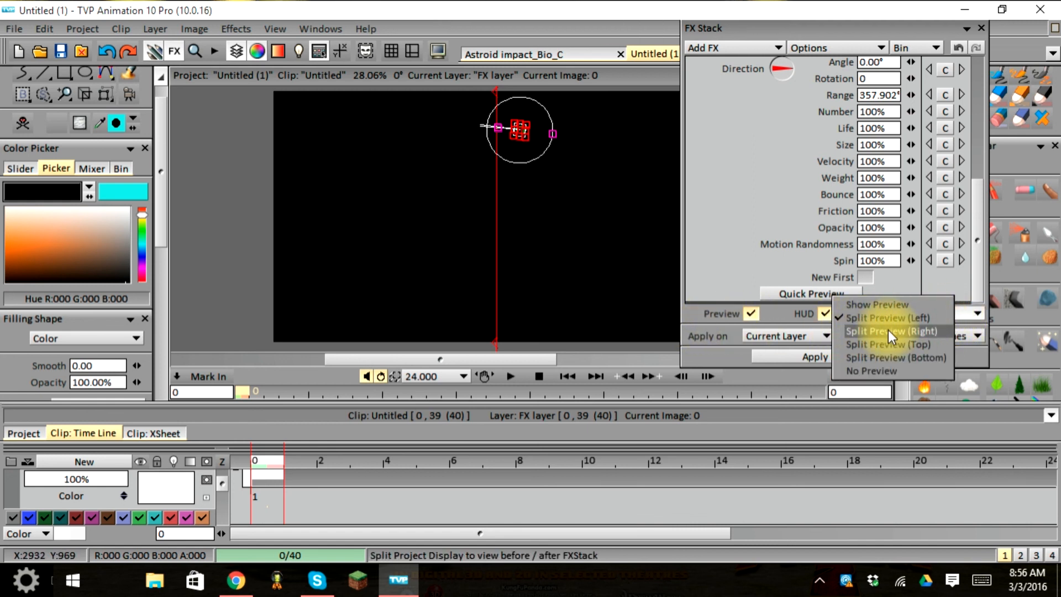
click(921, 332)
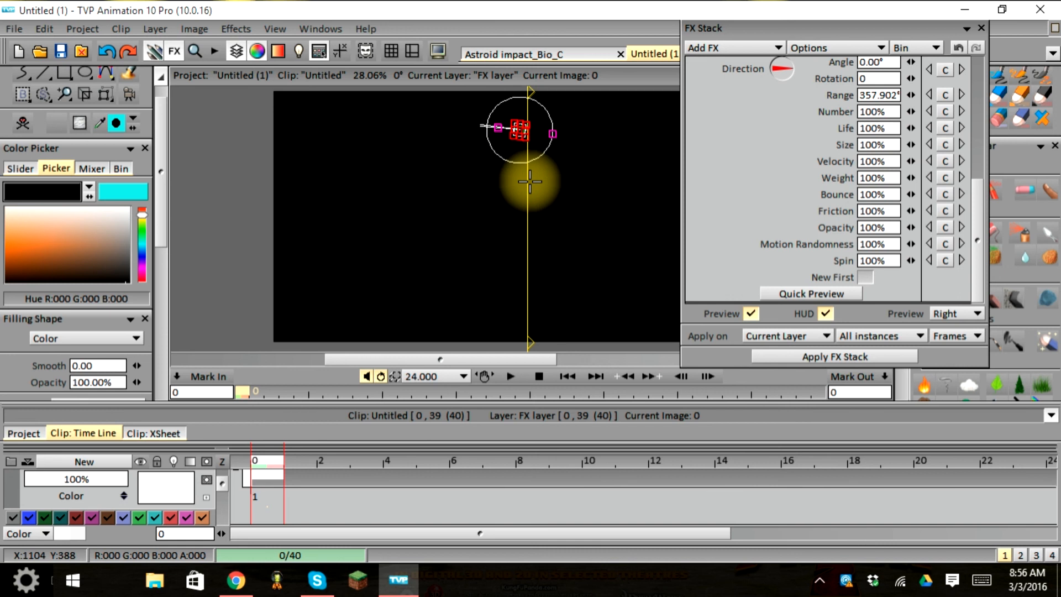
drag(479, 192, 491, 202)
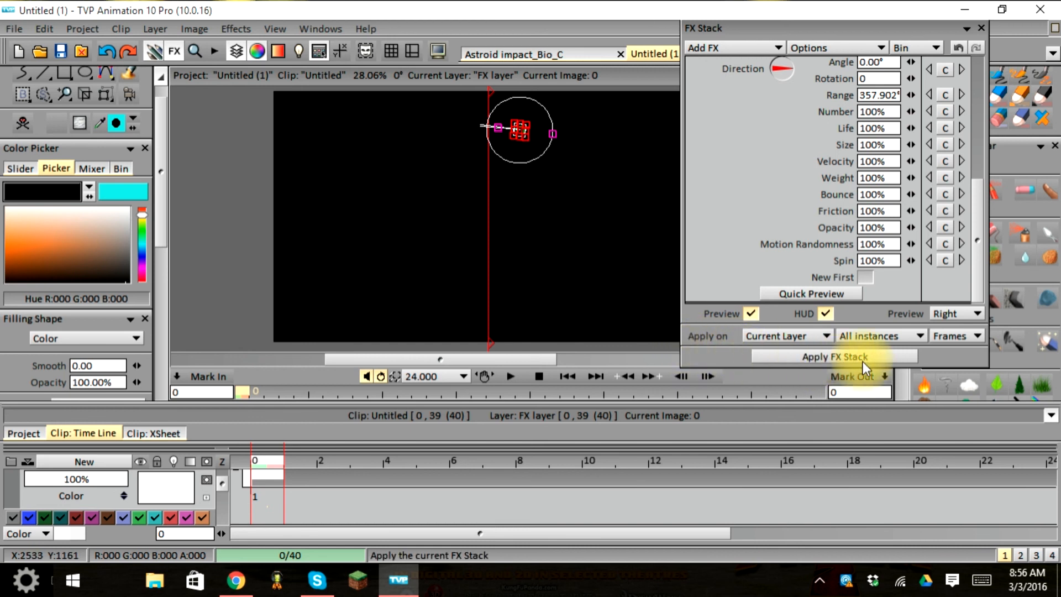
Try the top split preview and raise its horizontal dividing line on the canvas.
click(950, 312)
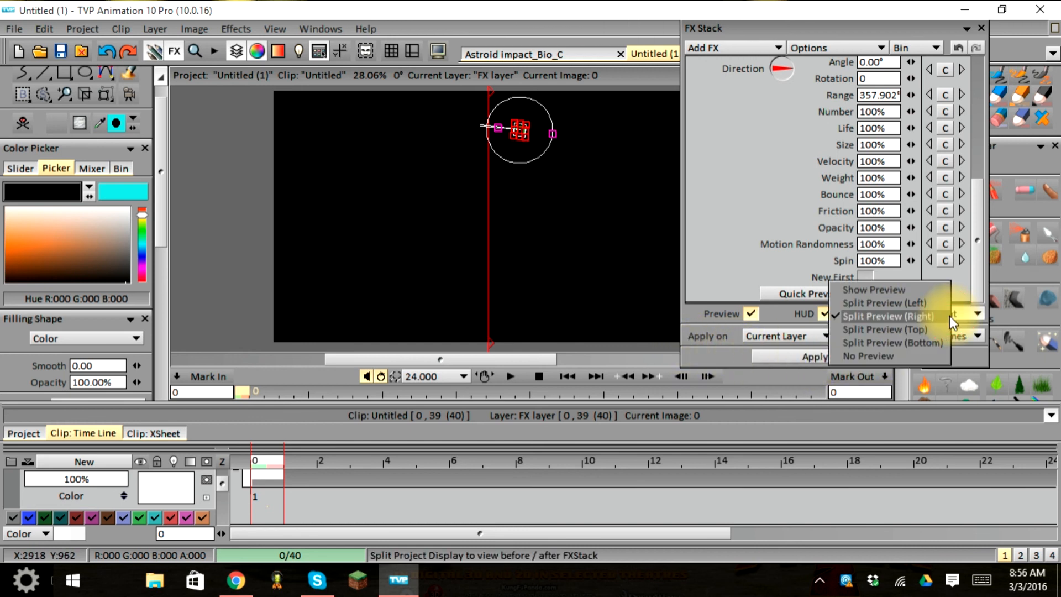
click(913, 328)
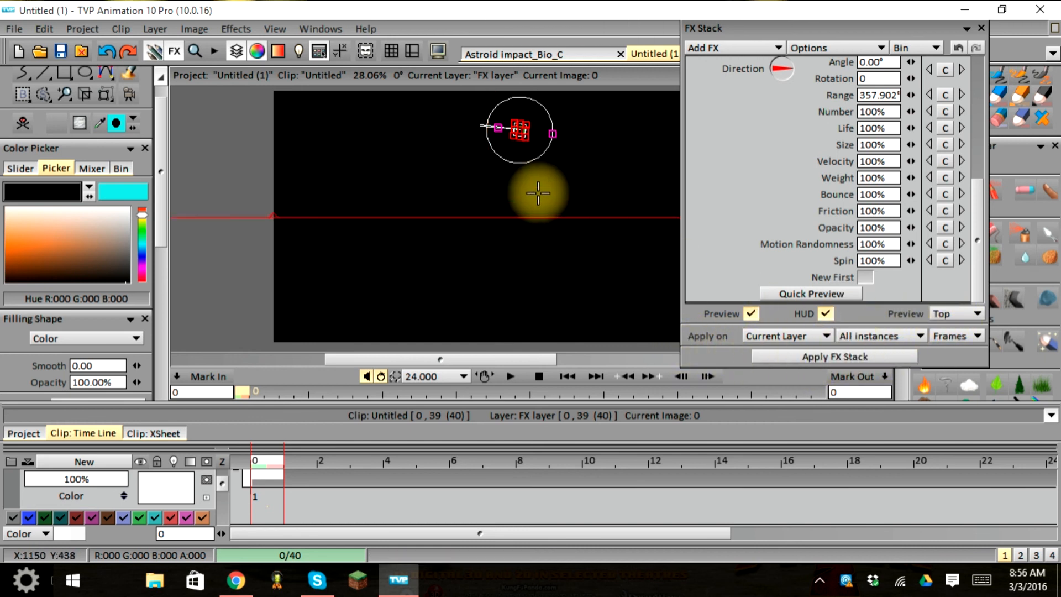
mouse_move(274, 208)
mouse_down()
mouse_move(265, 218)
mouse_move(268, 111)
mouse_move(244, 320)
mouse_move(254, 149)
mouse_move(267, 118)
mouse_move(266, 192)
mouse_move(280, 193)
mouse_up()
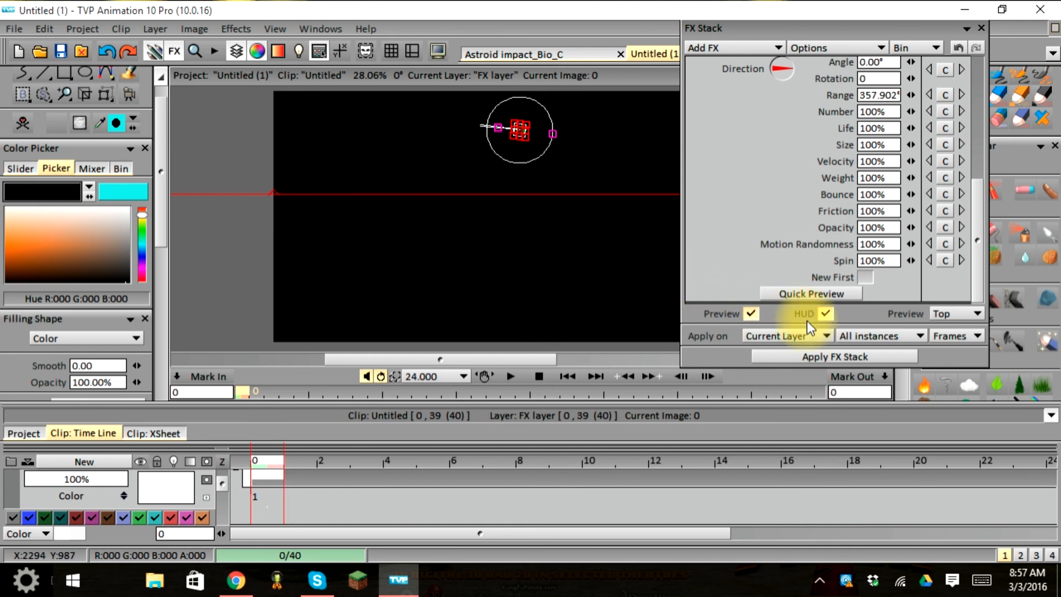
Set the effect preview to Split Preview (Bottom) and lower its dividing line on the canvas.
click(935, 317)
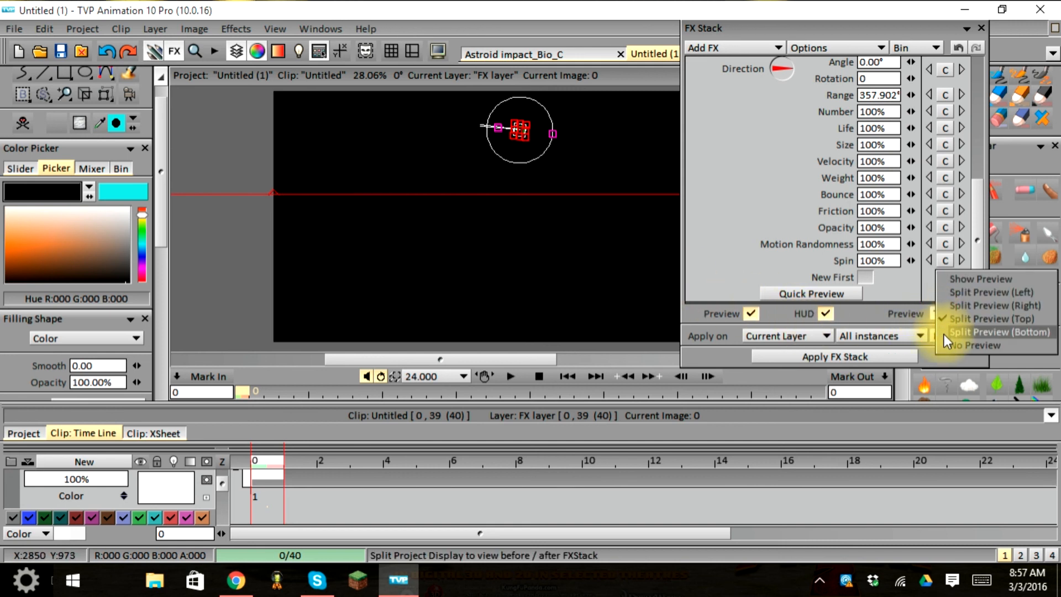
click(944, 333)
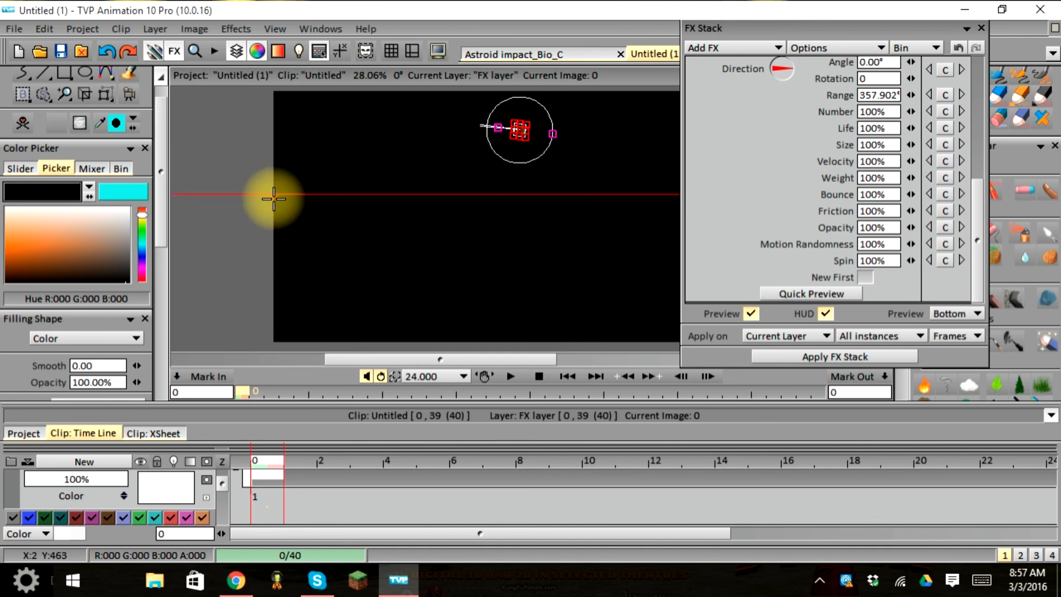
drag(273, 195, 303, 227)
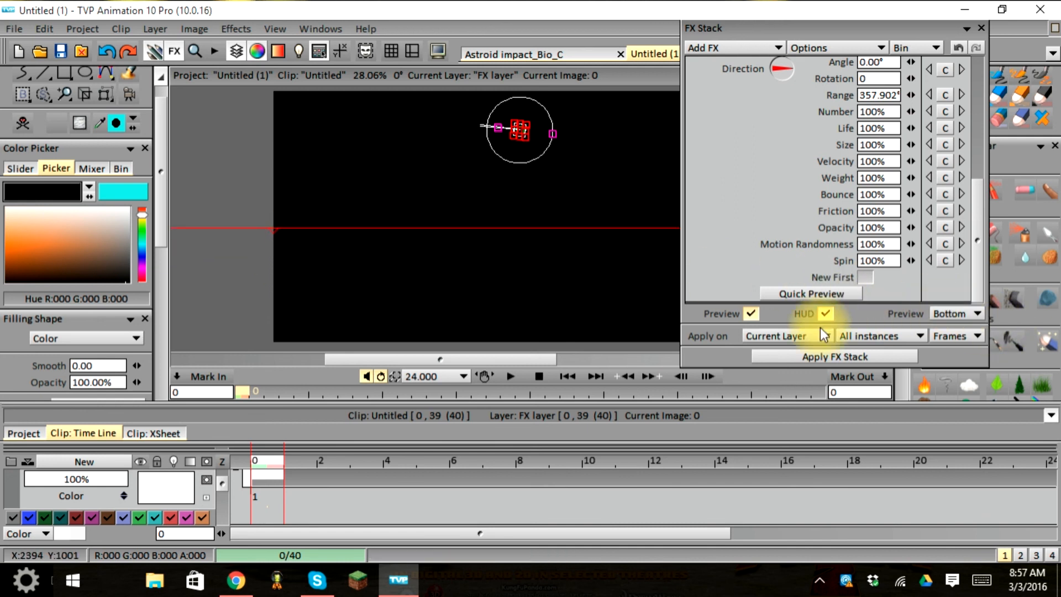
Examine the FX Stack's apply options for layers, instances and frames, keeping Current Layer, All instances and Frames selected.
click(777, 337)
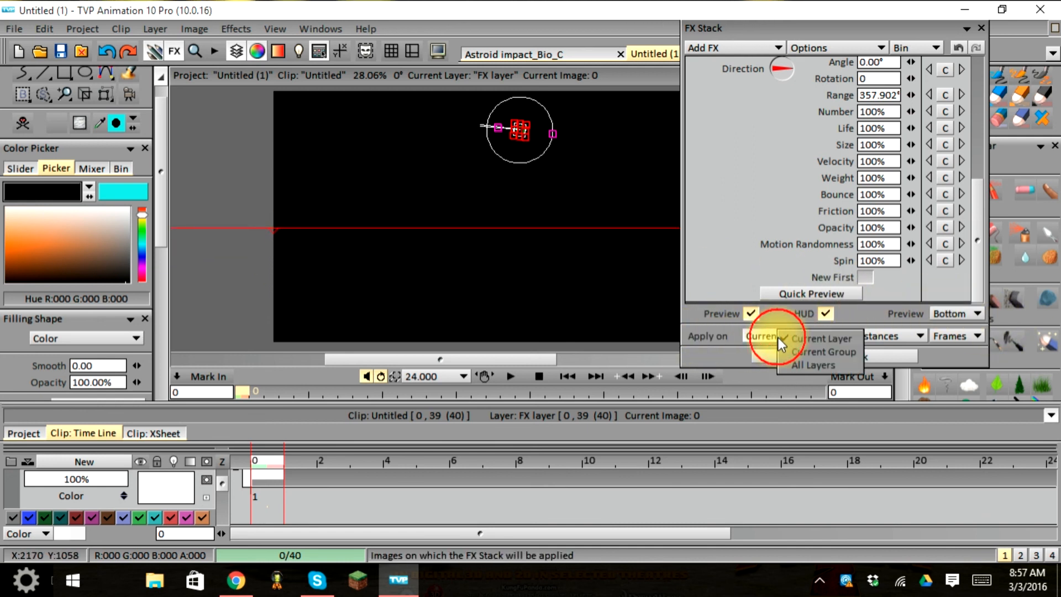
click(829, 337)
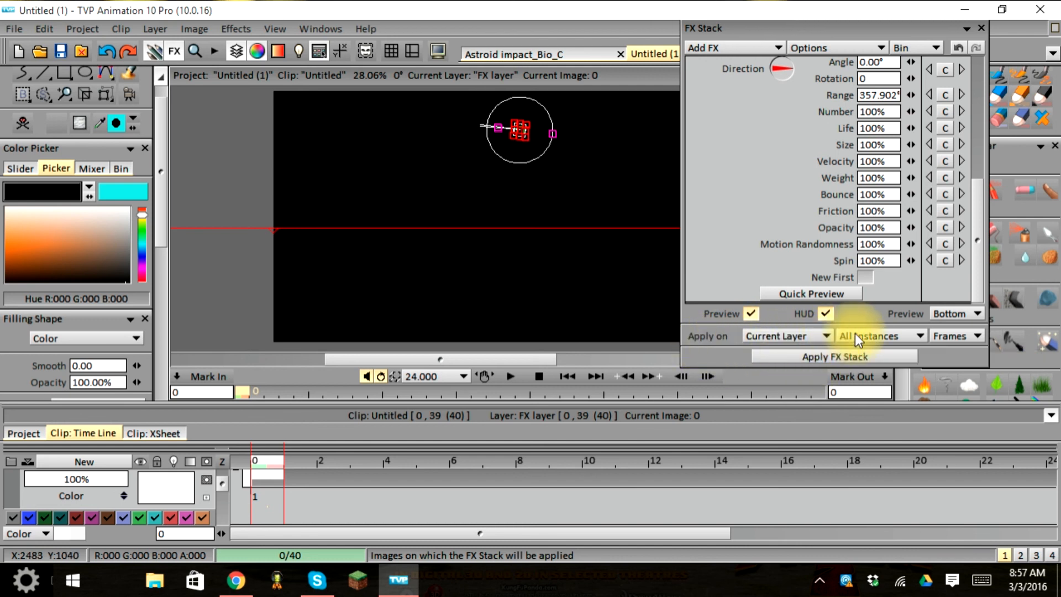
click(857, 334)
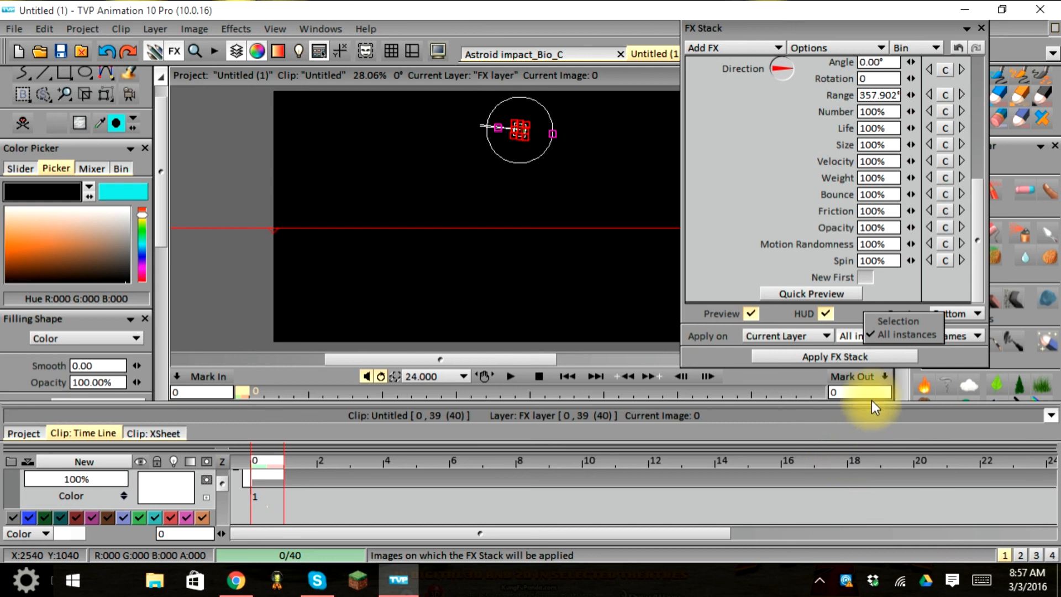
click(891, 333)
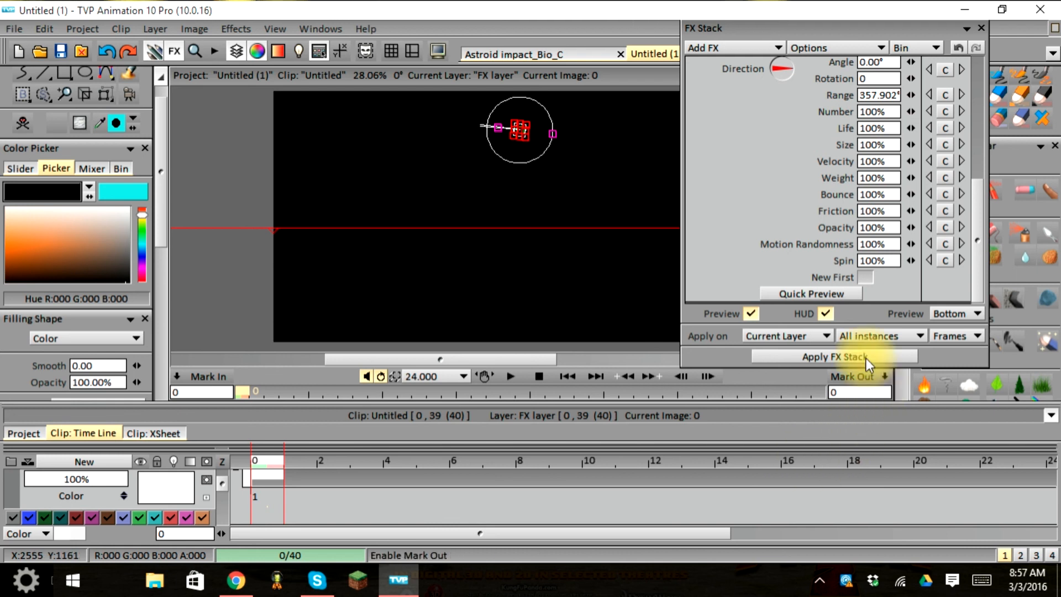
click(859, 340)
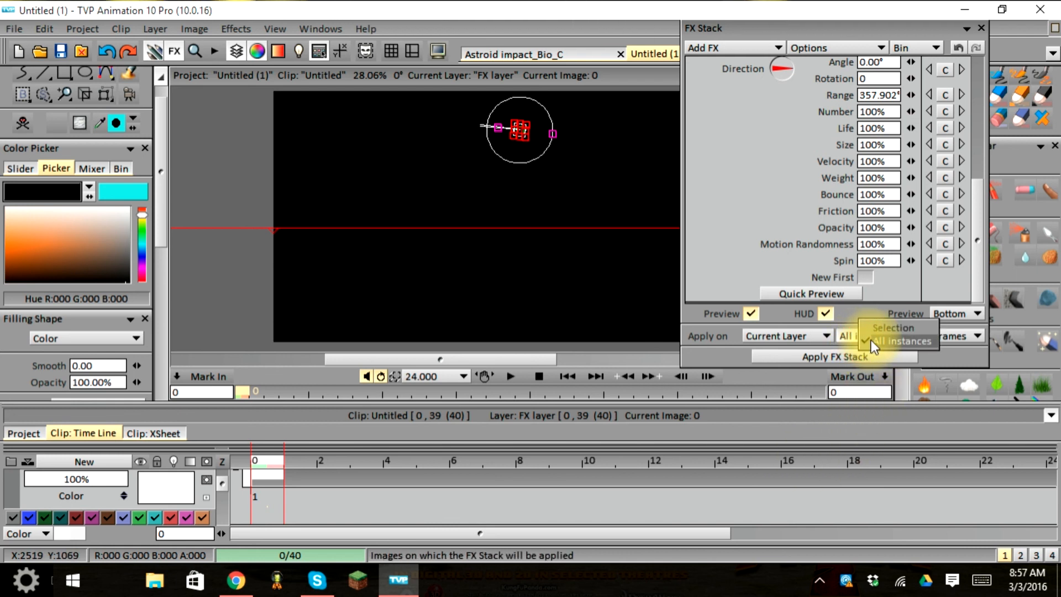
click(969, 331)
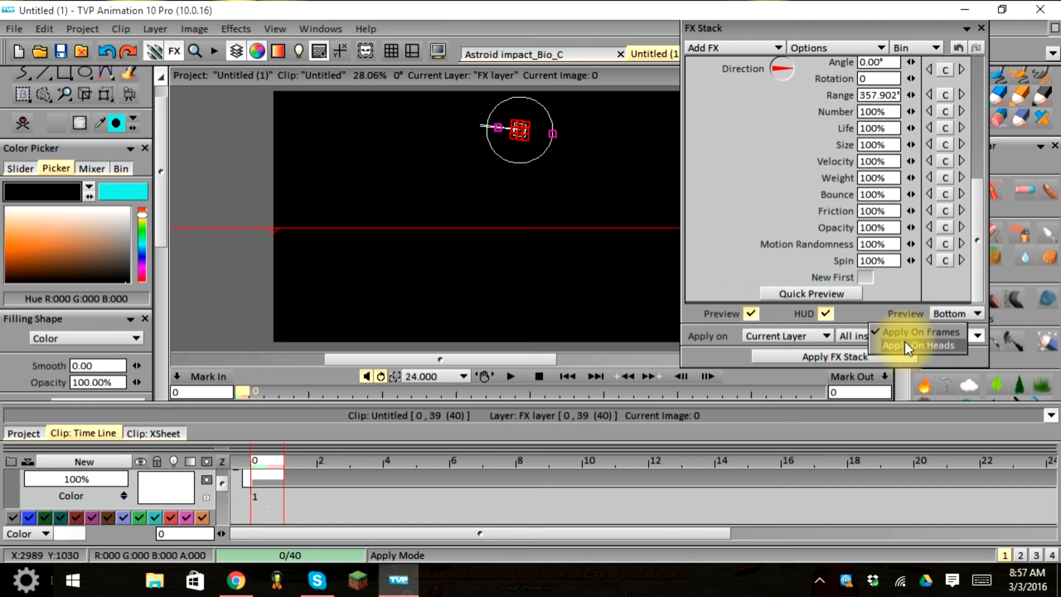
click(902, 313)
click(964, 338)
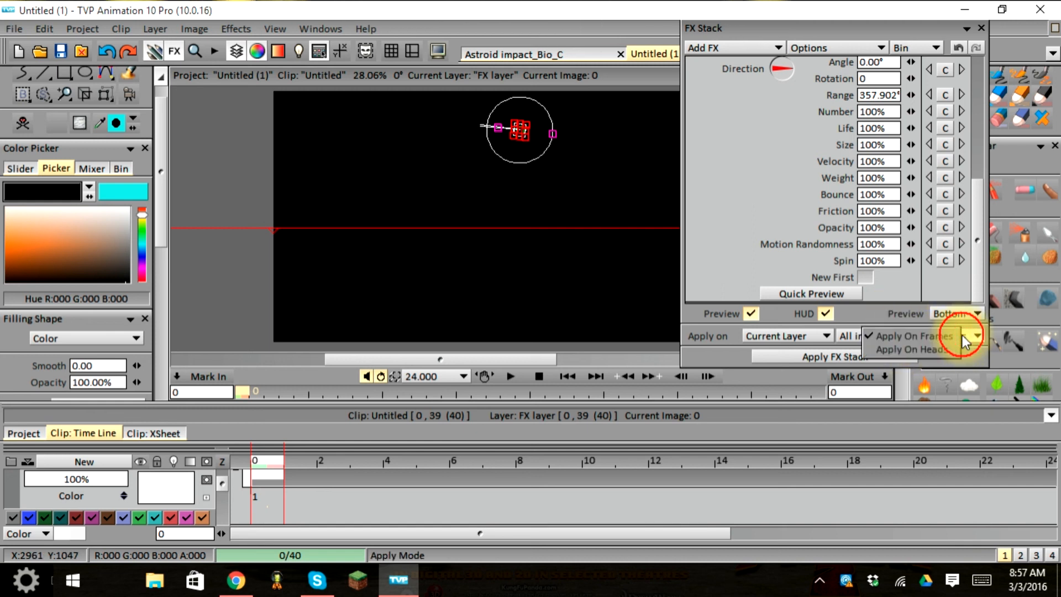
click(912, 338)
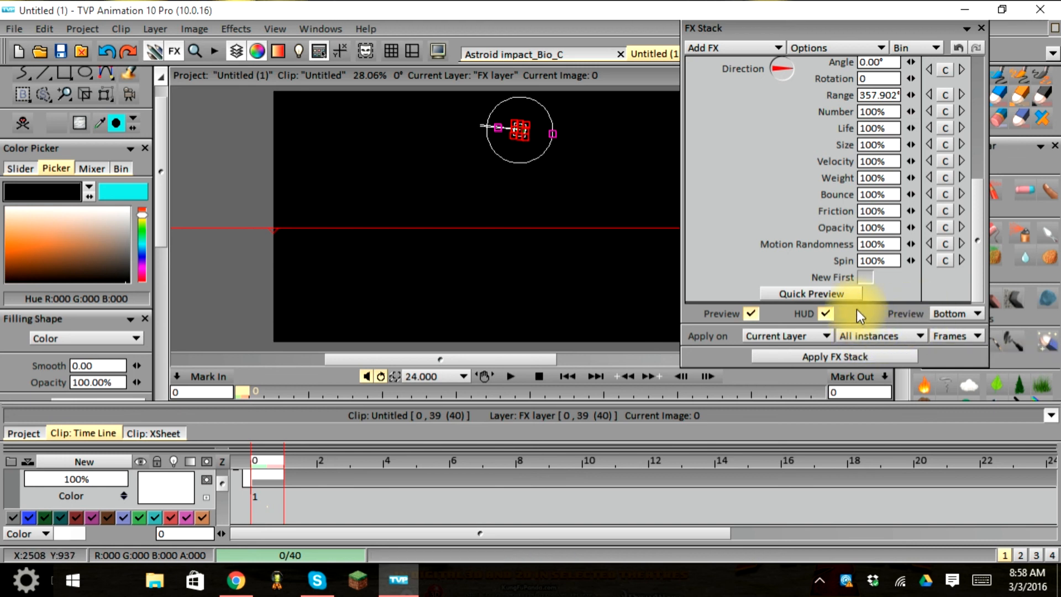
Show the ellipse emitter's Particles settings and move the emitter to about X 1124, Y 251.
scroll(821, 306, up, 3)
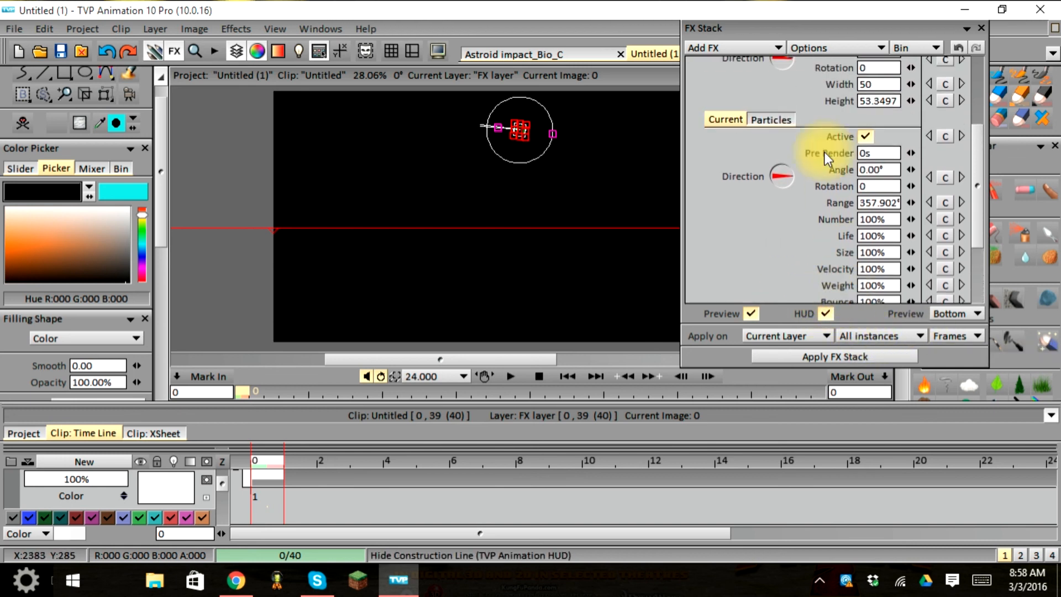
click(757, 121)
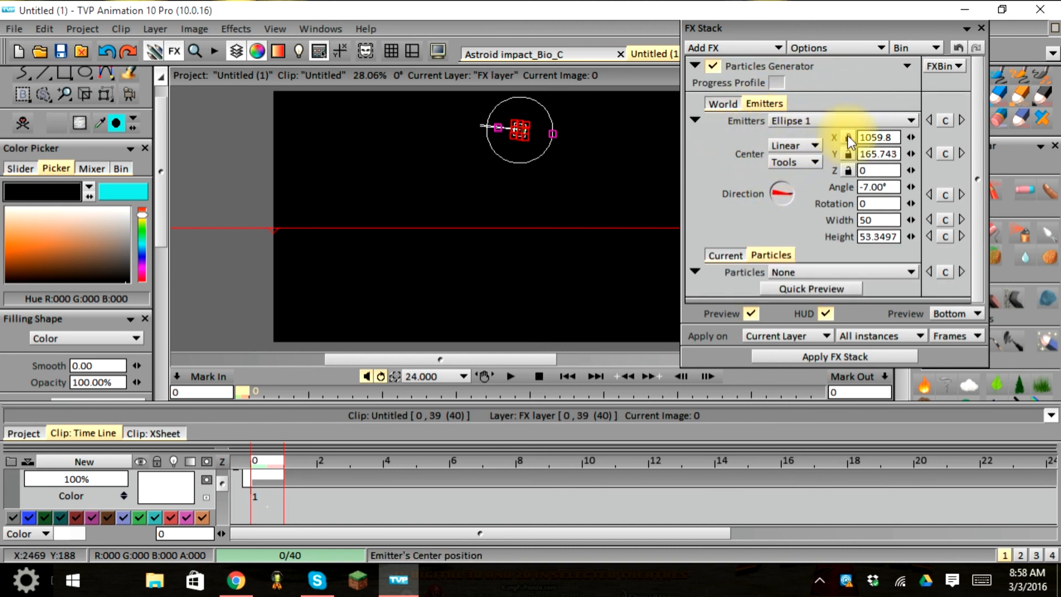
drag(517, 128, 496, 152)
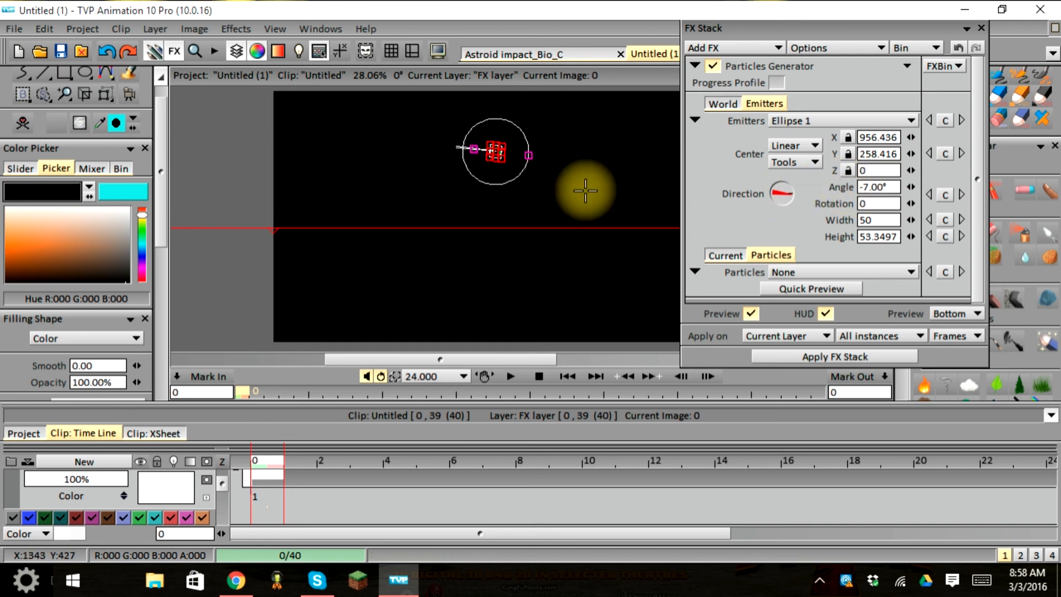
drag(473, 150, 510, 165)
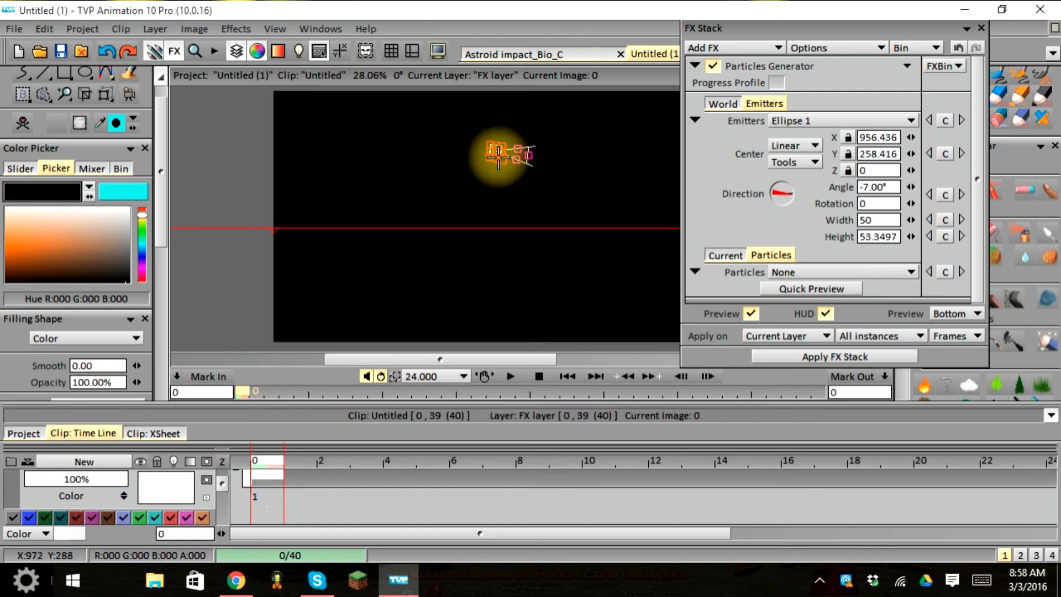
drag(514, 159, 554, 154)
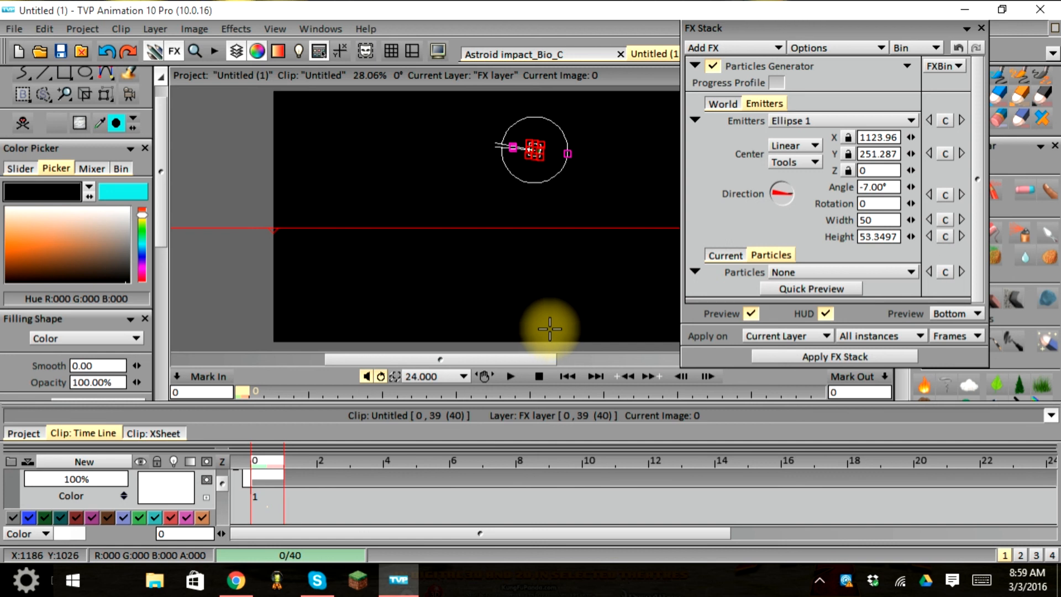
Set the ellipse emitter's angle to 4° and enlarge it to about 213 px wide and 197 px high.
drag(793, 197, 770, 188)
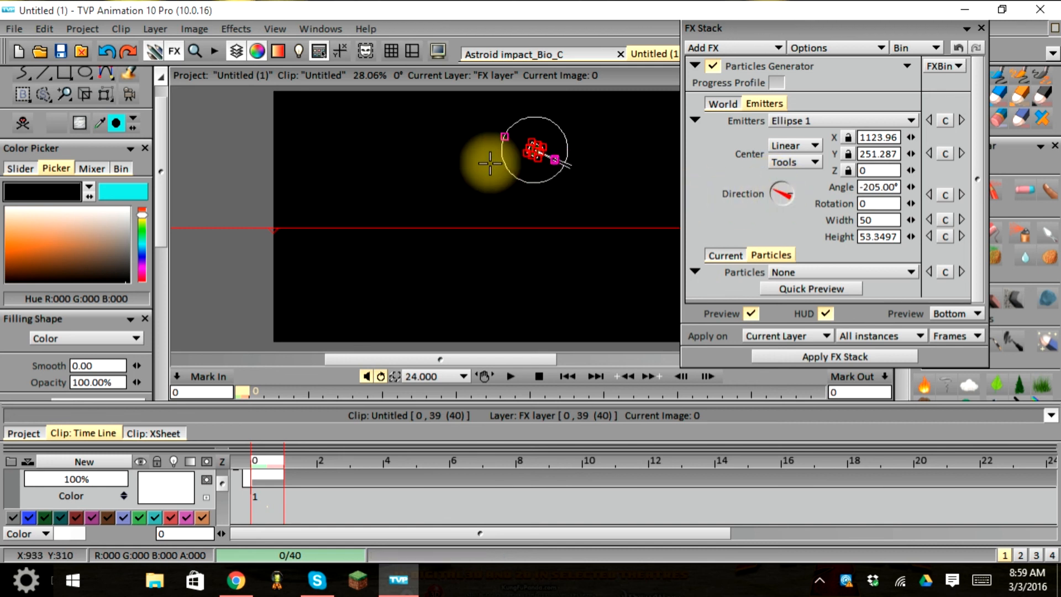
mouse_move(777, 191)
mouse_down()
mouse_move(787, 201)
mouse_move(794, 192)
mouse_up()
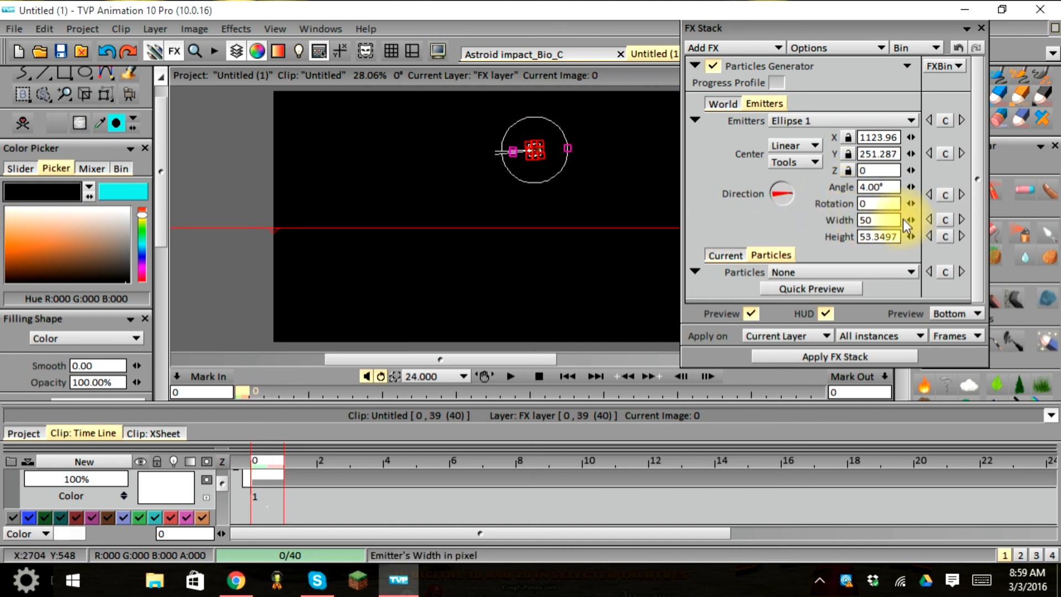
drag(911, 220, 907, 216)
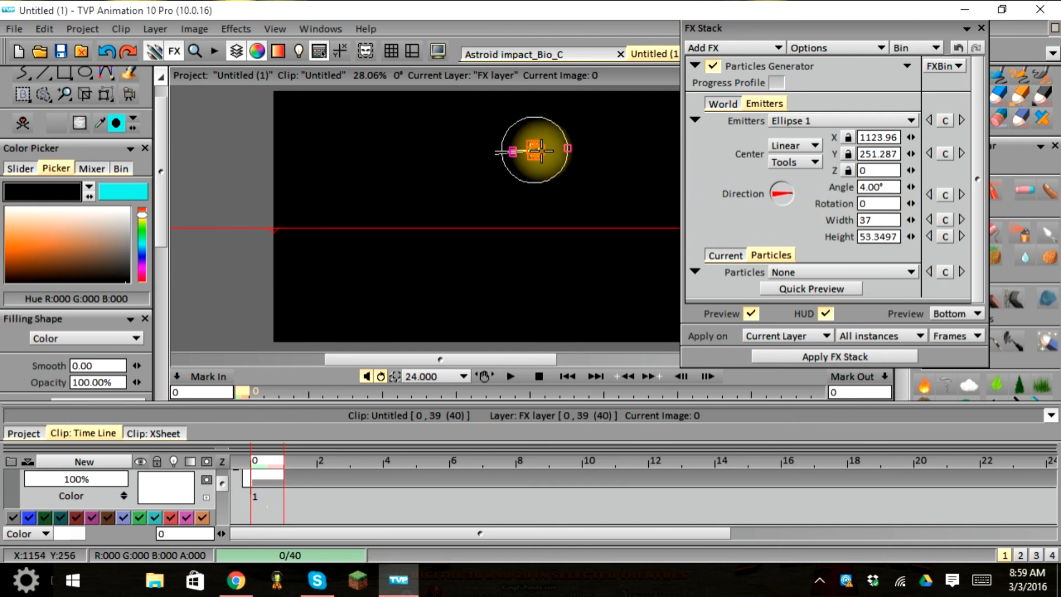
drag(535, 142, 561, 148)
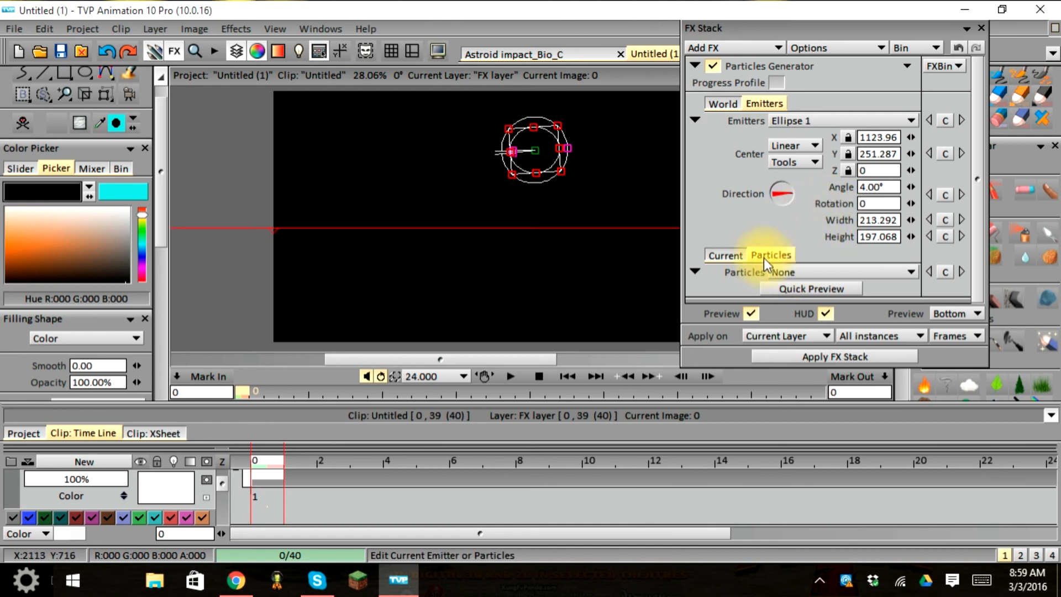
Add a new particle to the ellipse emitter and show its settings.
click(877, 273)
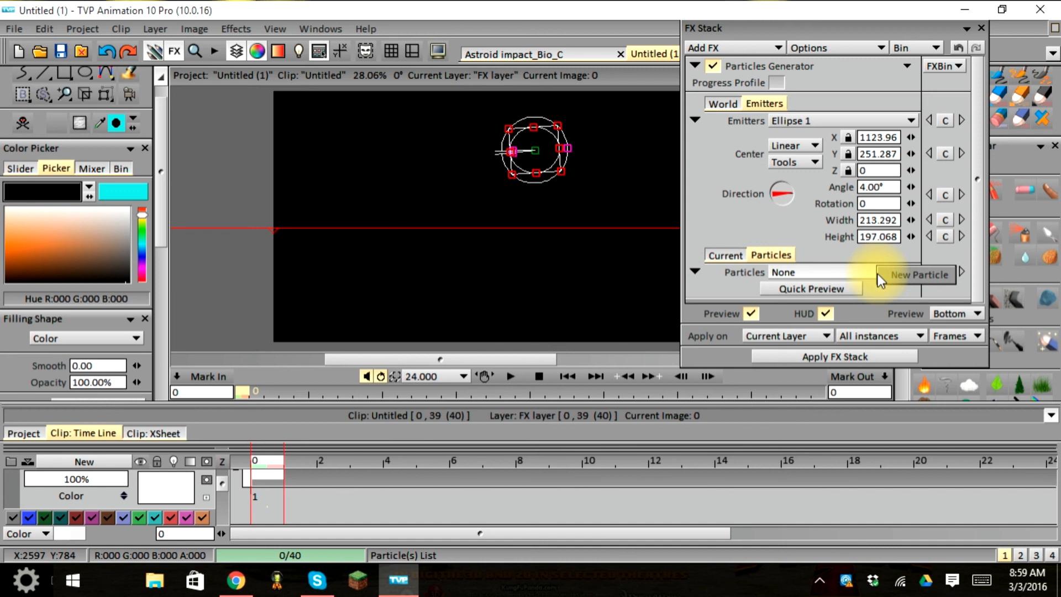
click(900, 273)
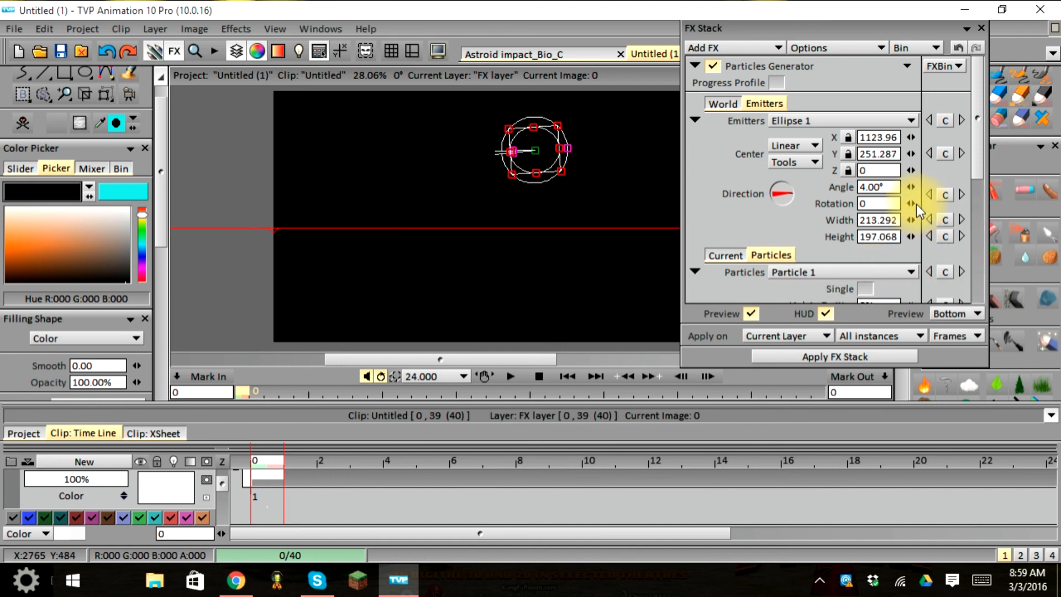
click(984, 139)
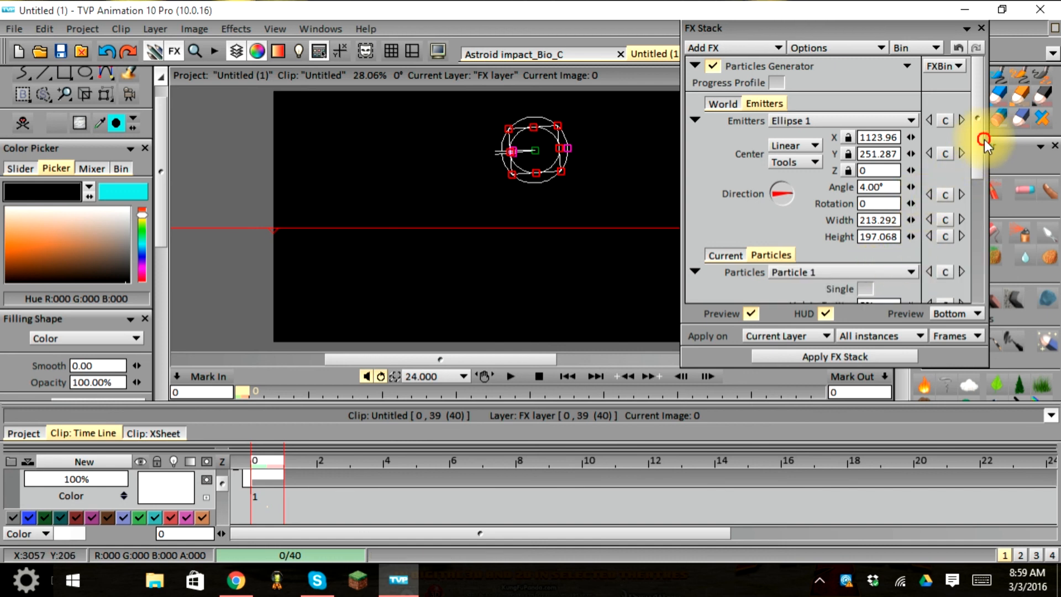
mouse_move(975, 164)
mouse_down()
mouse_move(977, 303)
mouse_move(984, 176)
mouse_up()
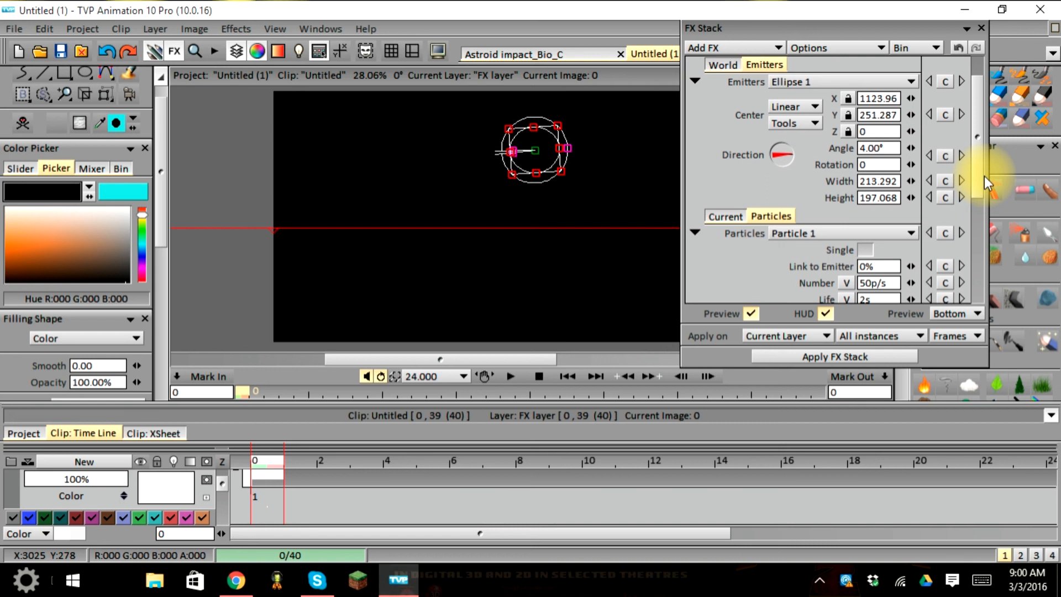
Examine the particle management options and the new particle's Link to Emitter, Number, Life, Points and physics settings.
click(835, 232)
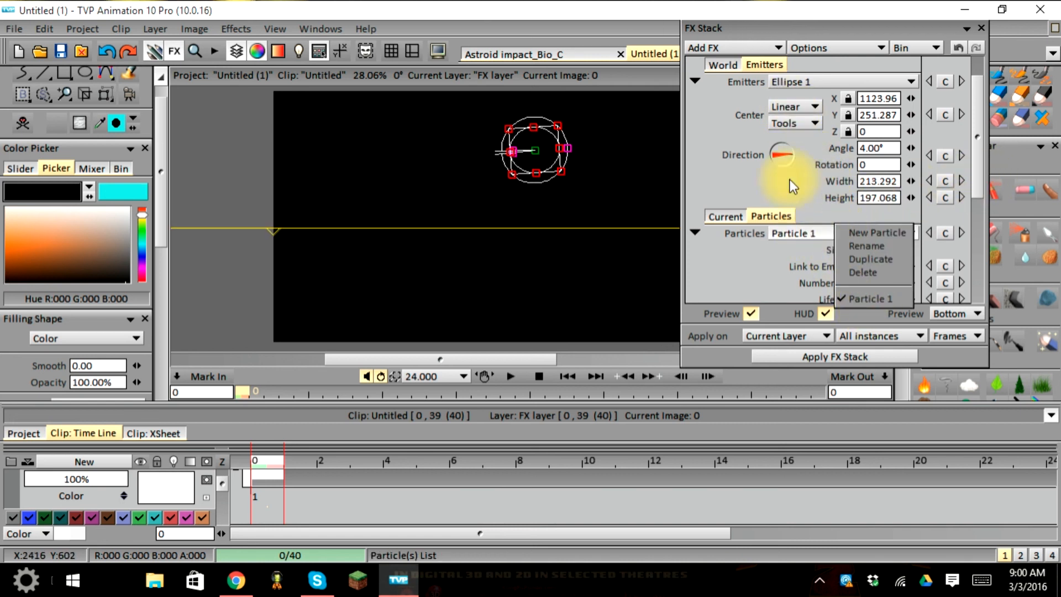
click(773, 288)
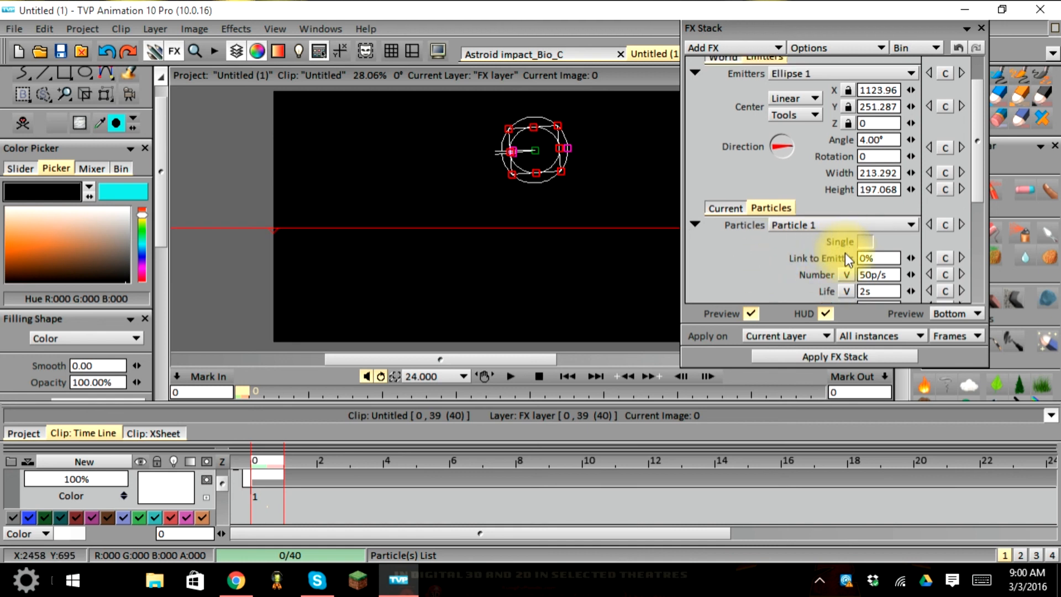
scroll(844, 253, down, 2)
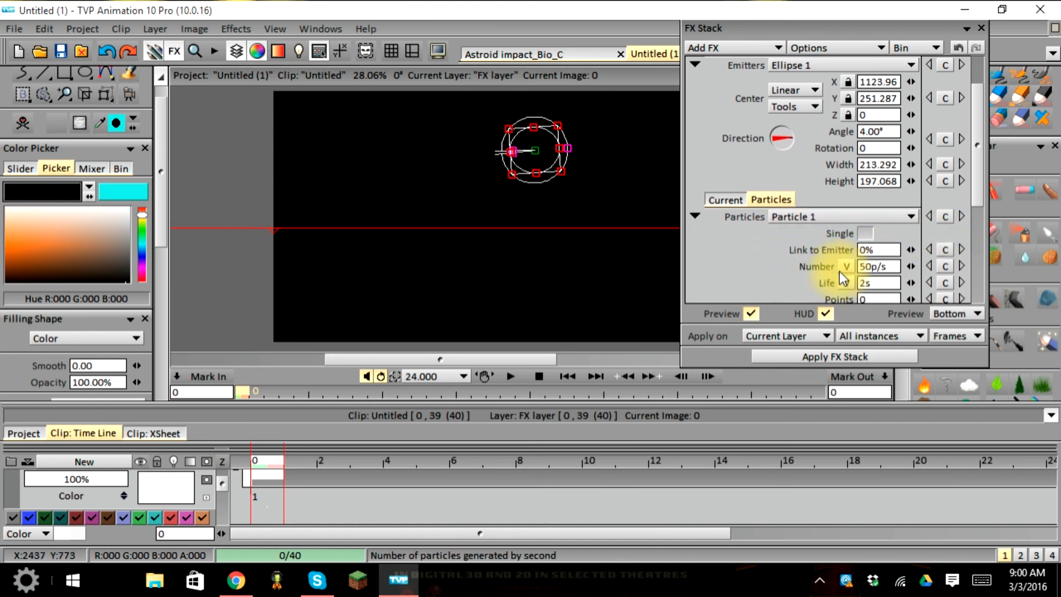
drag(979, 195, 975, 224)
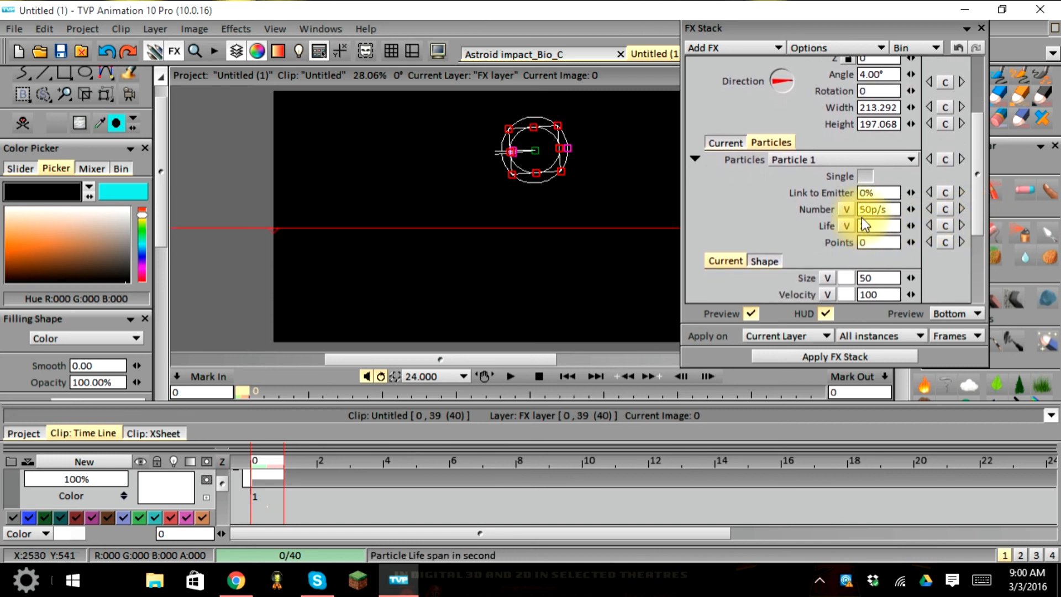
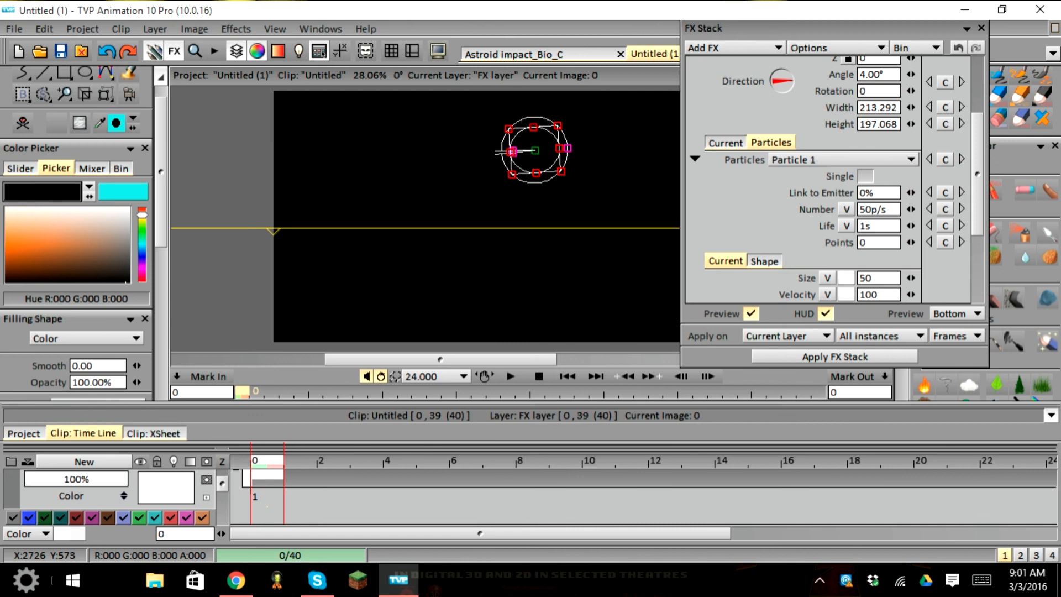
scroll(857, 250, down, 1)
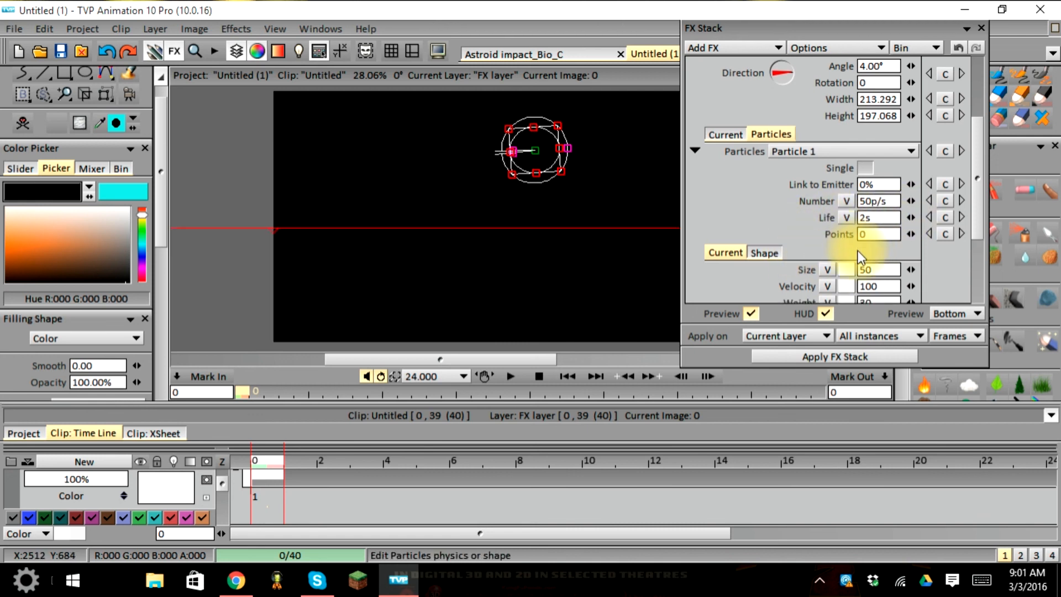
scroll(857, 250, down, 3)
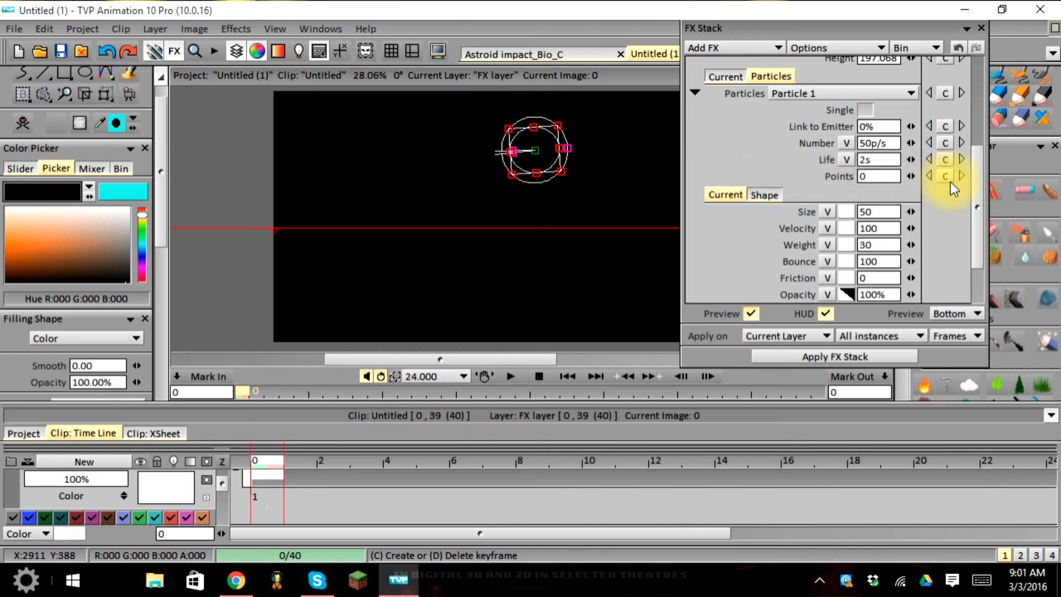
scroll(751, 233, down, 2)
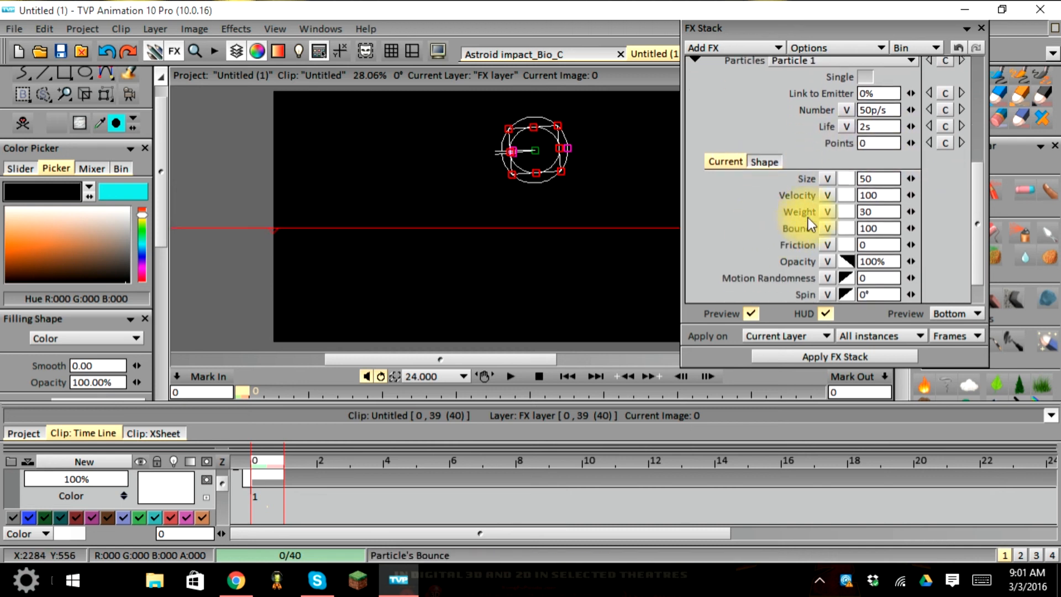
Compare the particle's Shape settings with its Current physics settings, and review the emitter settings above them.
click(765, 162)
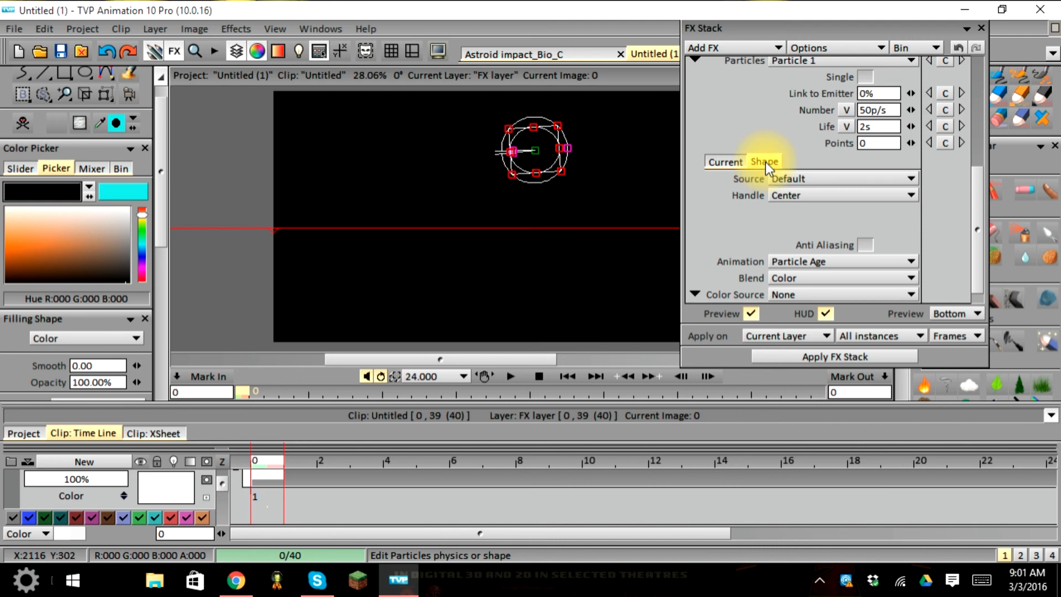
click(728, 161)
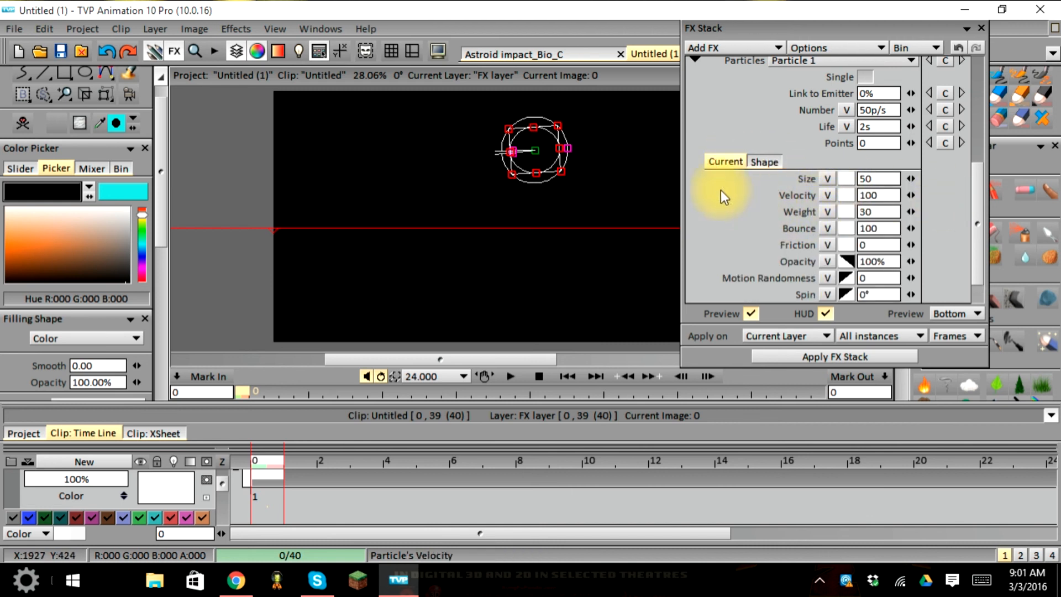
scroll(717, 188, down, 1)
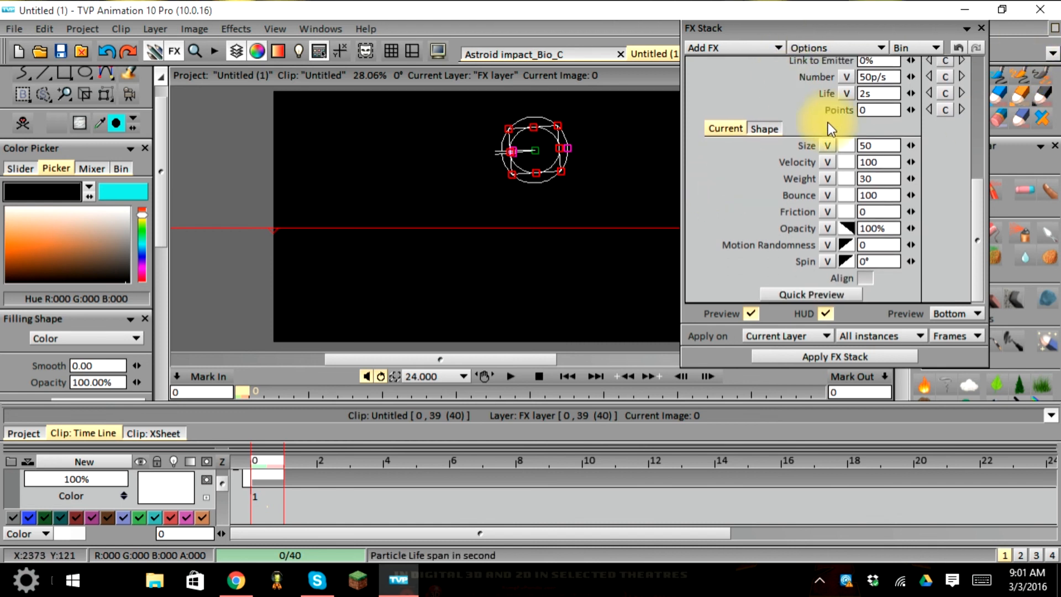
drag(973, 253, 969, 117)
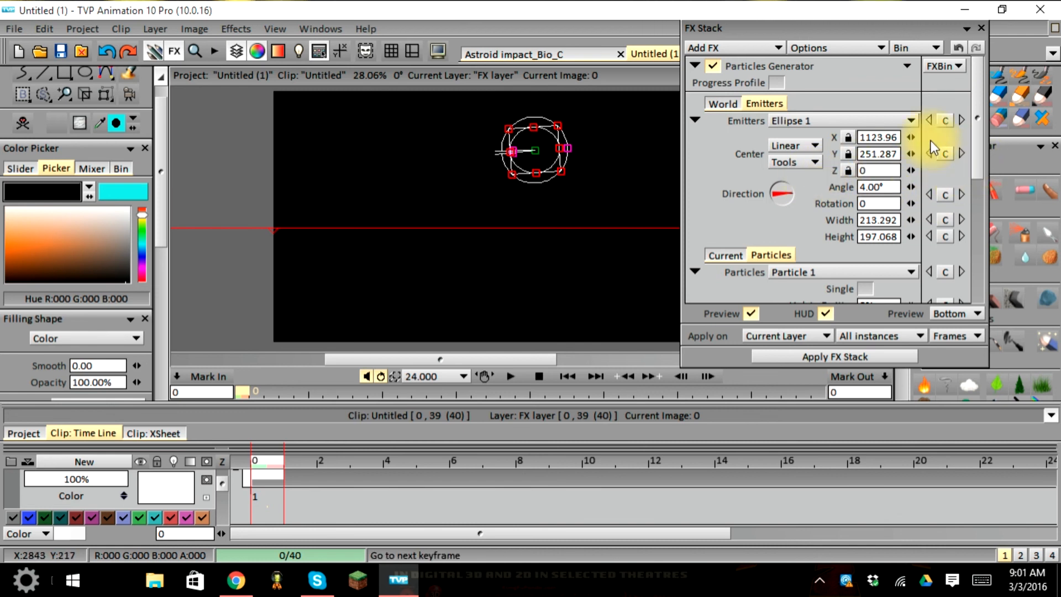
drag(971, 172, 980, 300)
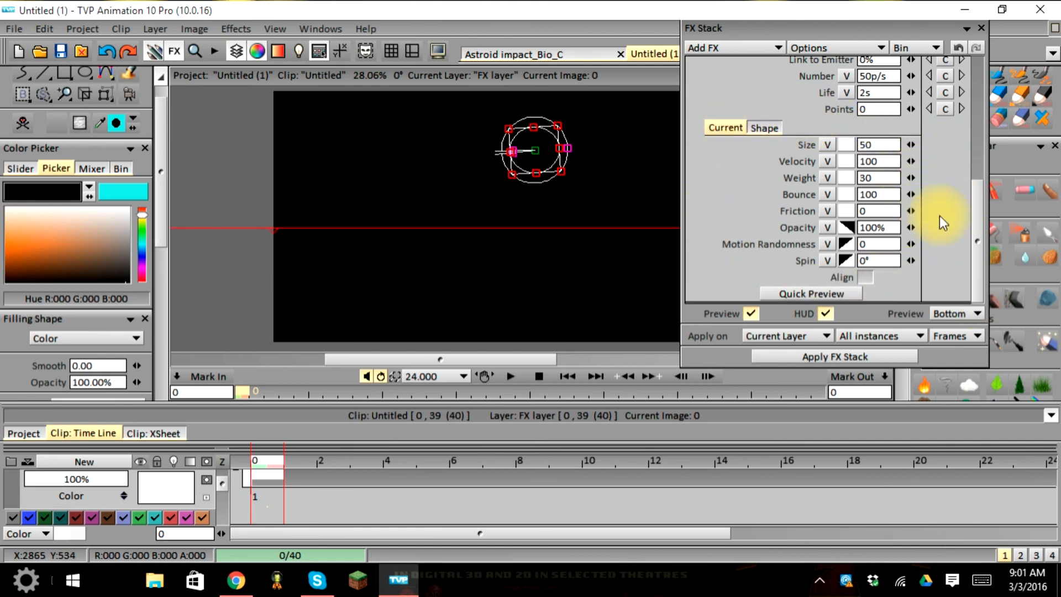
drag(975, 220, 976, 135)
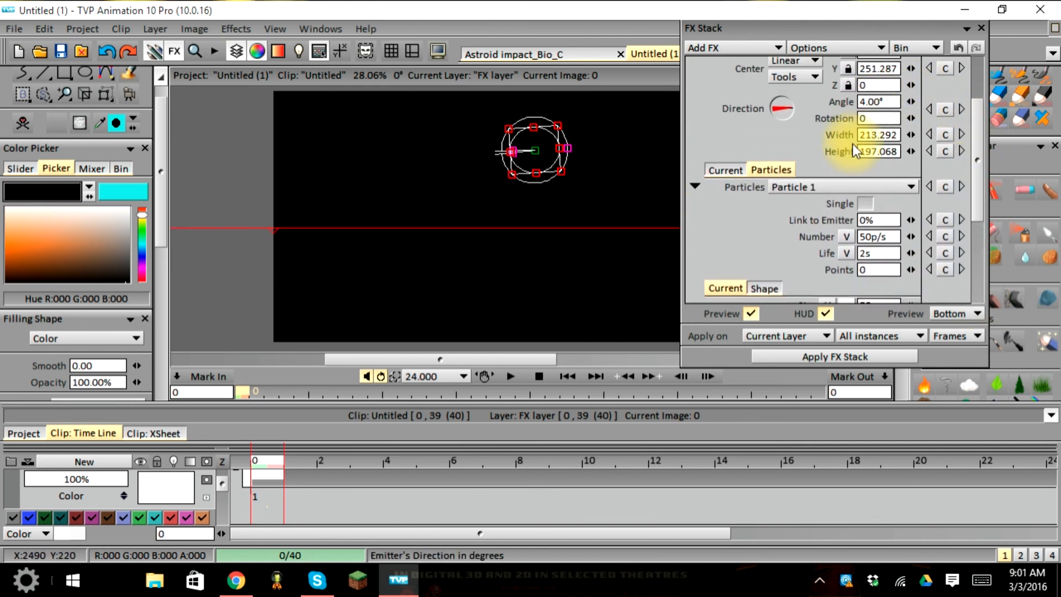
drag(975, 195, 976, 275)
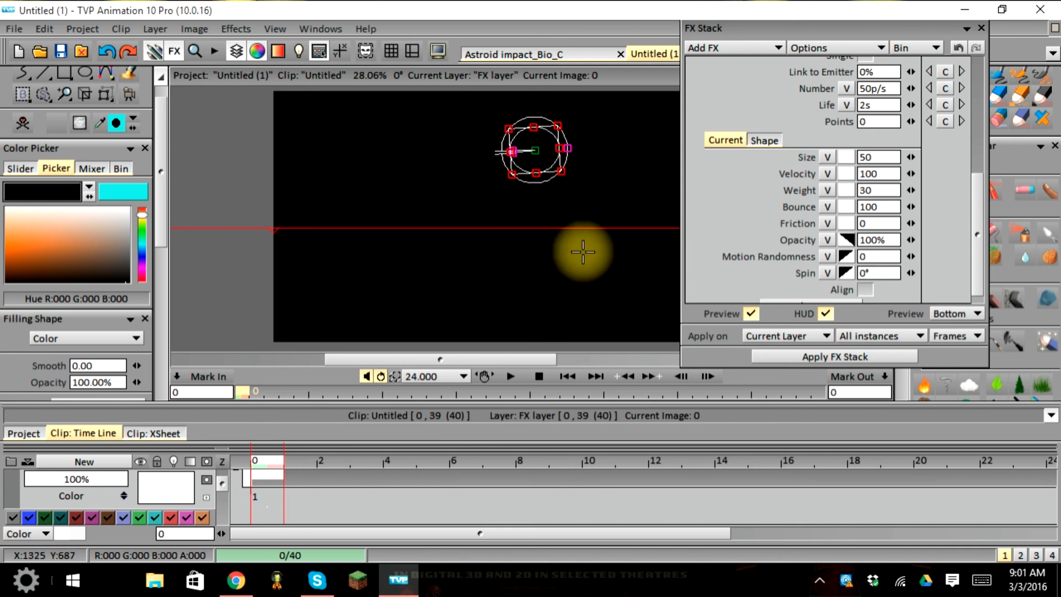
Compare the emitter's own Current settings with the particle's settings, from Size through Spin and Align.
scroll(743, 213, up, 1)
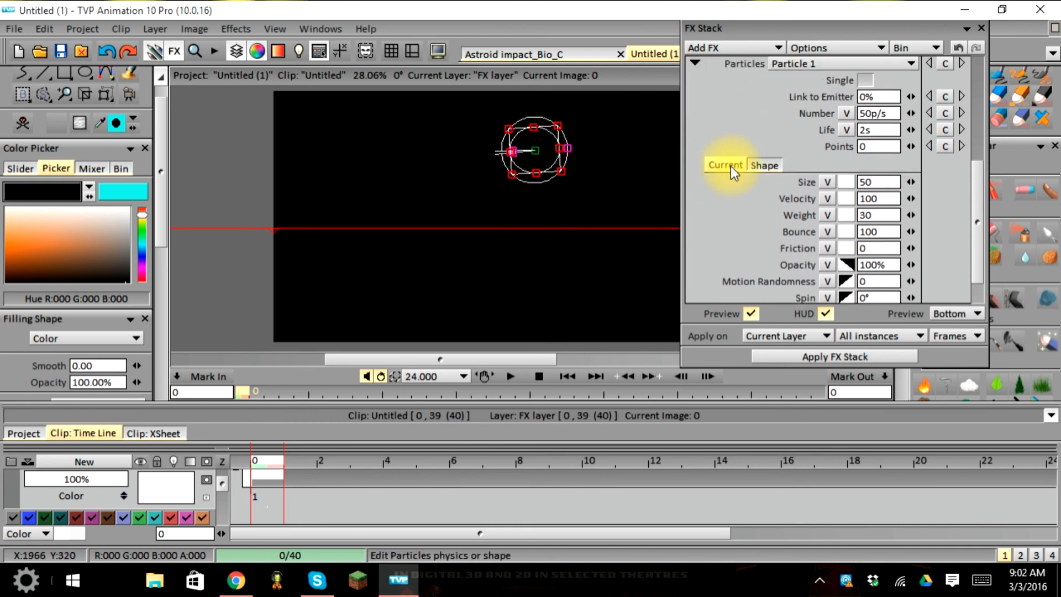
scroll(773, 155, down, 1)
scroll(803, 145, up, 3)
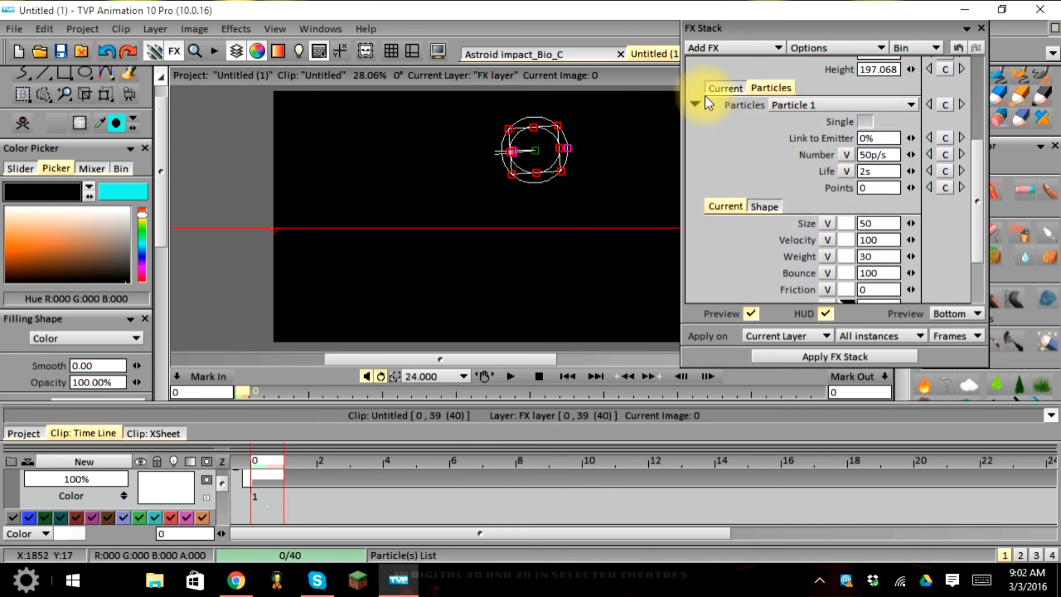
click(719, 81)
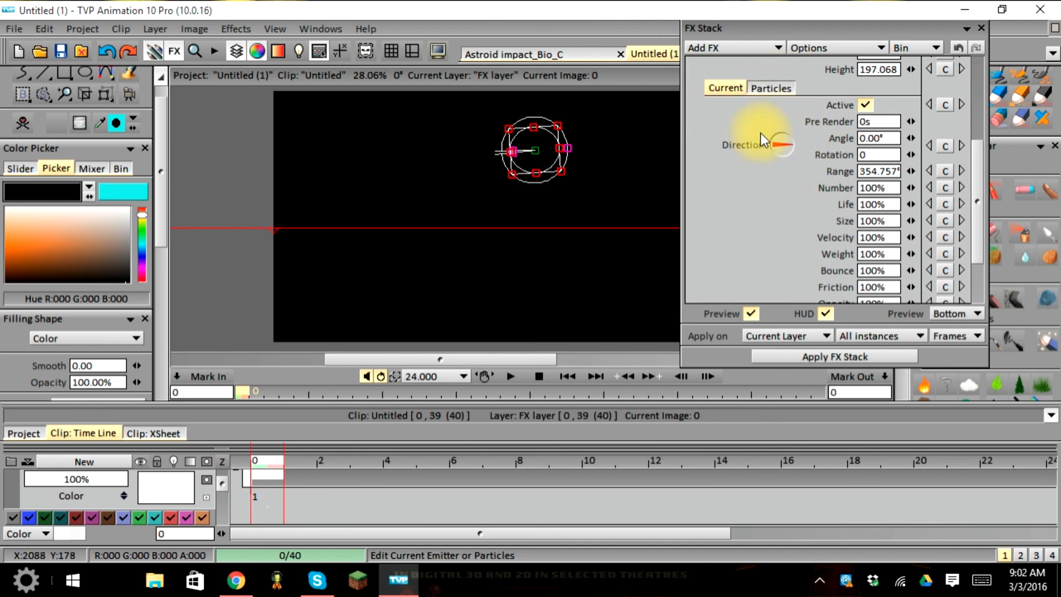
click(765, 87)
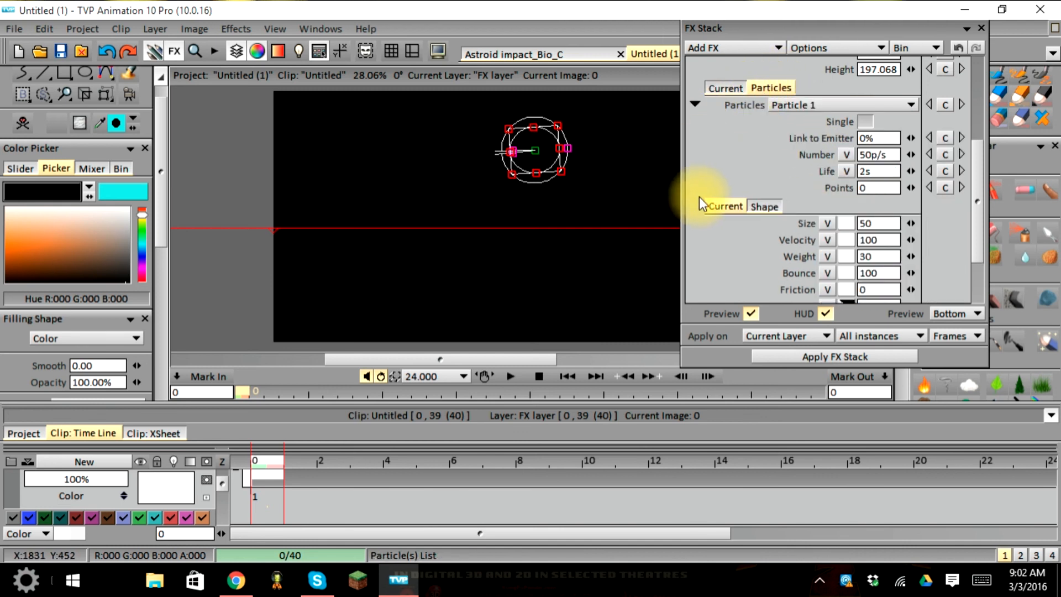
scroll(701, 193, down, 4)
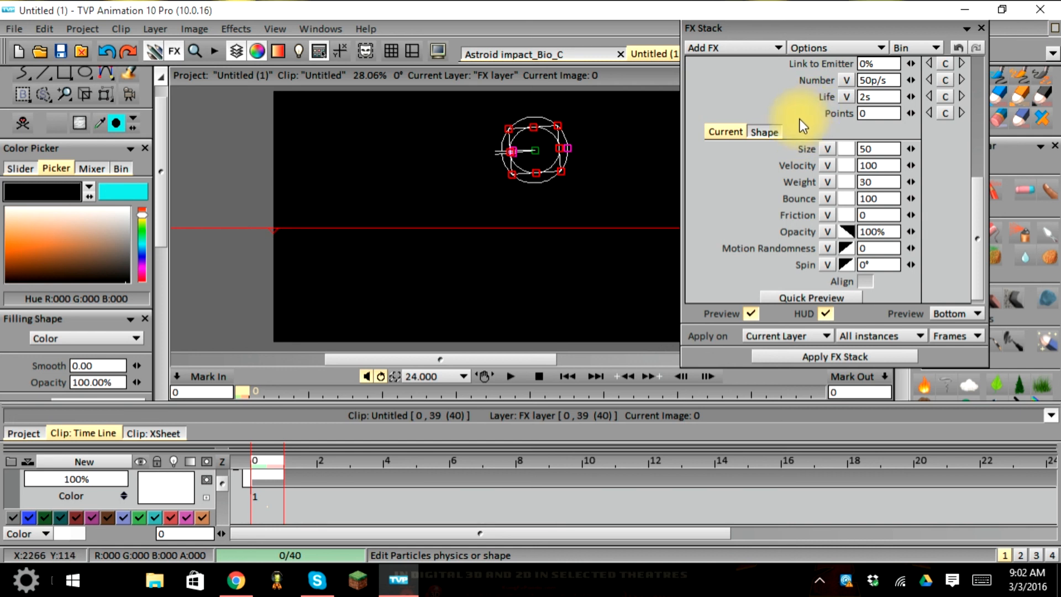
scroll(793, 128, down, 1)
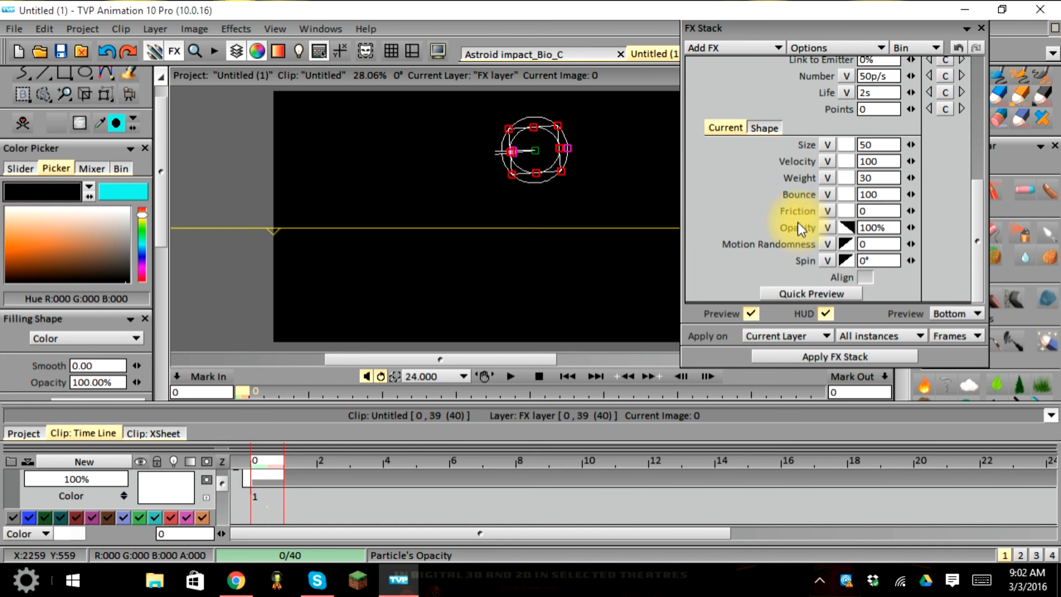
Reshape the particle's Opacity profile with a slightly lowered start, slightly raised end and two mid-height points about one quarter and three quarters along.
click(842, 227)
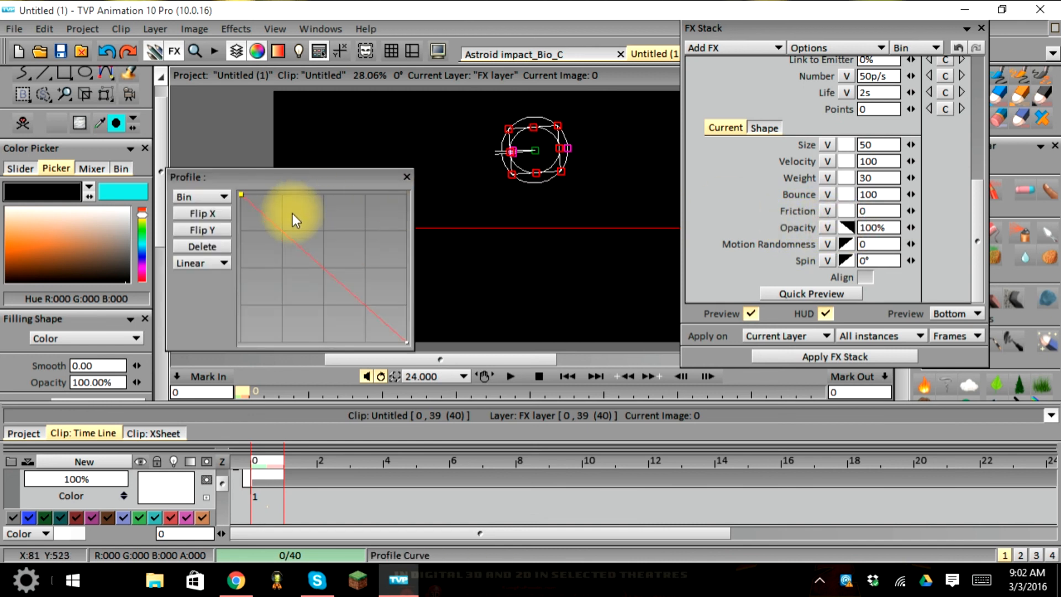
drag(240, 196, 240, 256)
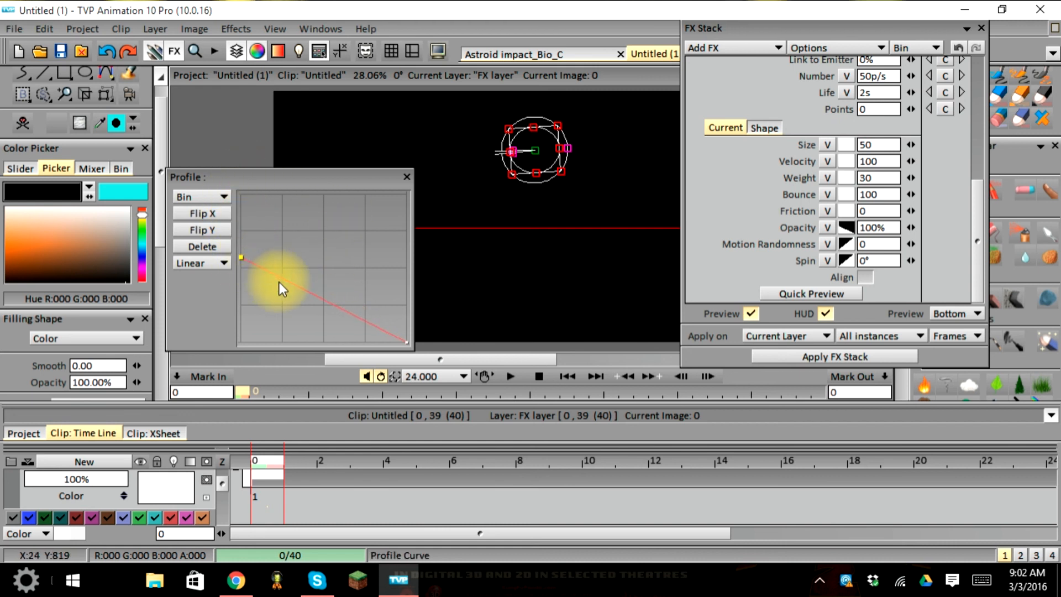
drag(240, 259, 240, 205)
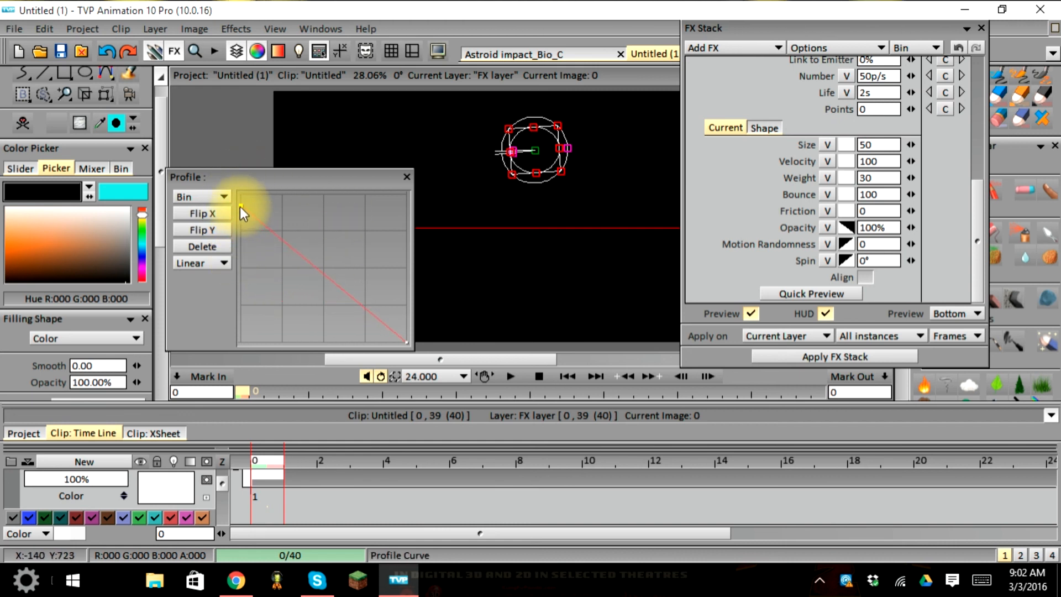
mouse_move(406, 338)
mouse_down()
mouse_move(409, 255)
mouse_move(406, 334)
mouse_up()
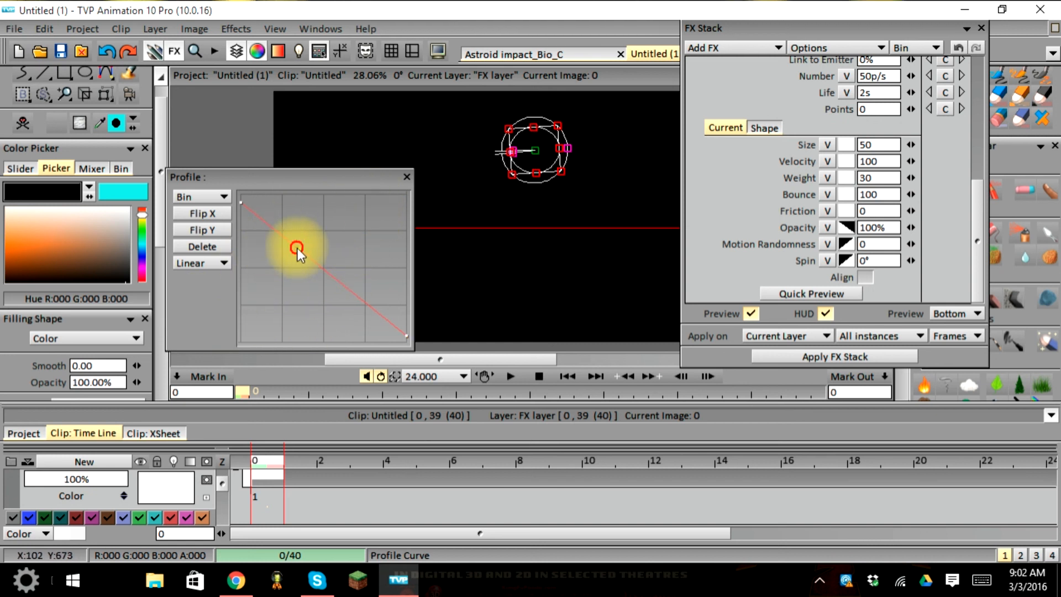
drag(296, 247, 286, 279)
drag(350, 308, 361, 272)
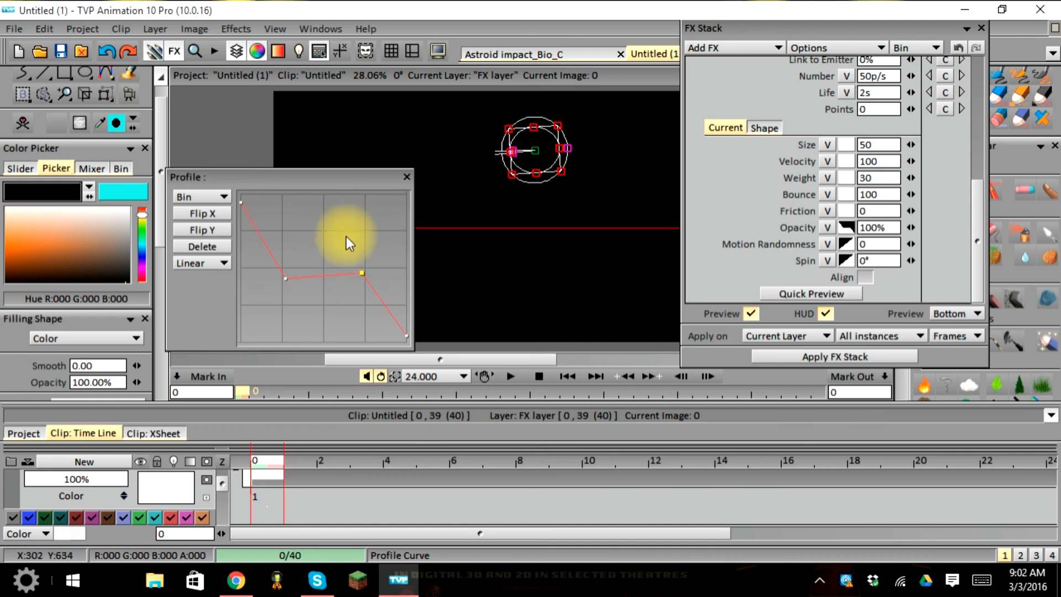
click(405, 177)
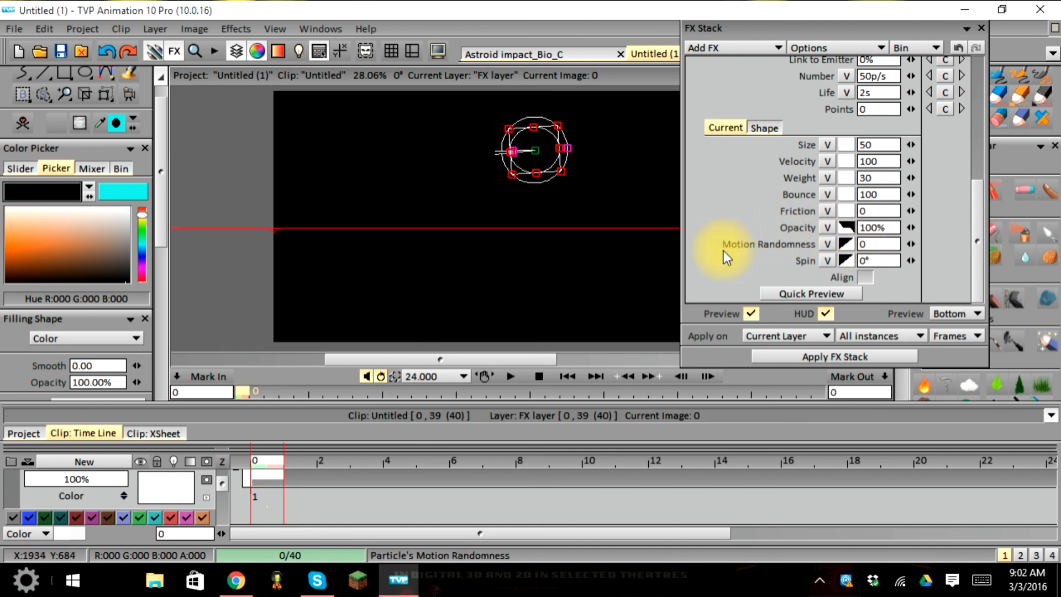
Inspect the profile curves of the particle's Motion Randomness and Spin.
click(845, 244)
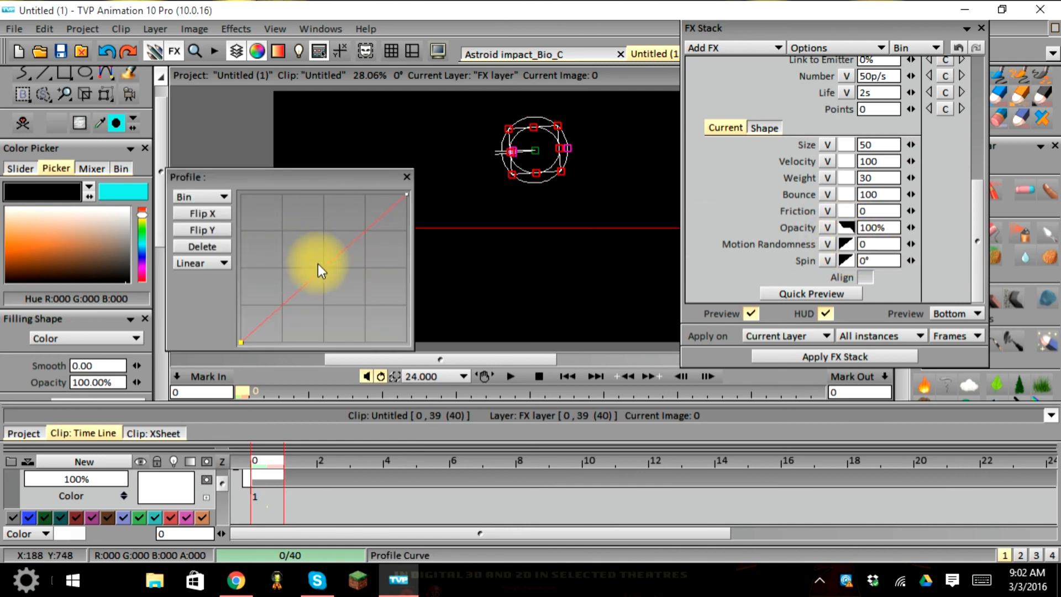
click(407, 177)
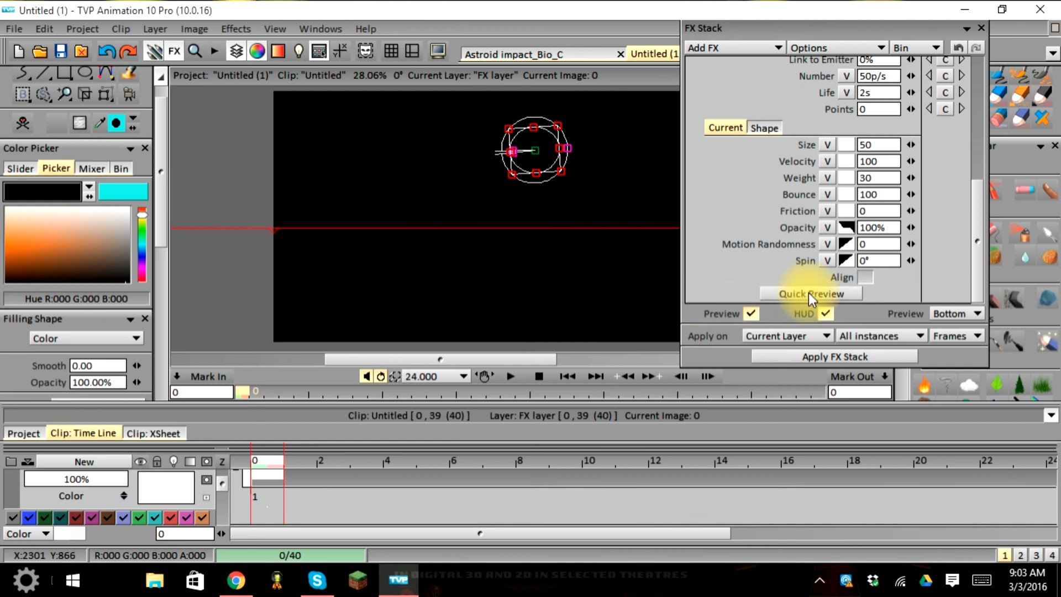
click(841, 261)
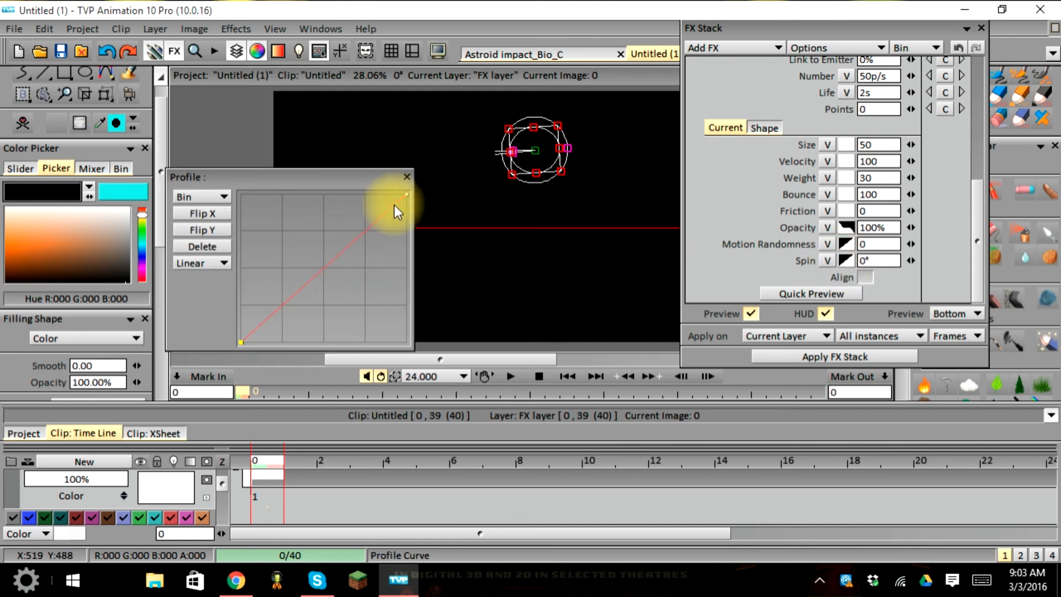
click(378, 217)
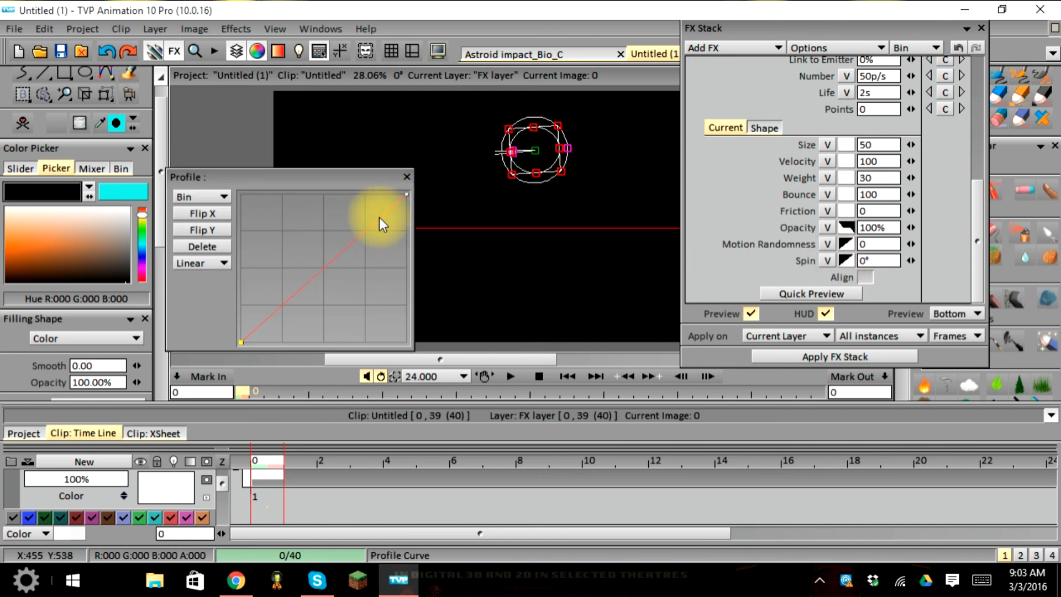
Reshape the particle's Spin profile with two points about a third along and one mid-height point near the end, and run a quick preview.
click(292, 296)
click(333, 262)
drag(333, 261, 304, 246)
drag(380, 219, 380, 256)
drag(293, 295, 299, 289)
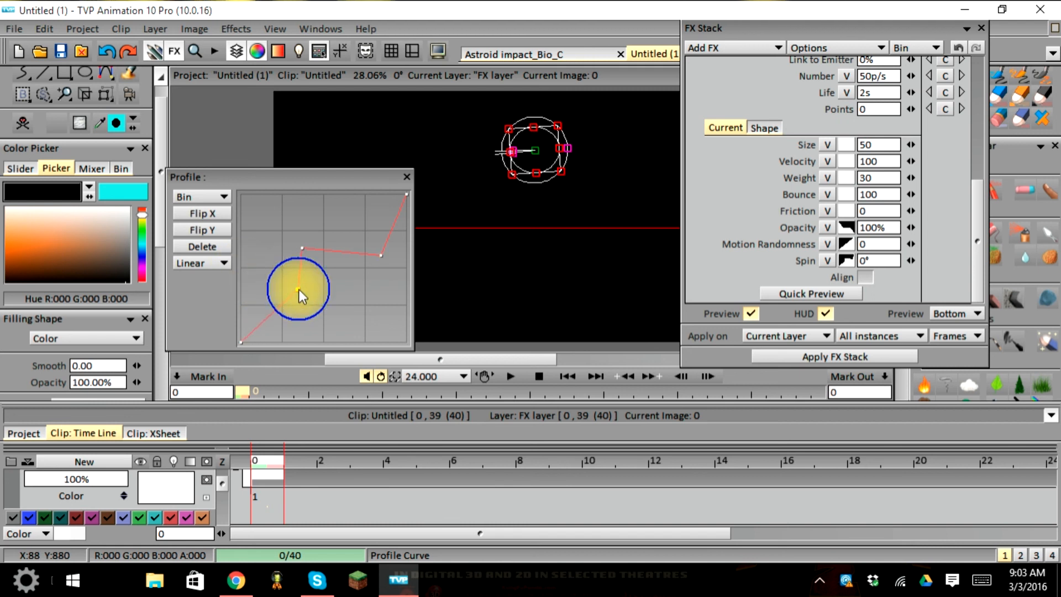
click(408, 176)
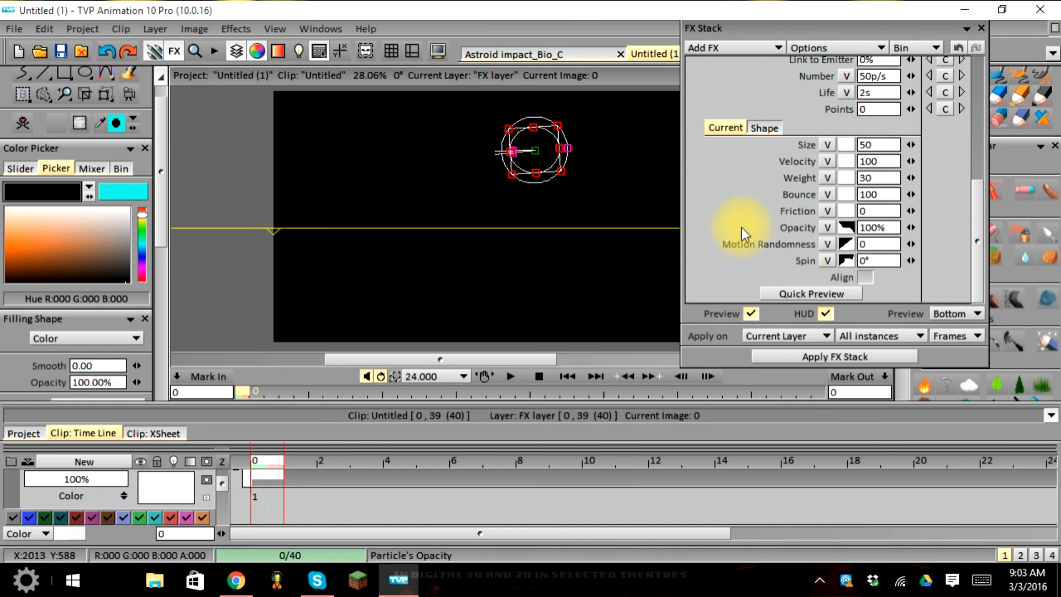
click(776, 293)
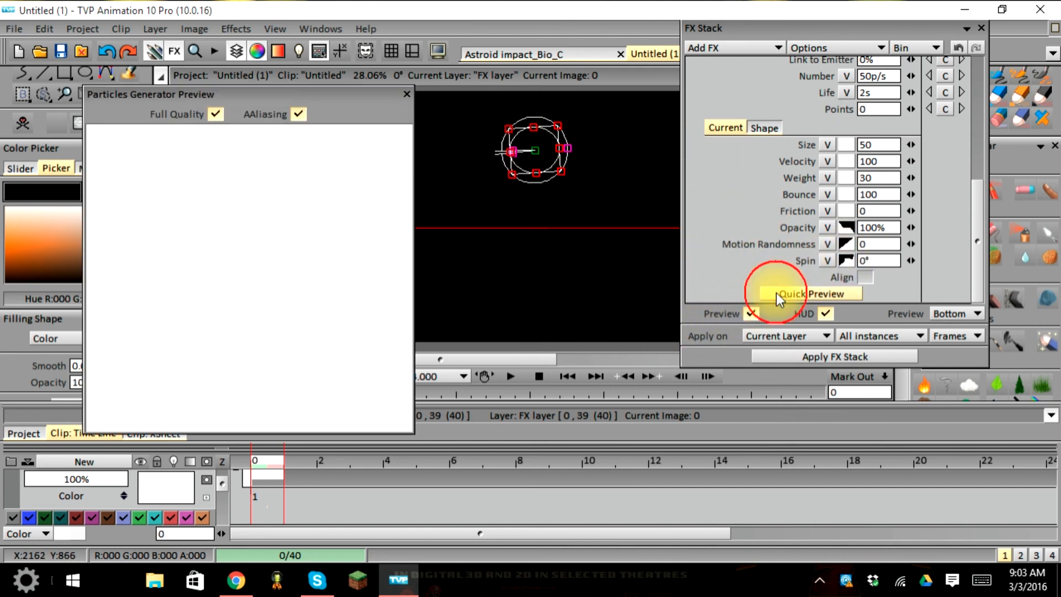
click(404, 92)
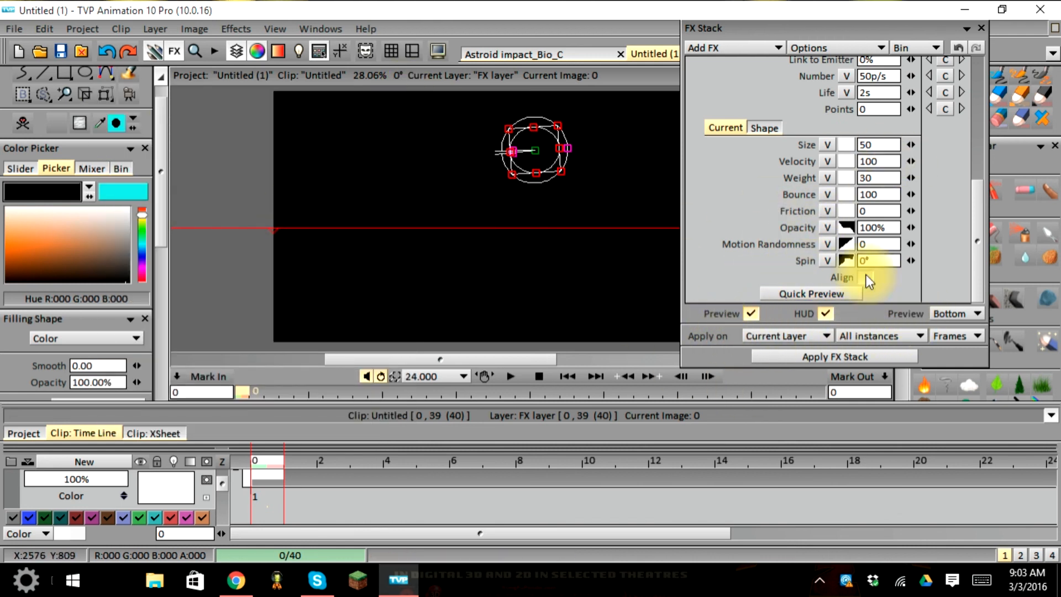
Load the snow preset from the nature category of the particle effect's presets.
scroll(813, 230, up, 5)
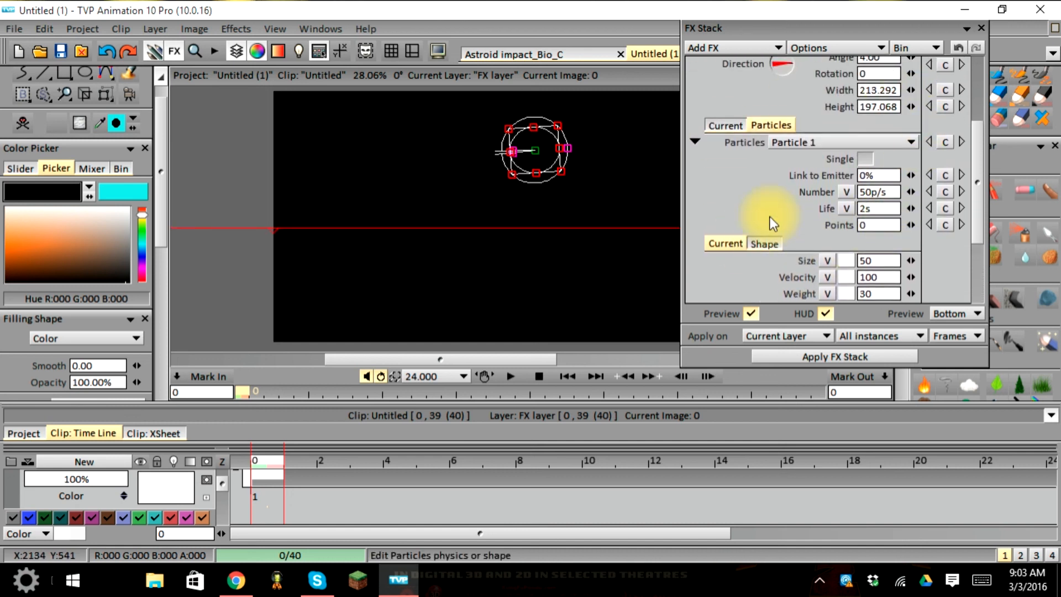
scroll(757, 231, up, 5)
scroll(768, 229, up, 2)
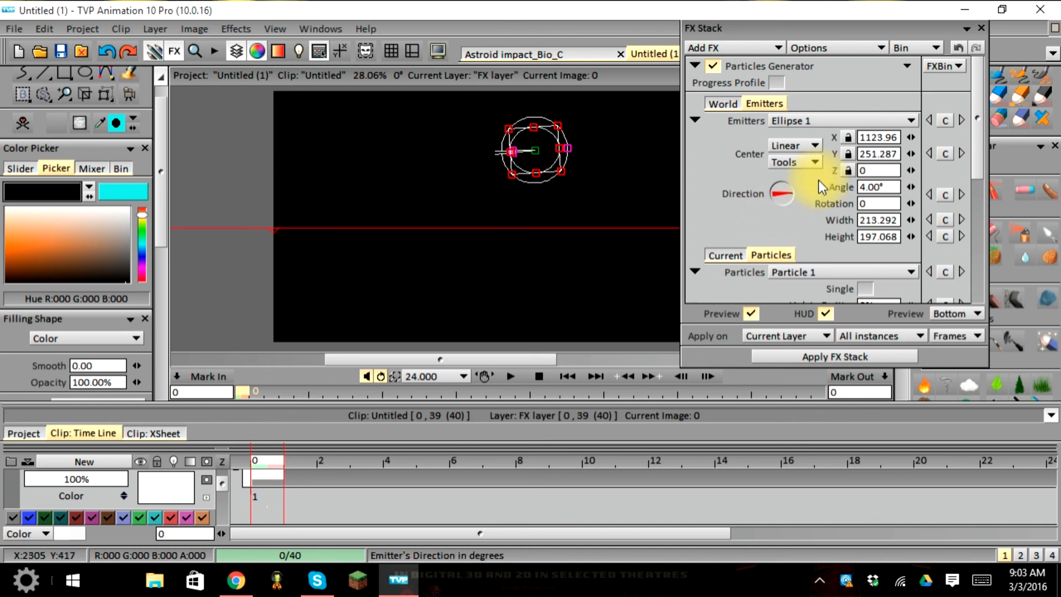
click(952, 64)
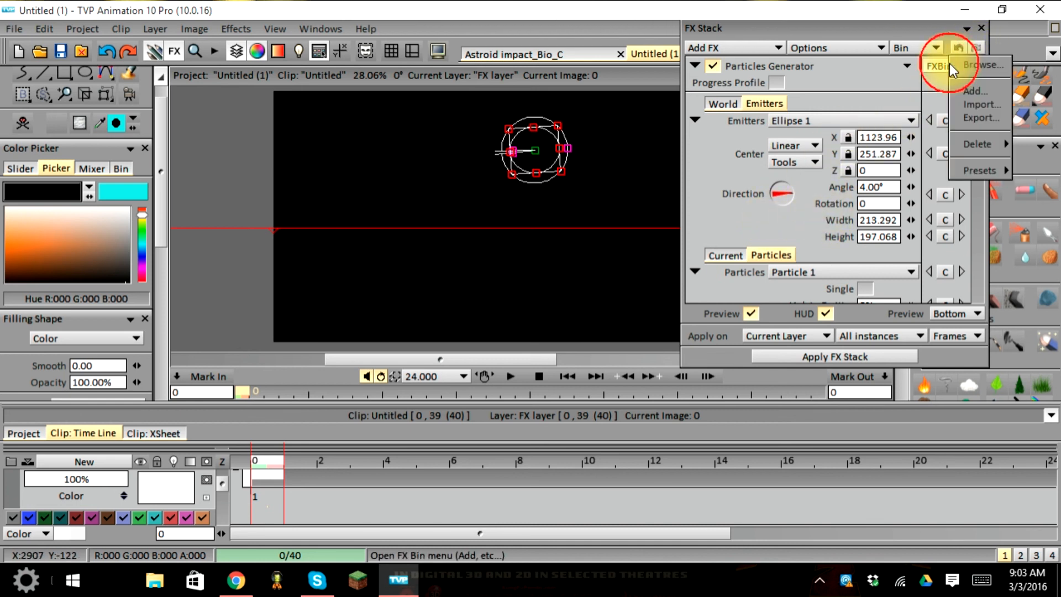
mouse_move(967, 171)
mouse_move(910, 182)
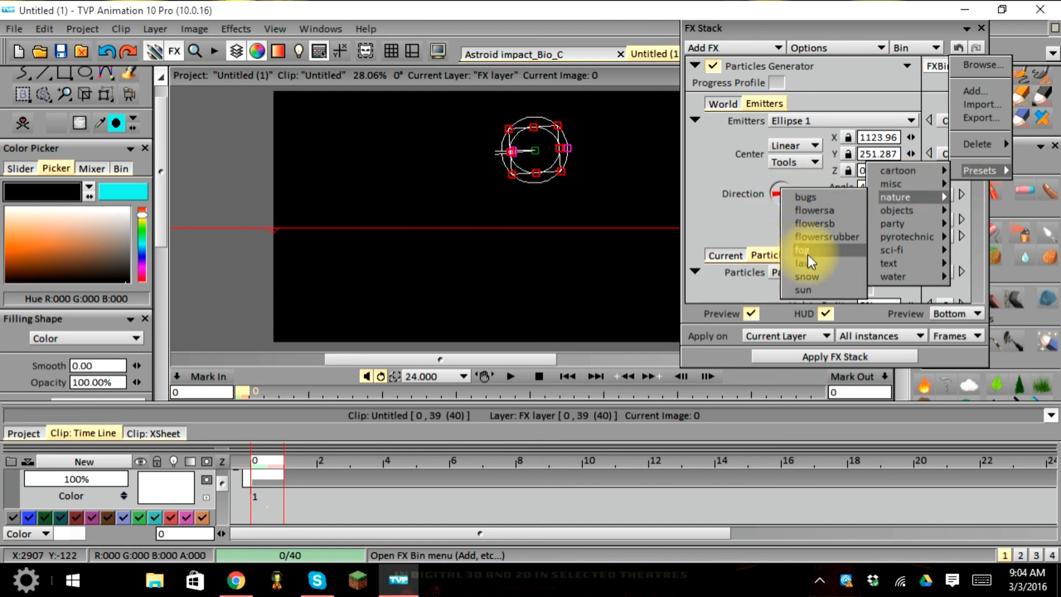
click(817, 276)
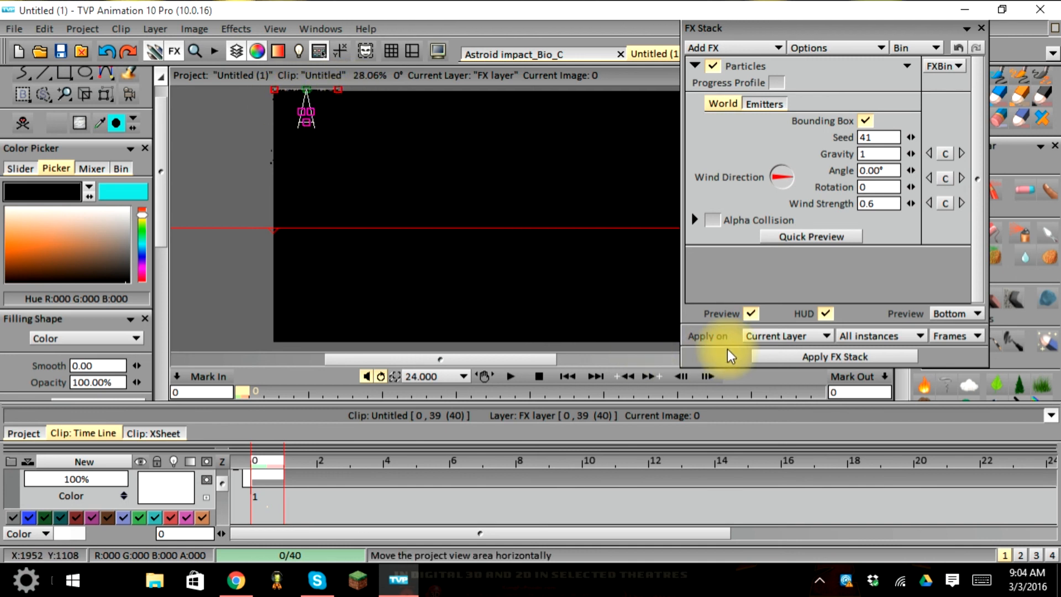
Play back the snow animation and review the Snow emitter's Current settings.
click(509, 376)
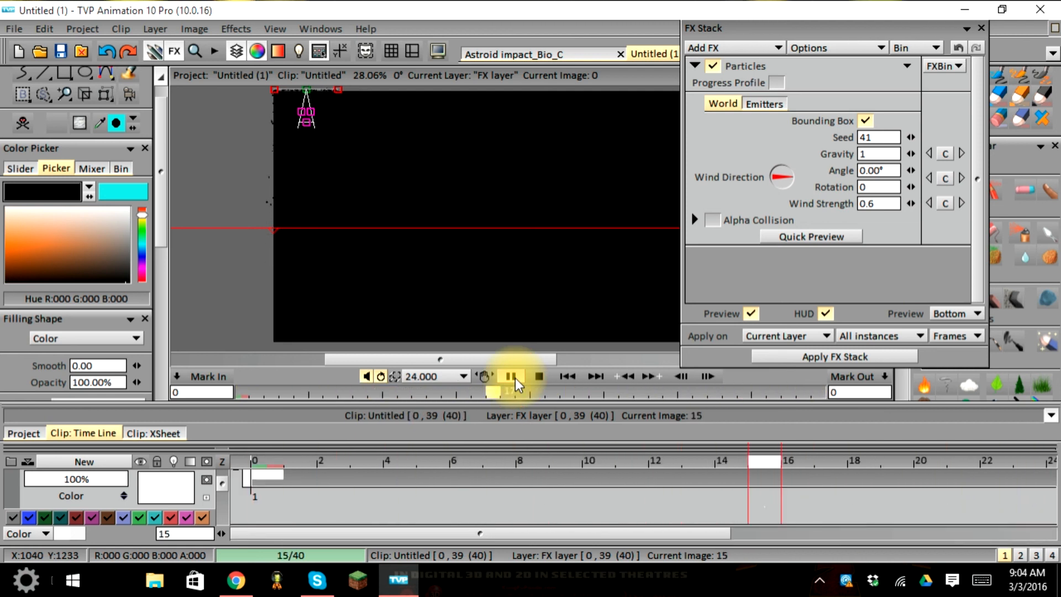
click(515, 377)
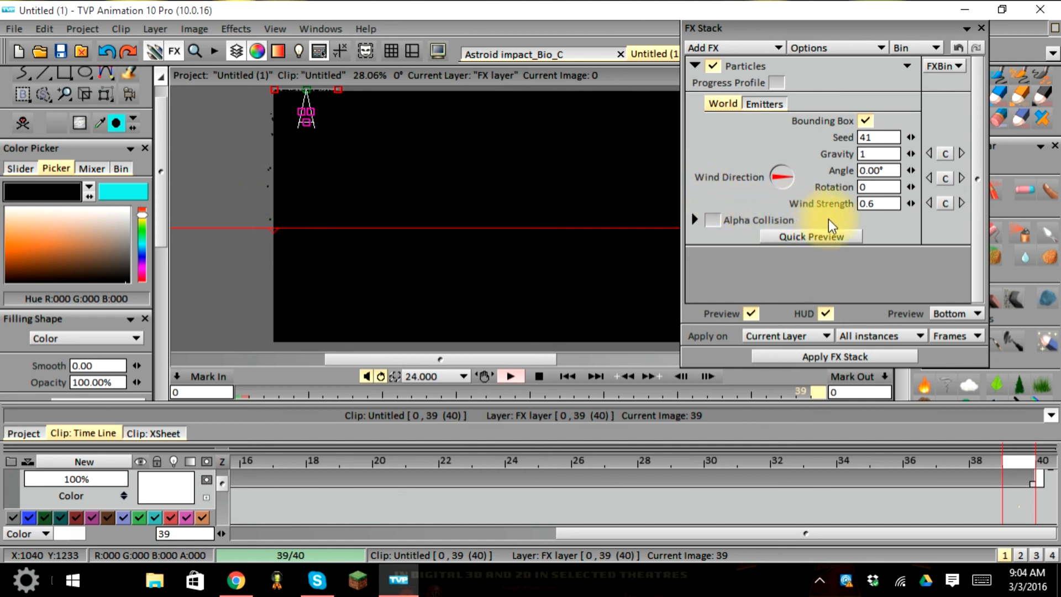
click(759, 105)
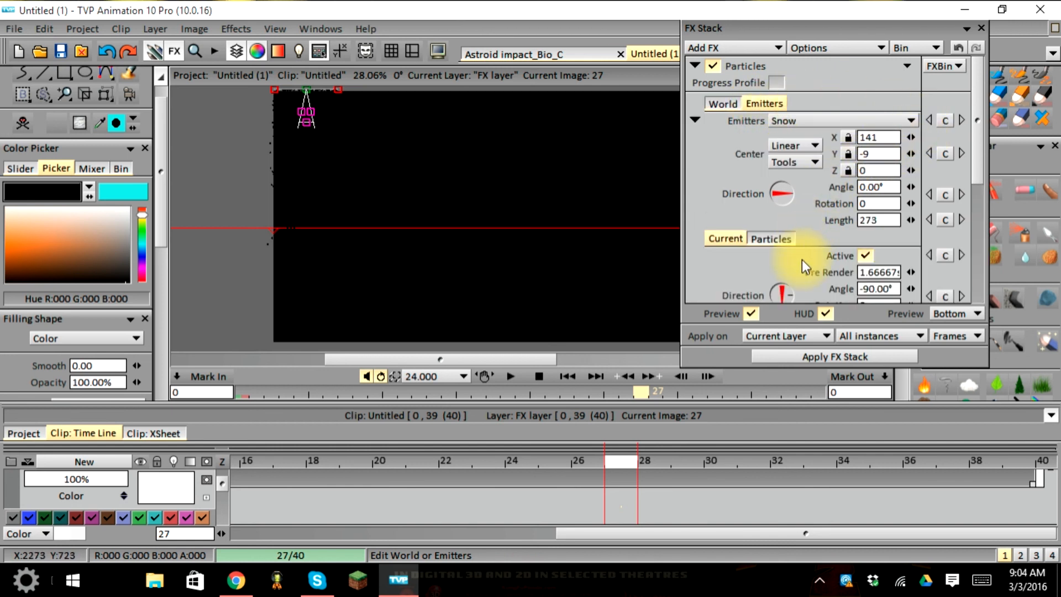
scroll(801, 260, down, 4)
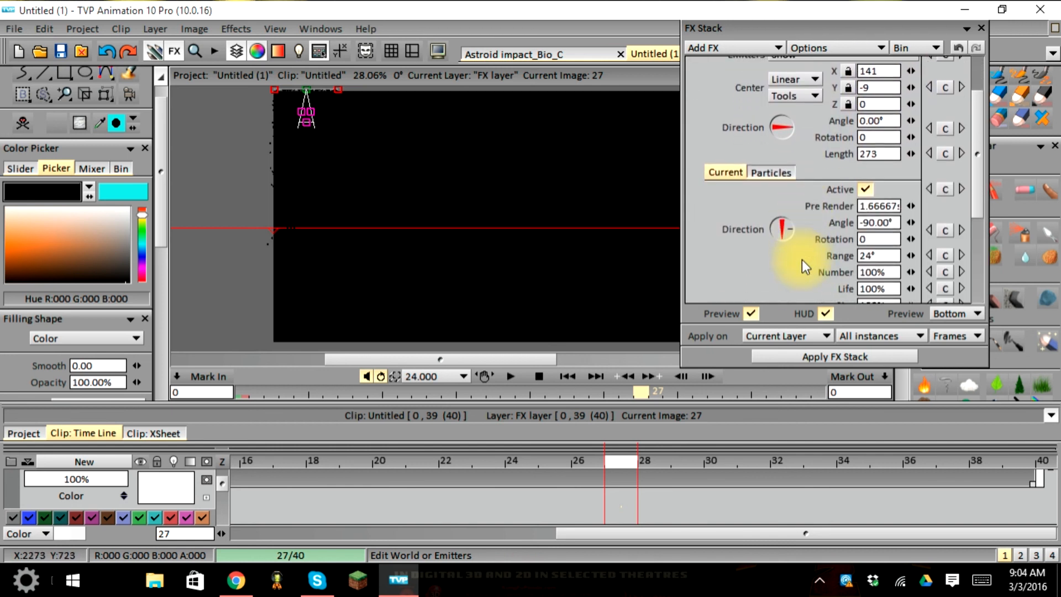
scroll(801, 260, down, 4)
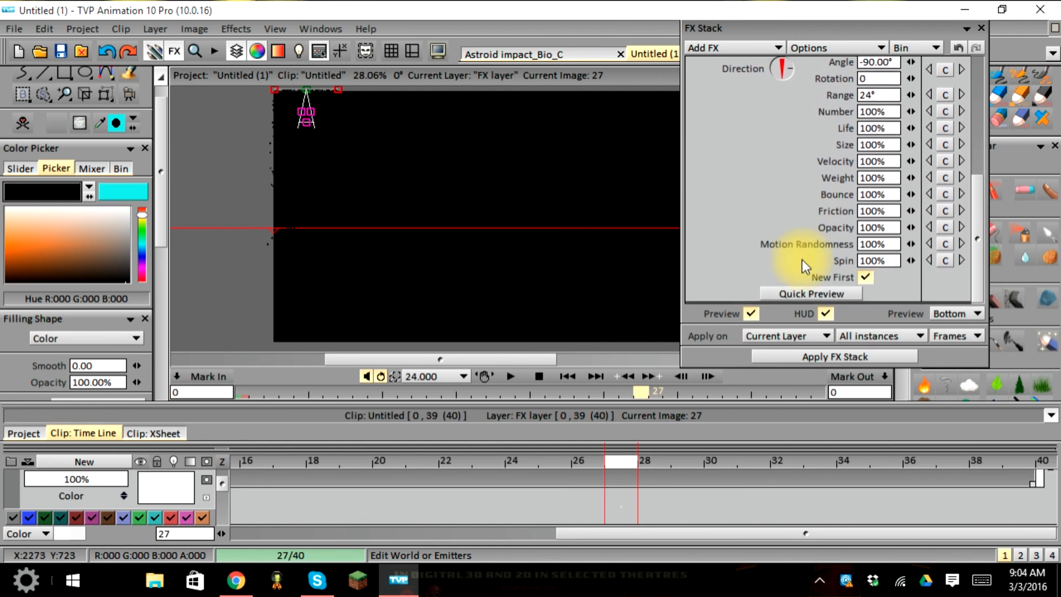
scroll(801, 260, up, 2)
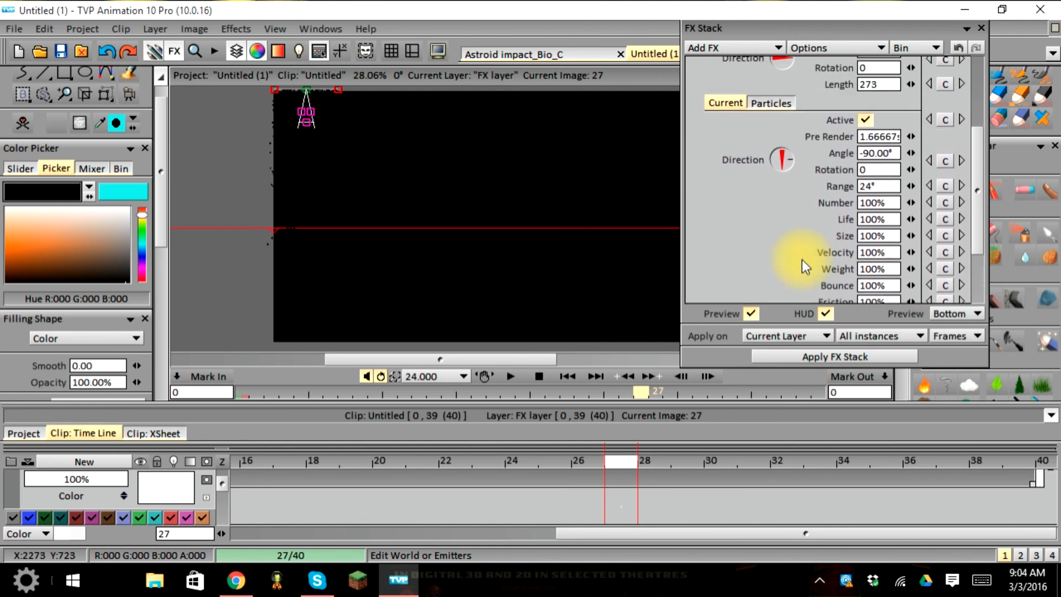
Set the Size of the Snow emitter's Flocs particle to 48.
click(771, 103)
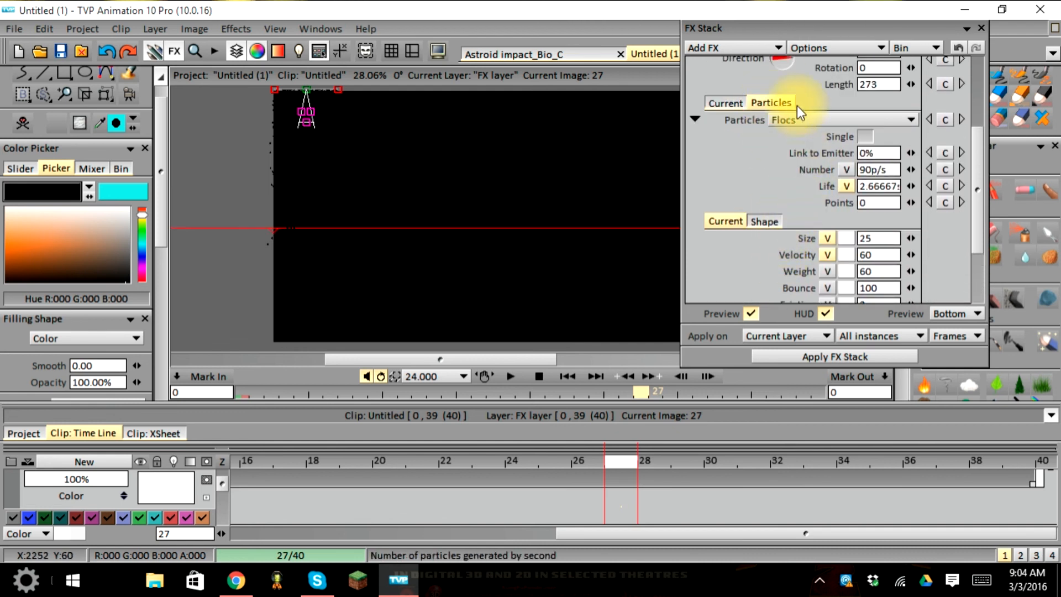
click(797, 121)
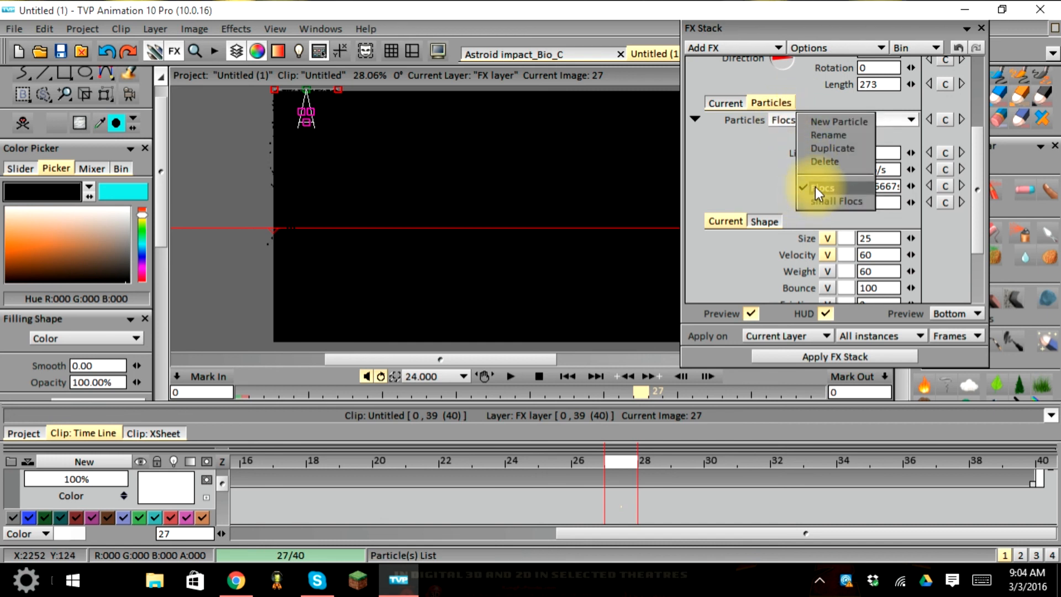
click(752, 181)
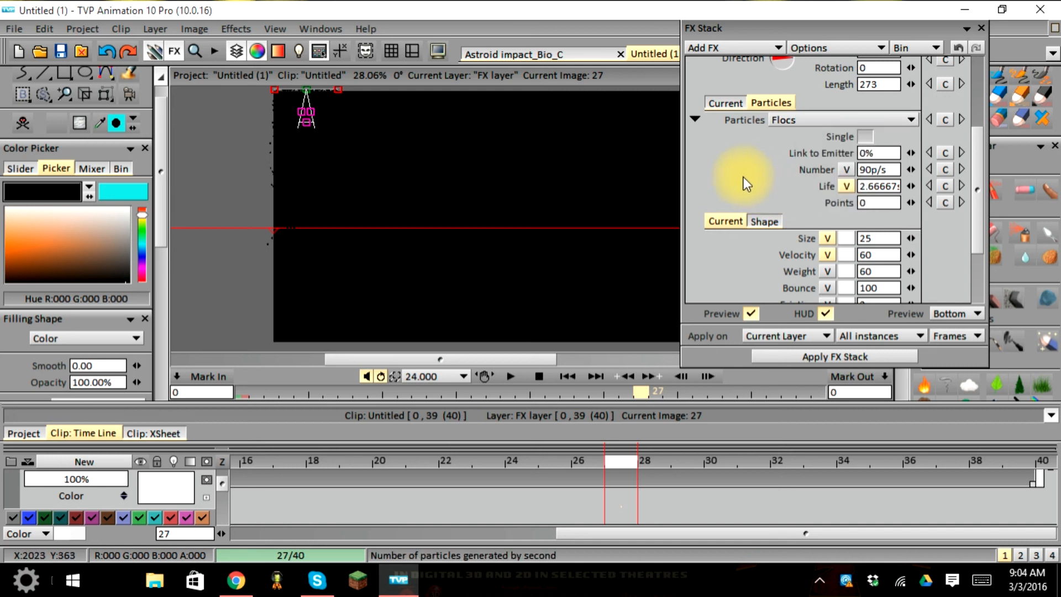
scroll(771, 180, down, 1)
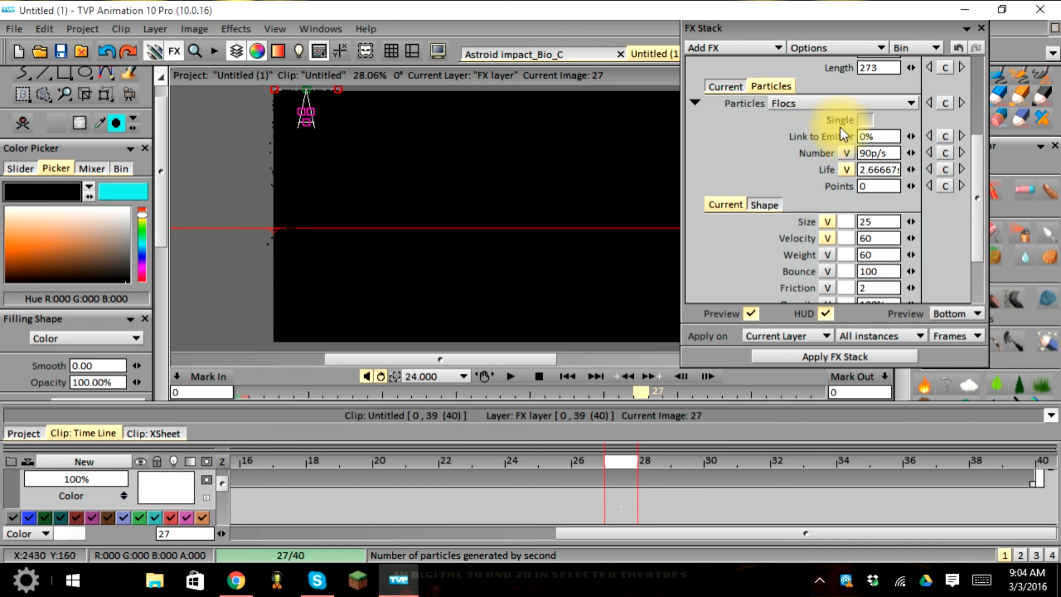
scroll(811, 174, down, 4)
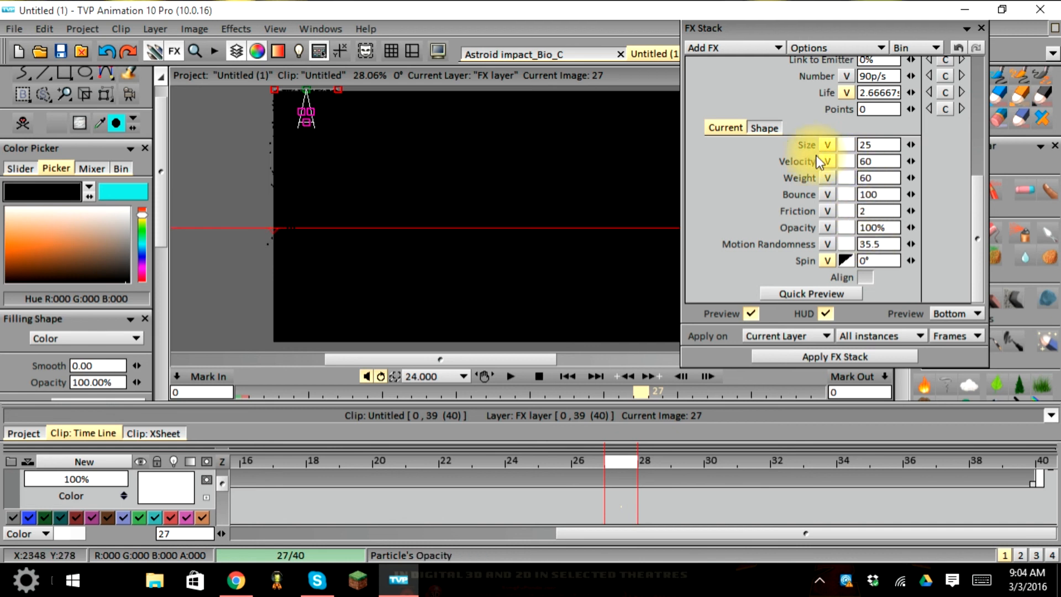
drag(911, 145, 923, 145)
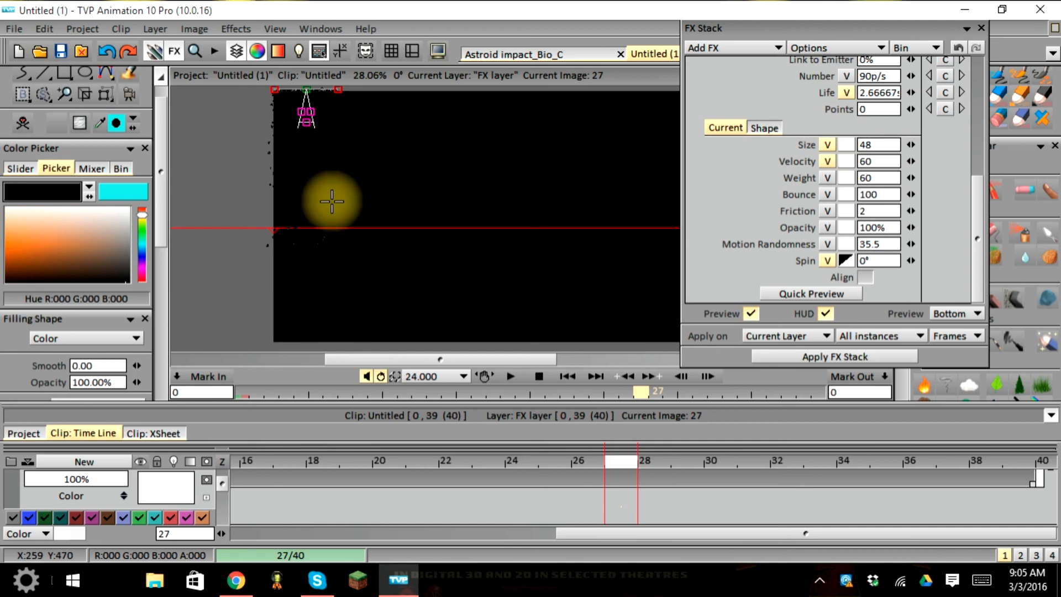
Choose From File as the Flocs particle's shape source and open the source file browser.
click(768, 127)
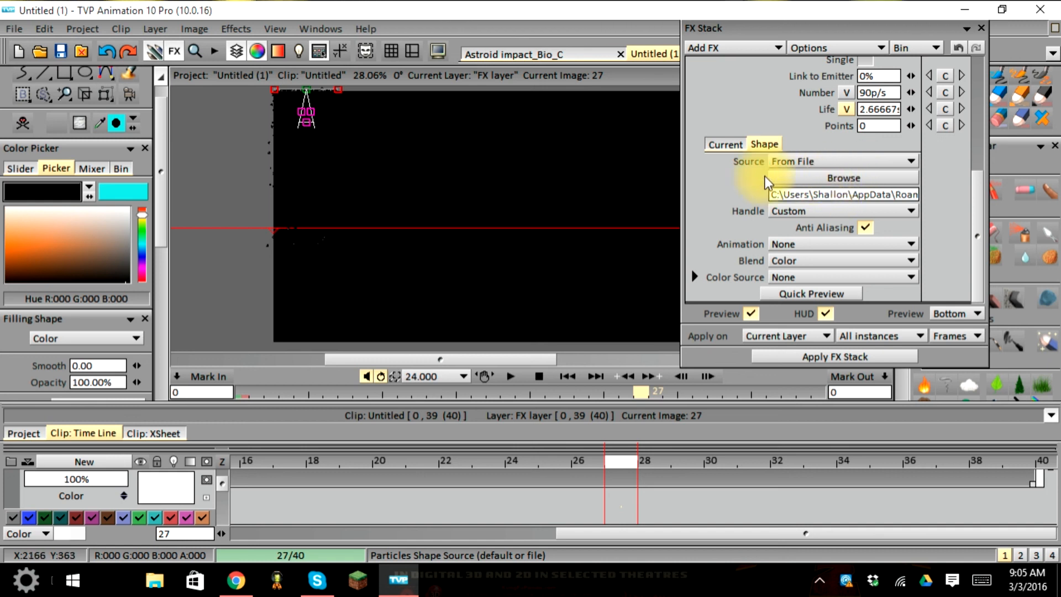
click(794, 162)
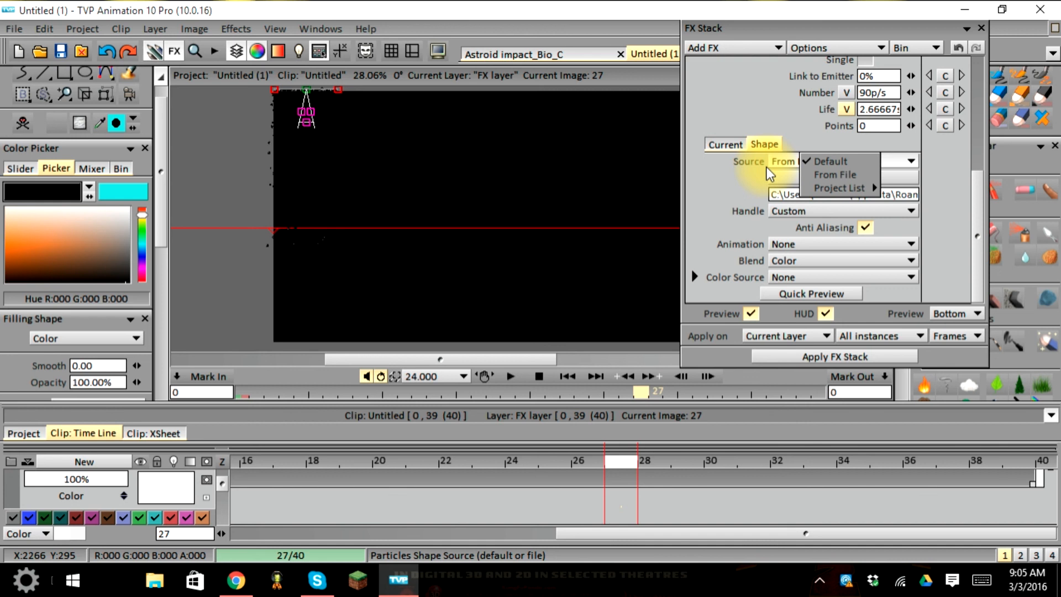
click(823, 175)
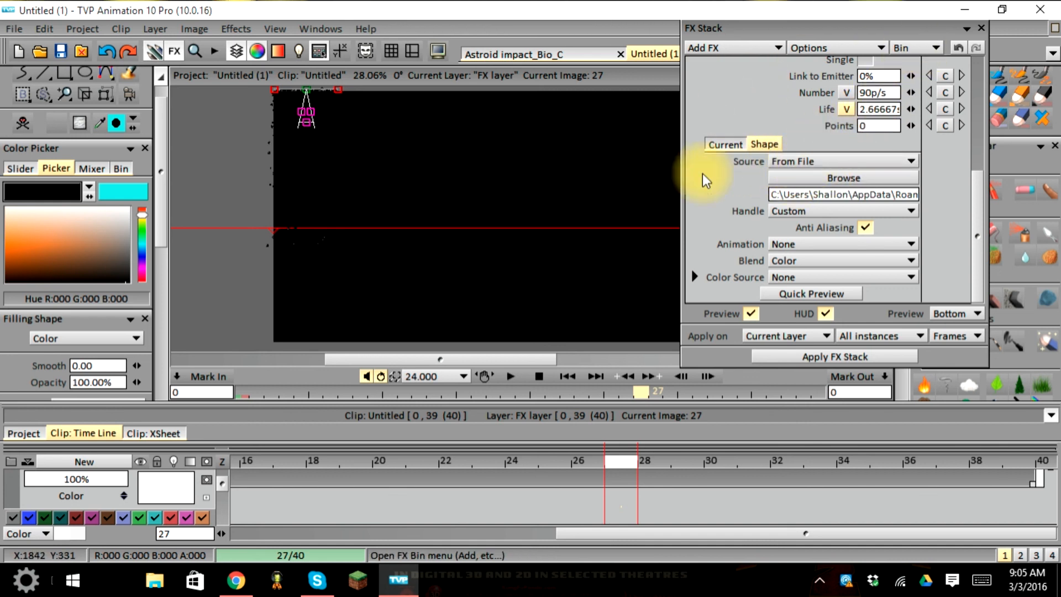
click(790, 178)
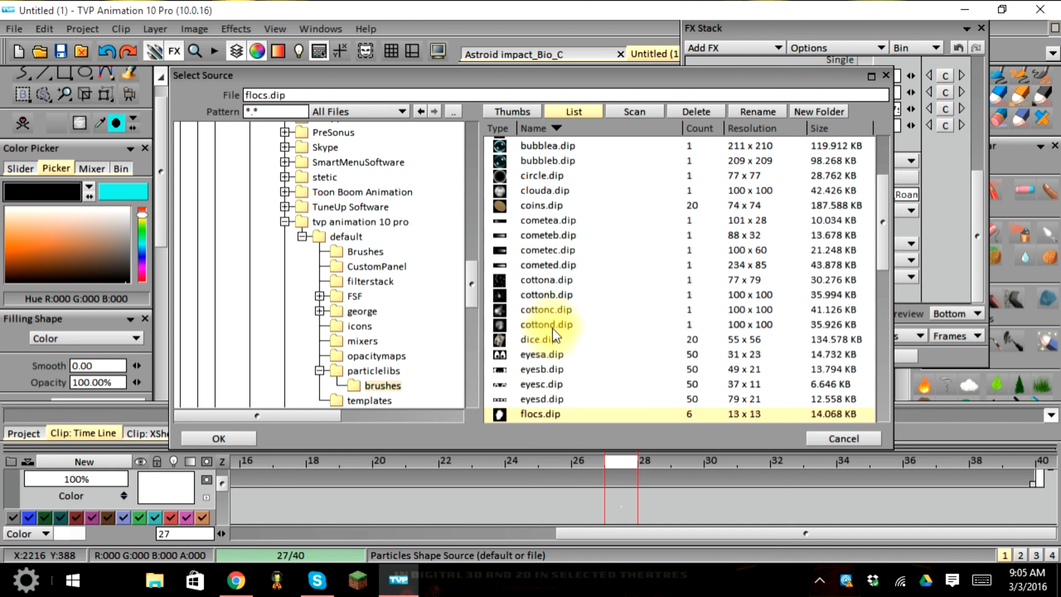
Look through the supplied particle brush files and accept flocs.dip as the shape source.
scroll(546, 349, up, 5)
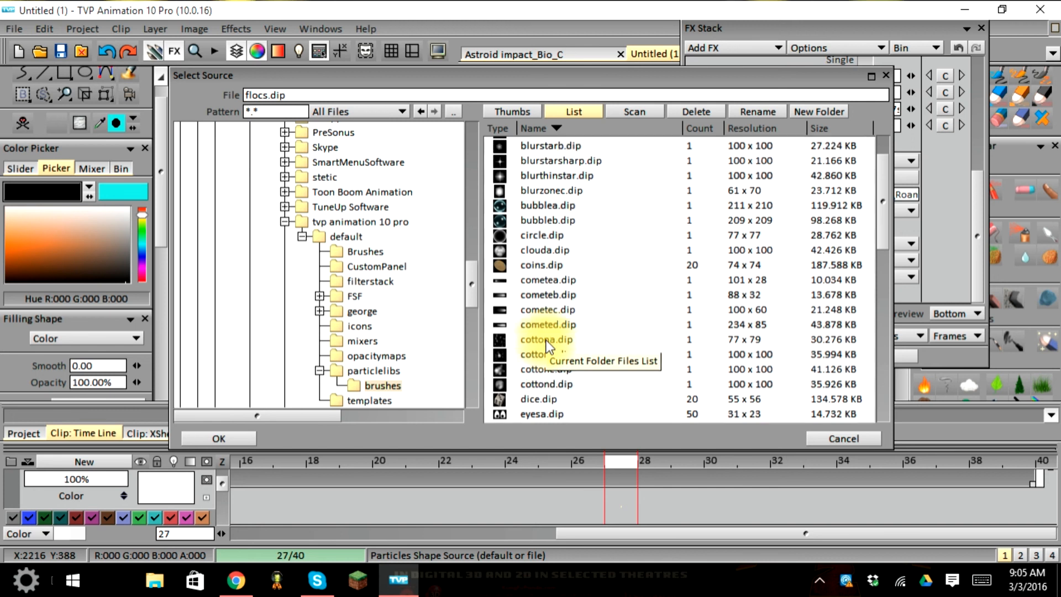
scroll(583, 312, up, 1)
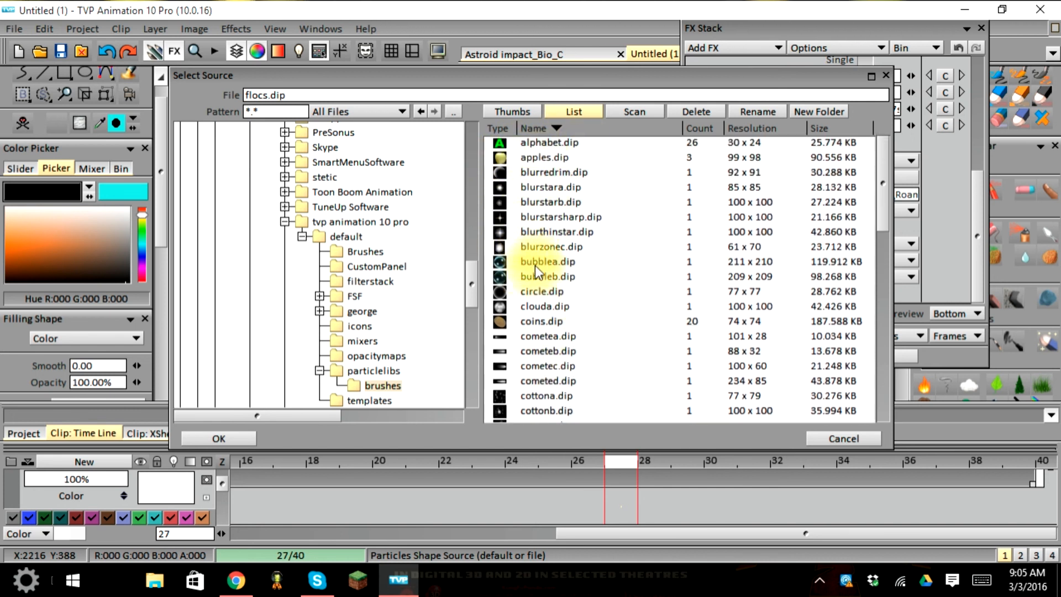
scroll(534, 267, down, 4)
scroll(535, 267, down, 3)
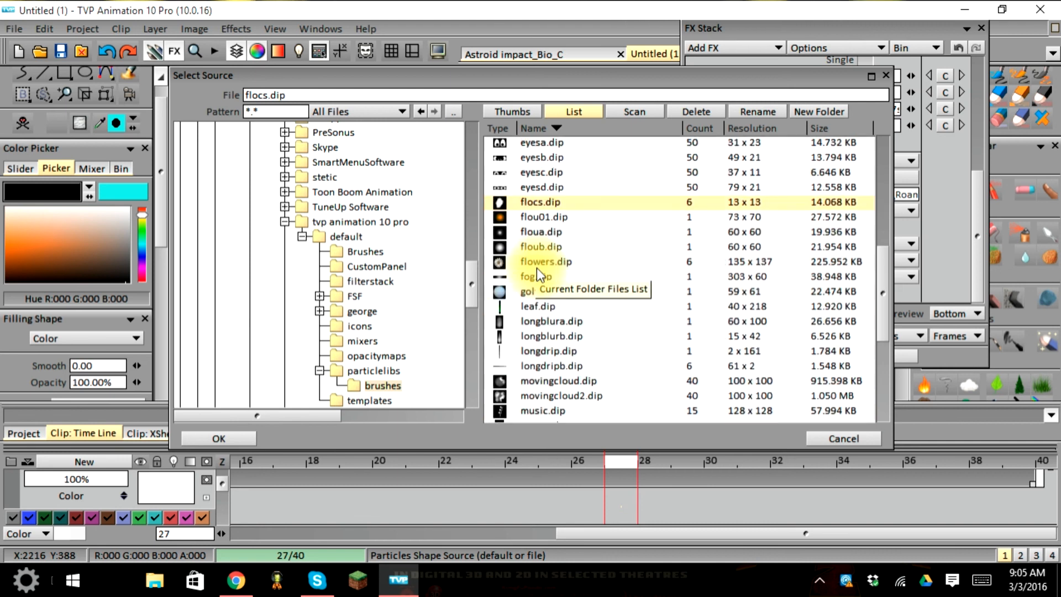
scroll(536, 268, down, 2)
scroll(536, 266, down, 2)
scroll(536, 267, down, 2)
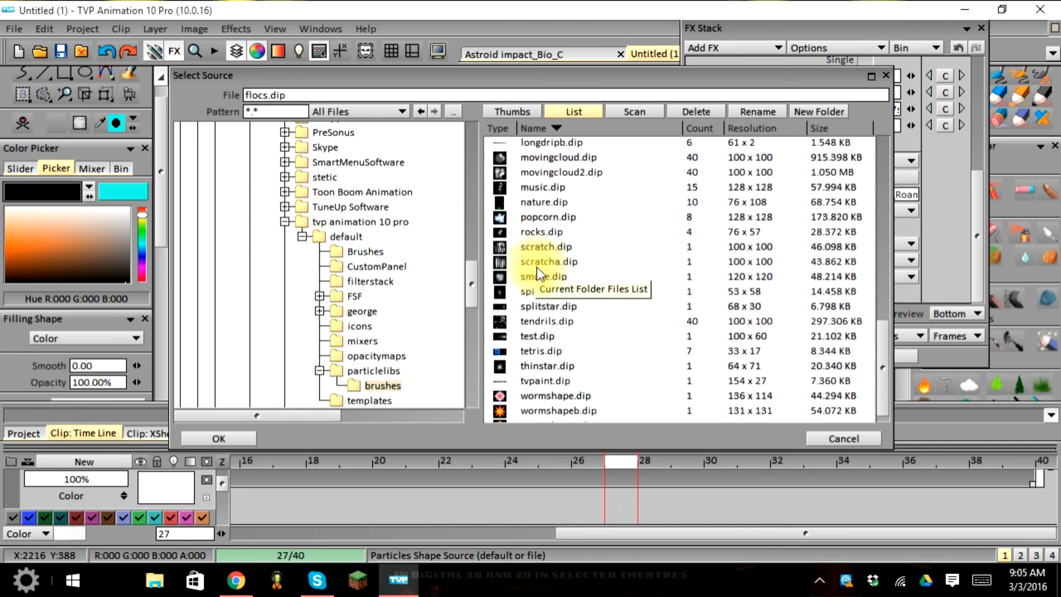
scroll(535, 266, up, 4)
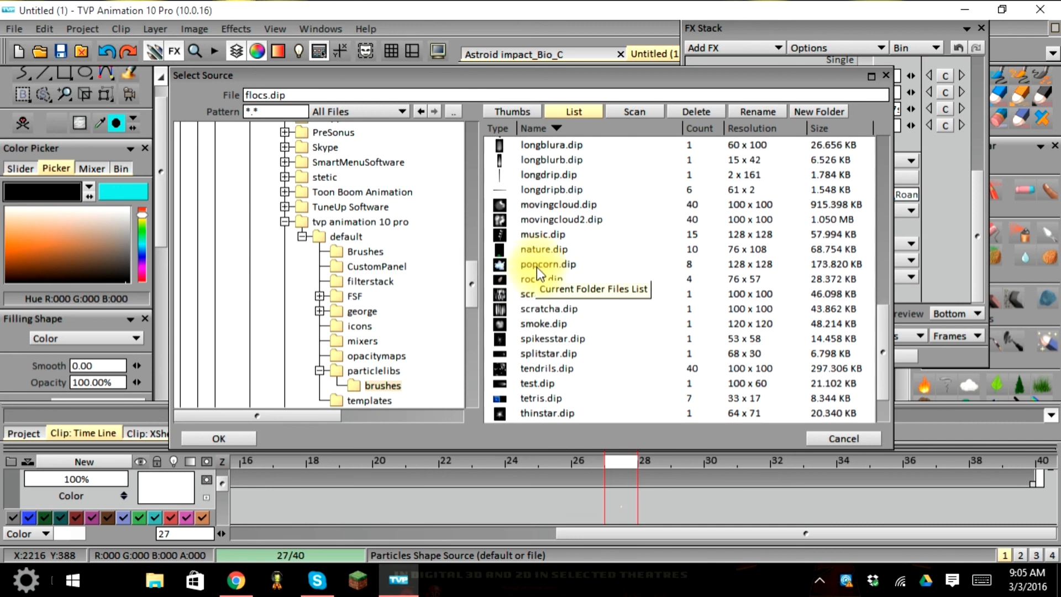
scroll(536, 267, up, 2)
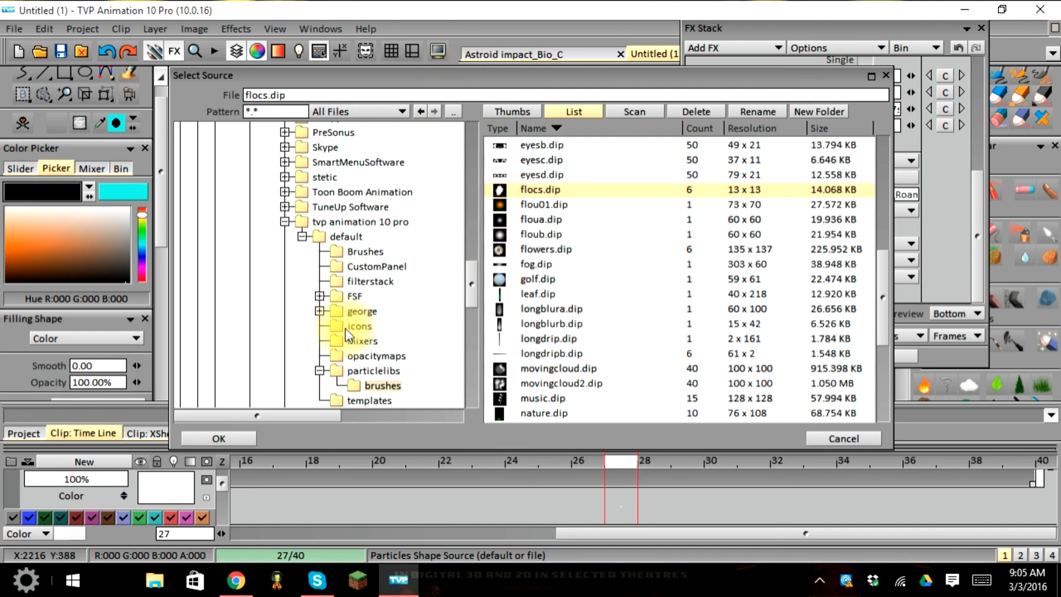
click(204, 439)
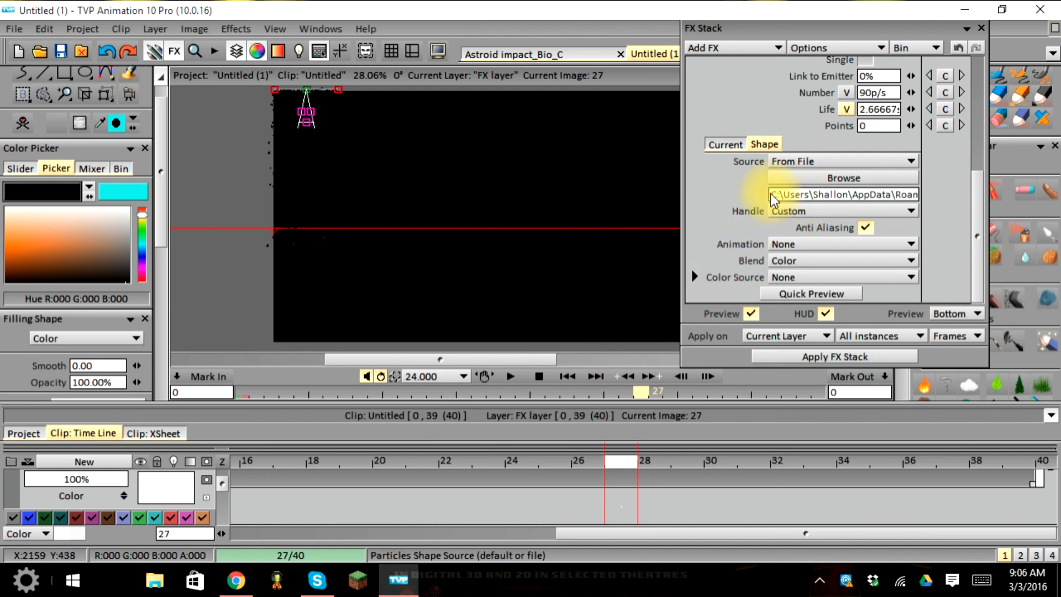
Set the Flocs shape's Color Source to Color and assign black as its color.
click(805, 278)
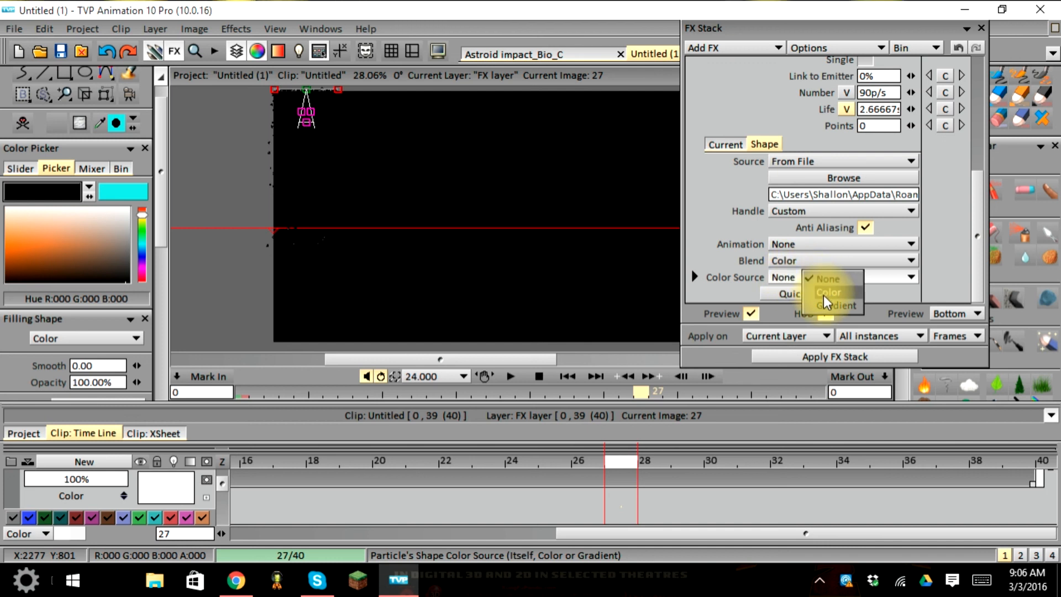
click(826, 292)
scroll(823, 293, down, 2)
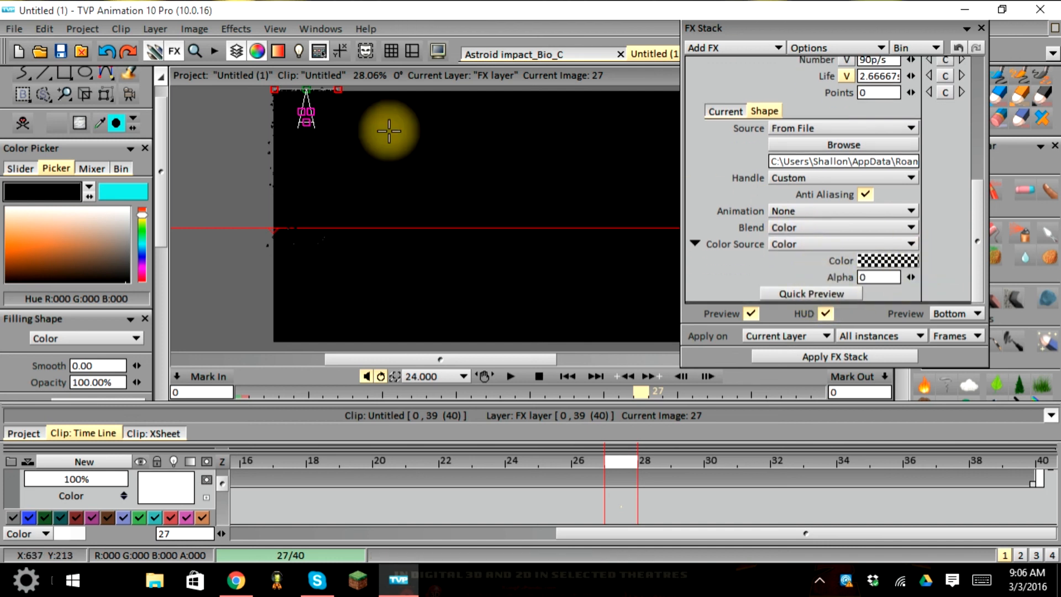
click(900, 257)
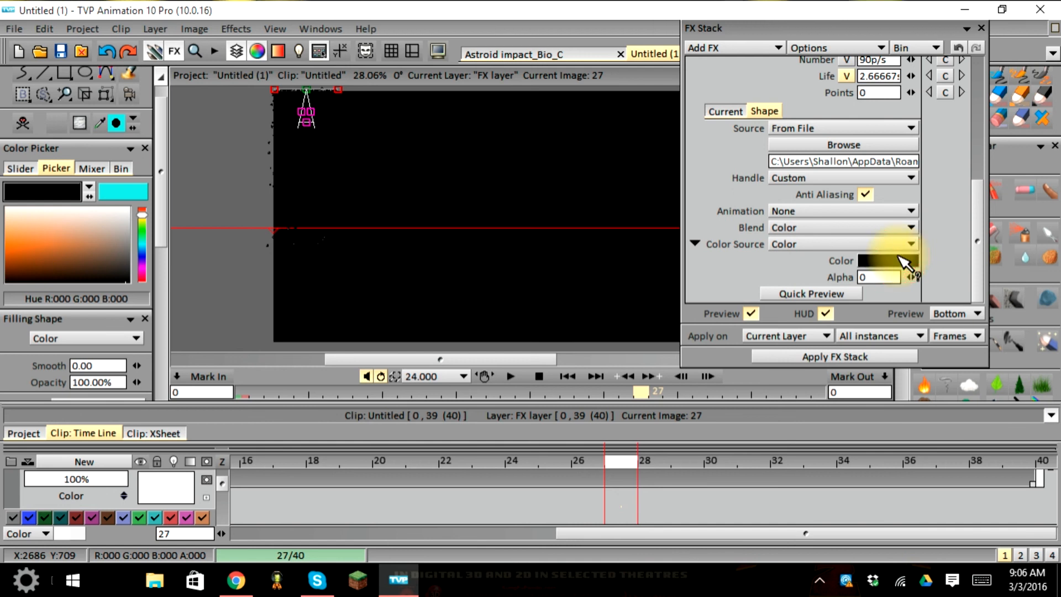
Change the Flocs shape color to white, raise its Alpha to 202, and play the clip to check the flakes.
click(878, 277)
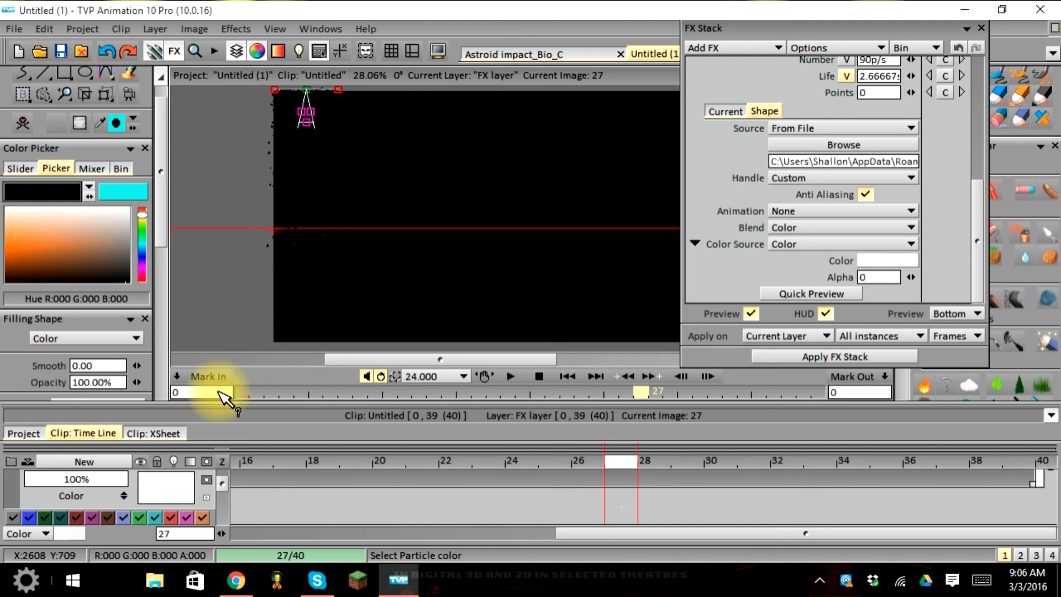
click(219, 393)
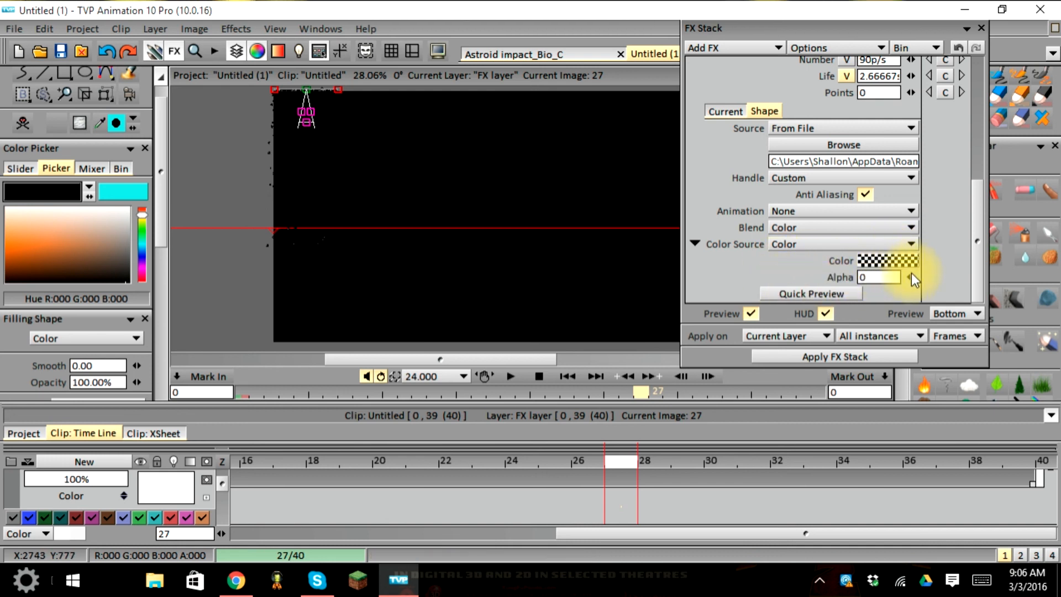
drag(908, 277, 914, 277)
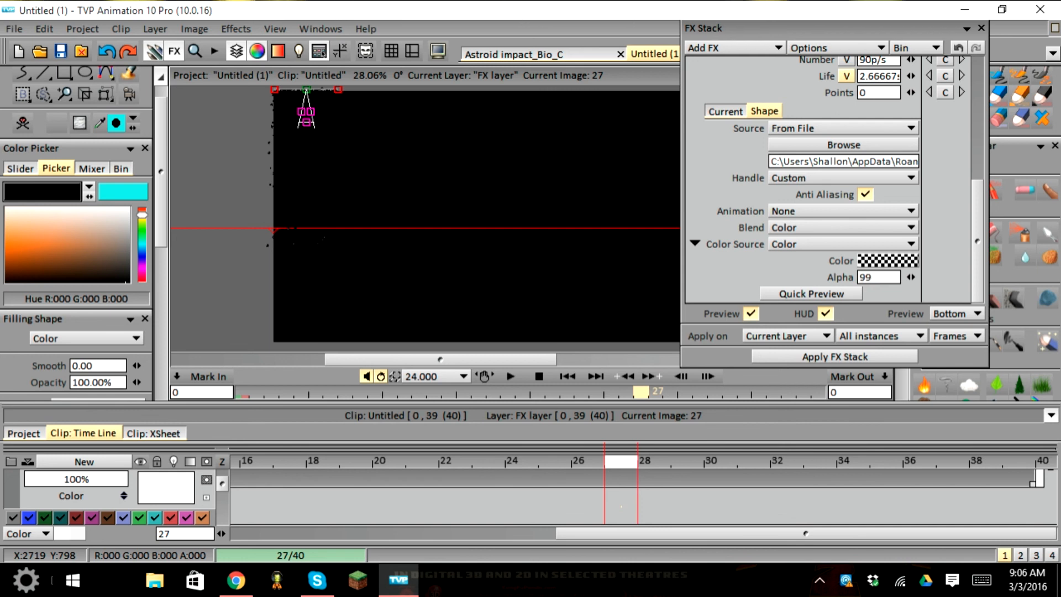
drag(910, 277, 906, 277)
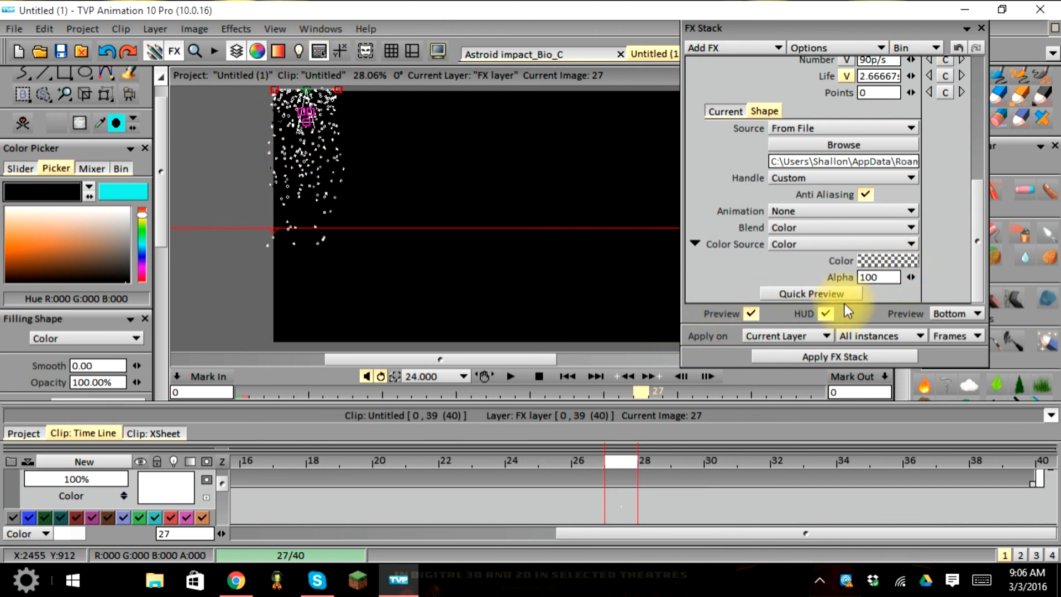
drag(910, 275, 921, 275)
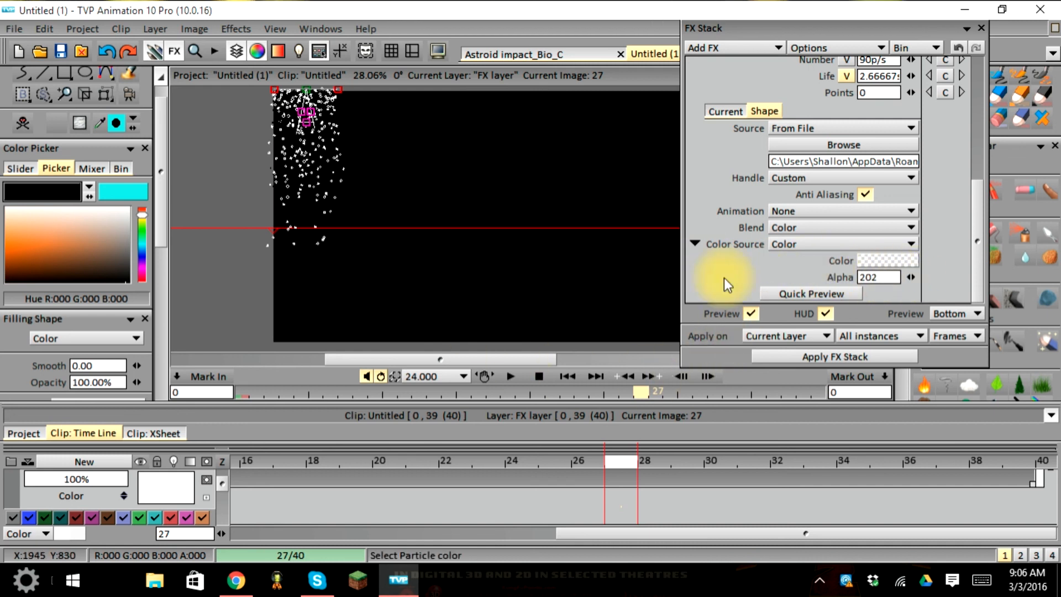
click(510, 376)
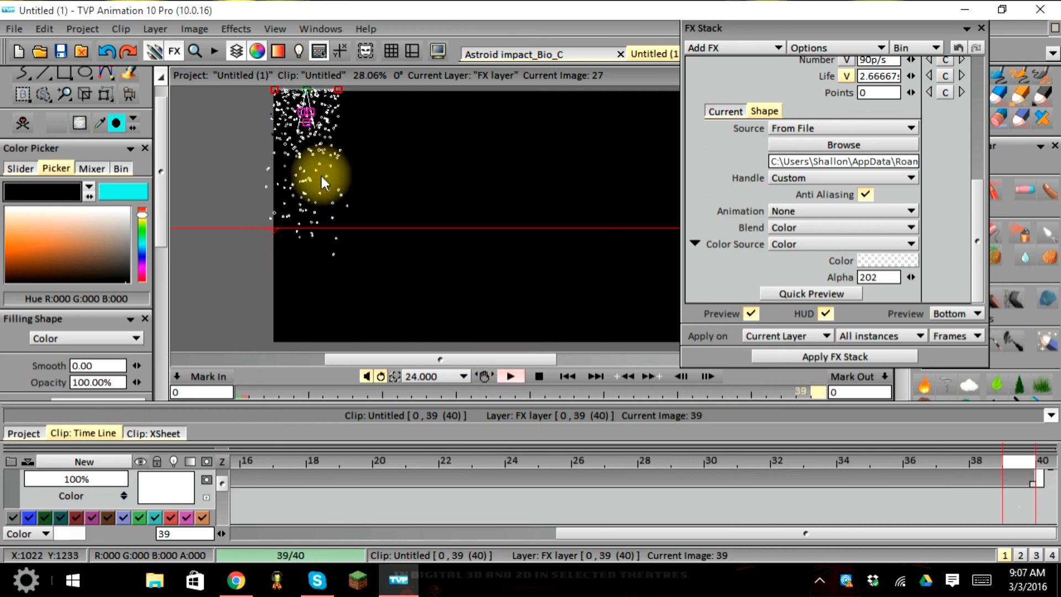
Try the Snow emitter's Velocity at 188% in playback, settle on 34%, and play the animation again.
click(720, 111)
scroll(721, 110, up, 3)
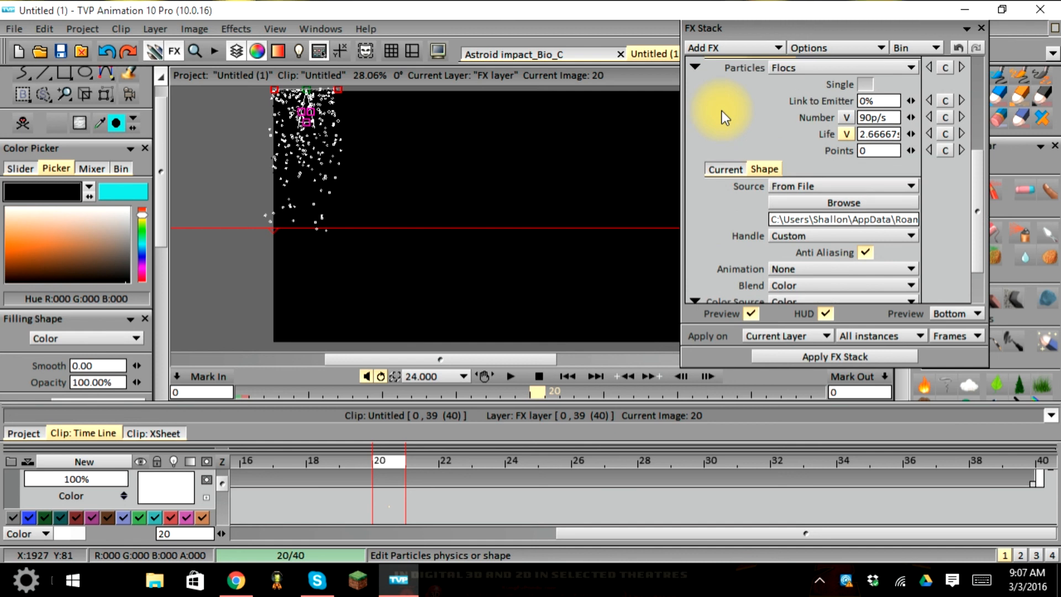
click(726, 83)
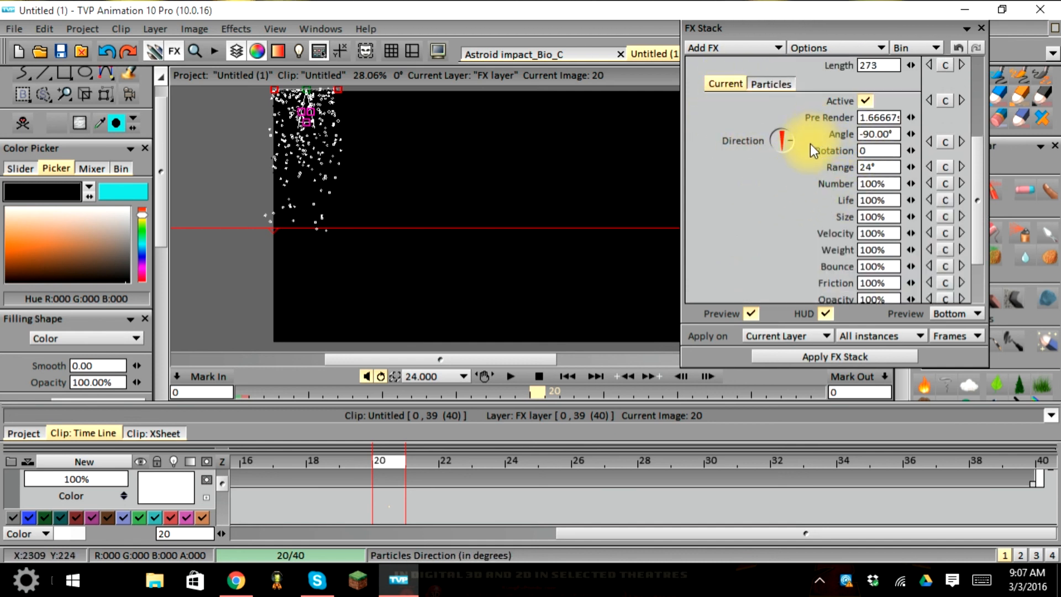
scroll(810, 144, down, 1)
scroll(783, 232, down, 2)
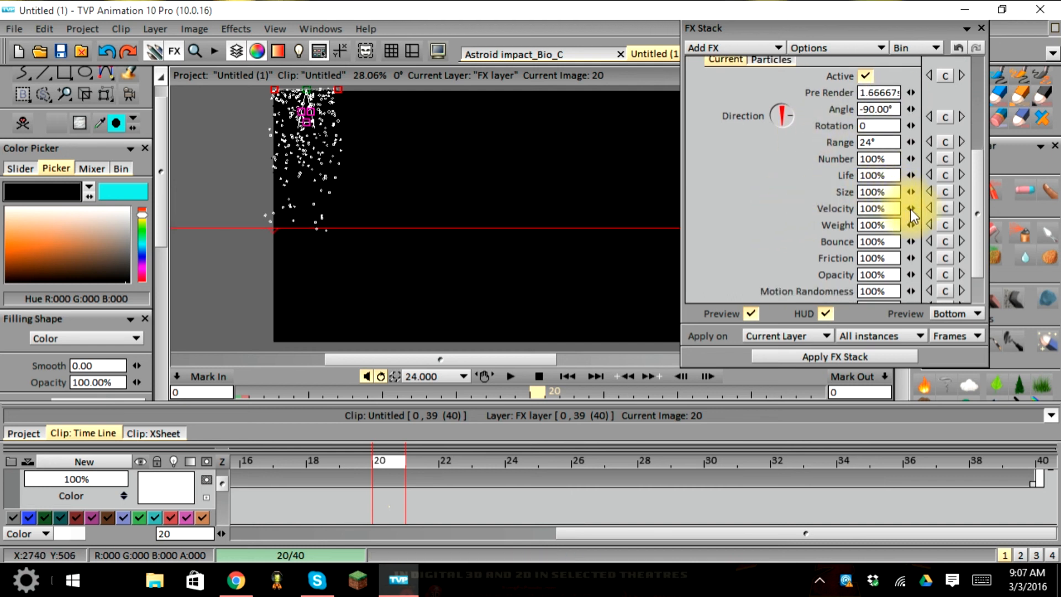
drag(909, 209, 900, 212)
click(509, 380)
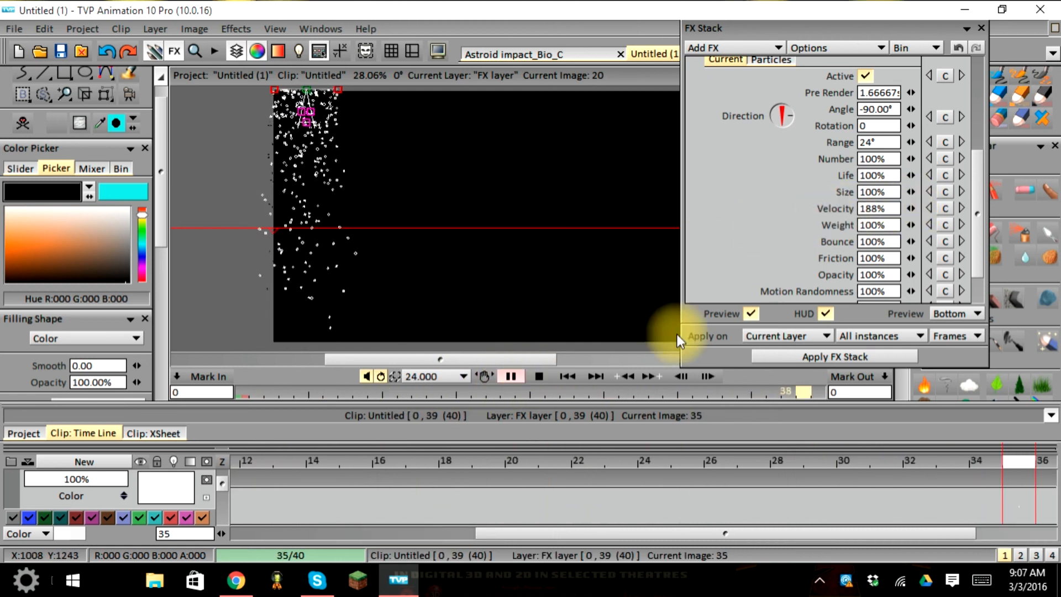
click(910, 206)
drag(909, 206, 873, 206)
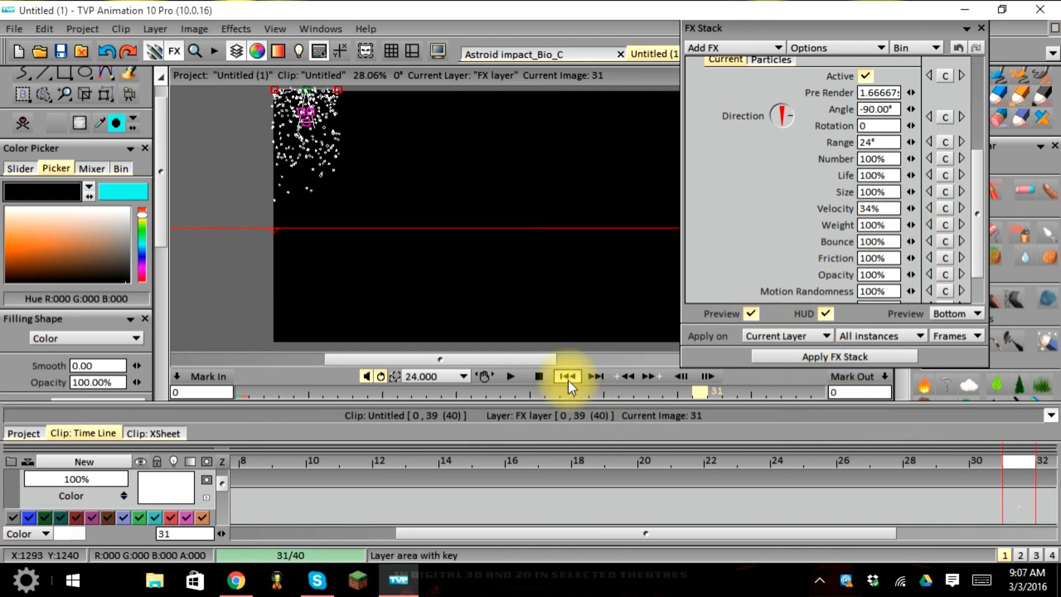
click(513, 374)
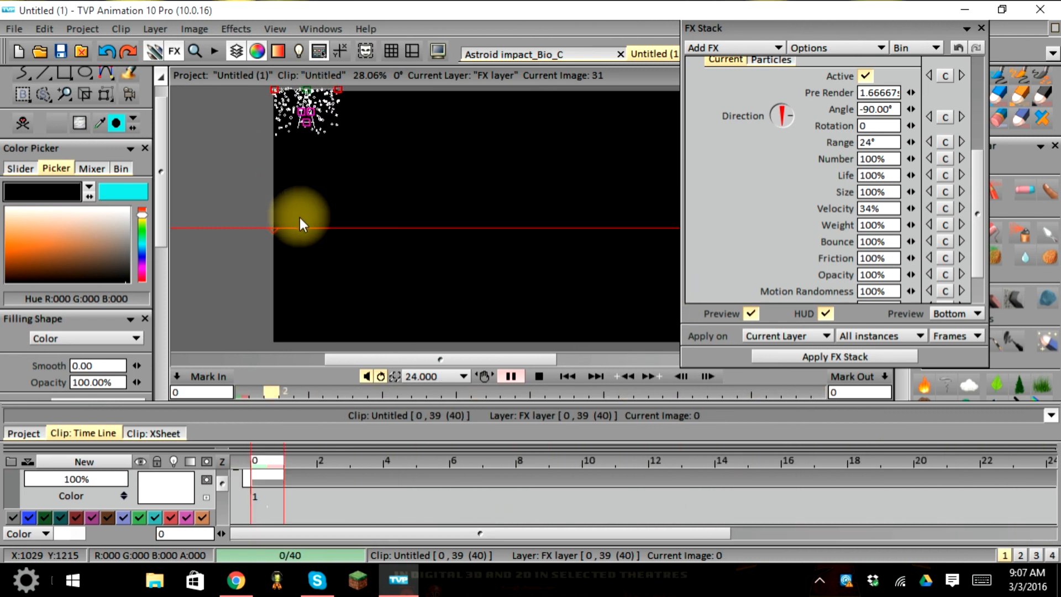
click(509, 377)
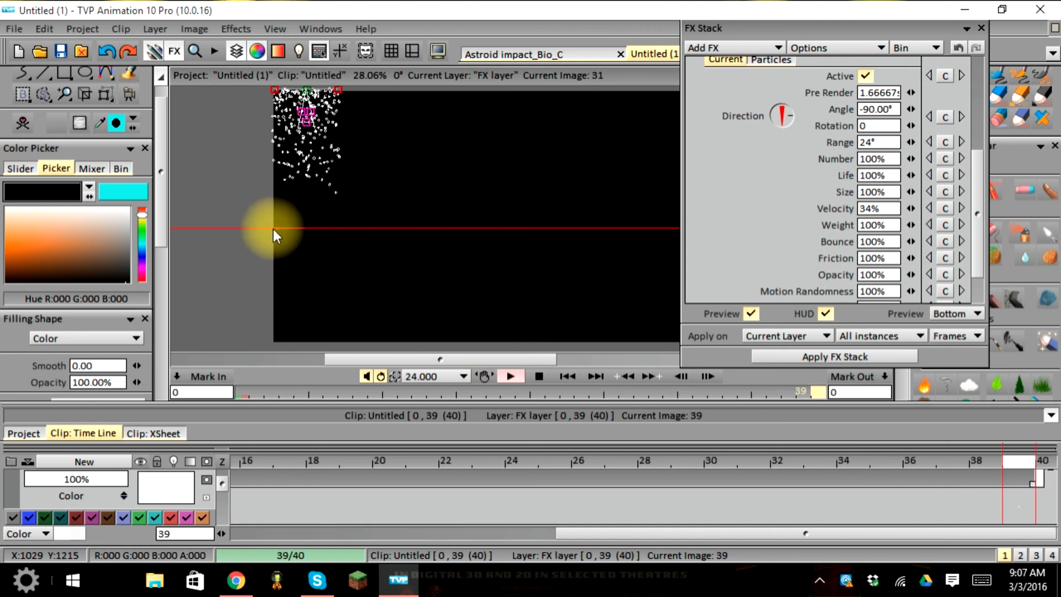
Switch the FX preview mode from the bottom split to the full Show Preview and play the clip.
click(950, 312)
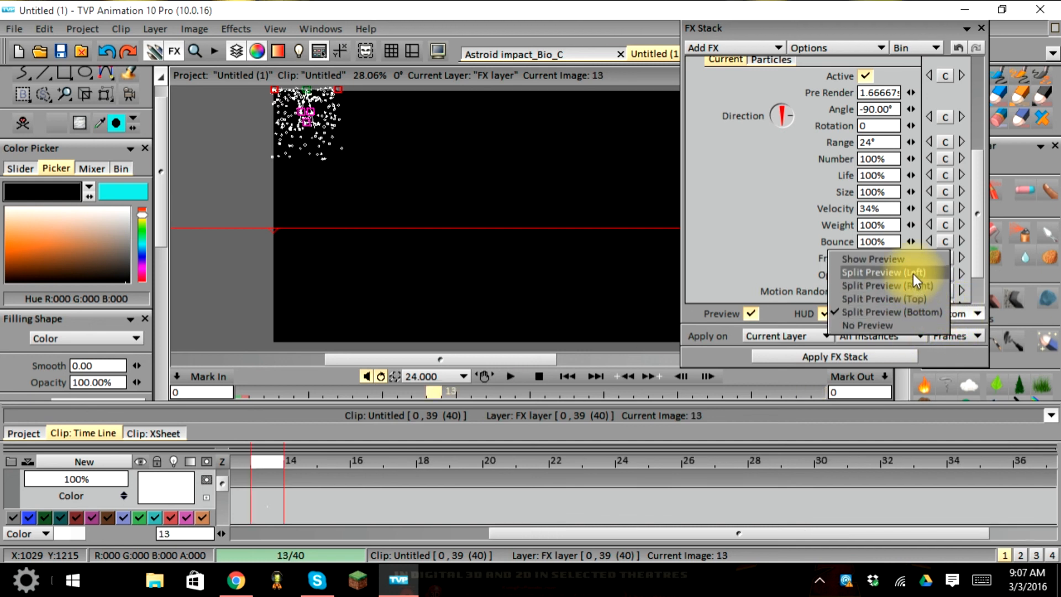
click(862, 263)
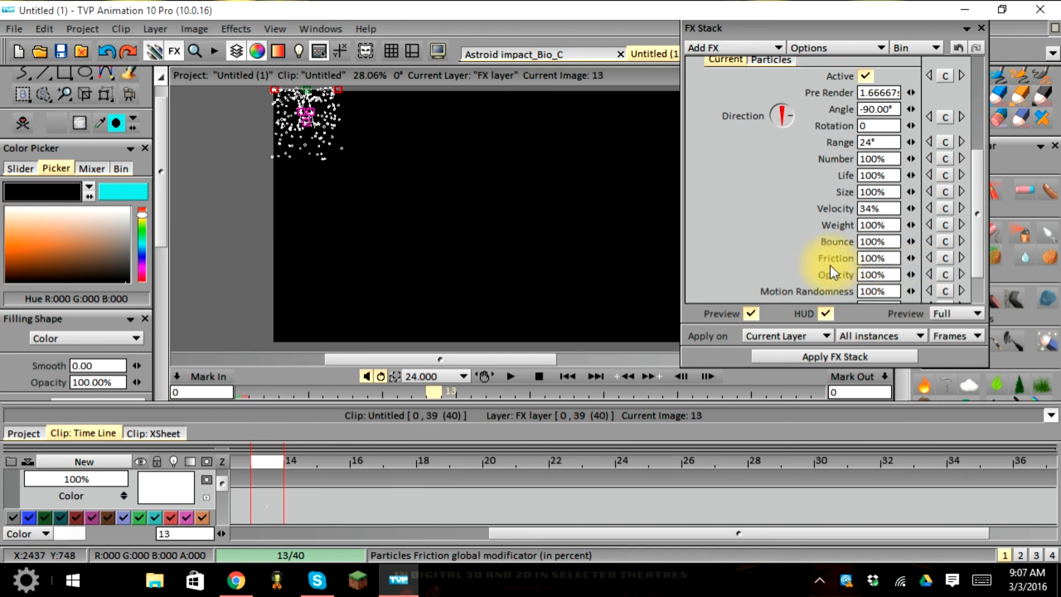
click(510, 376)
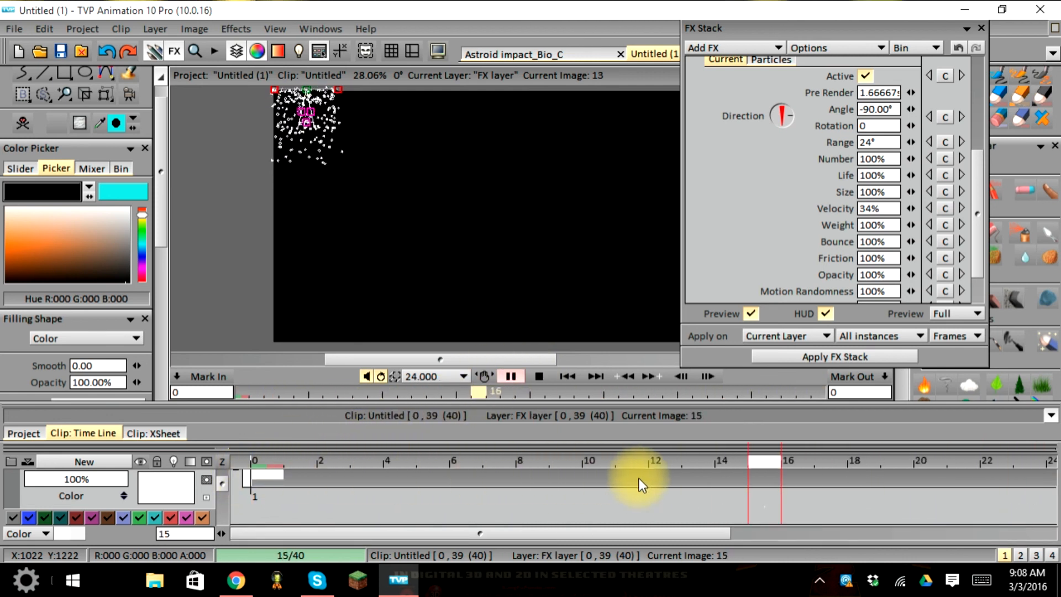
click(538, 375)
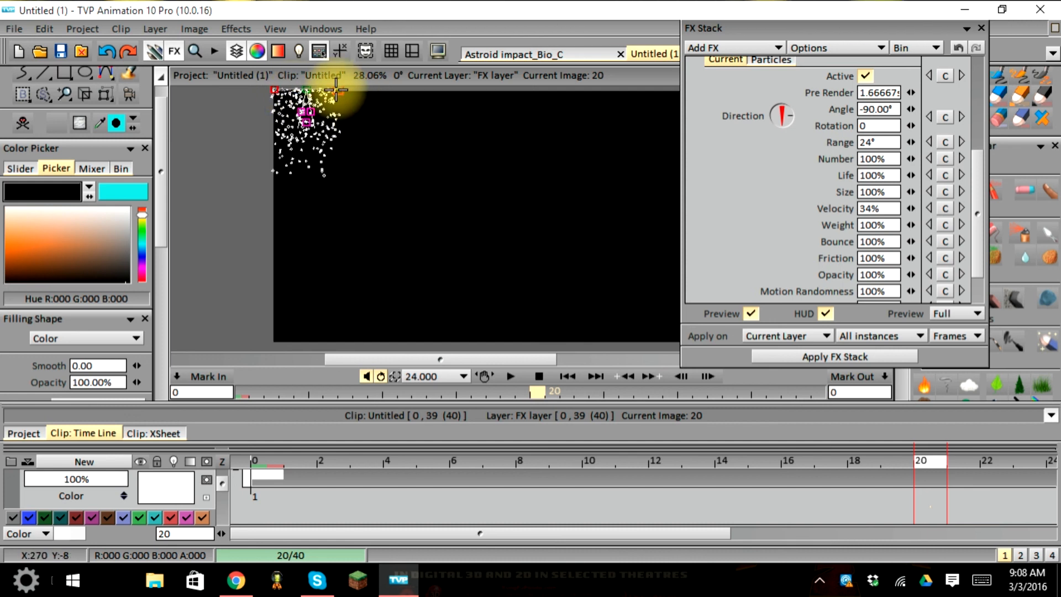
Widen and center the snow emitter line so it spans the full upper edge of the canvas, and play the result.
drag(356, 89, 524, 92)
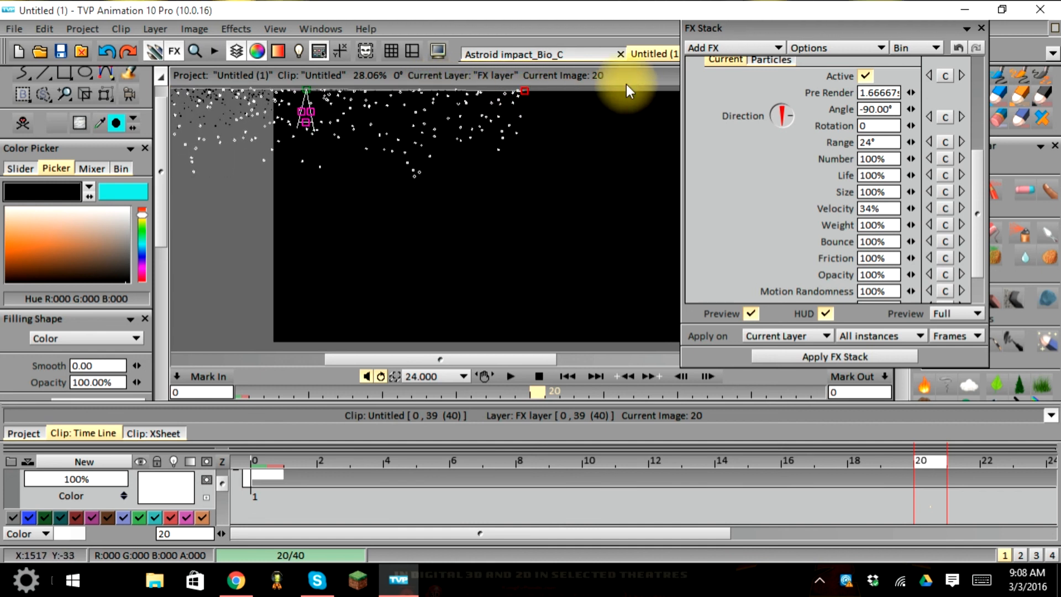
drag(744, 32, 907, 35)
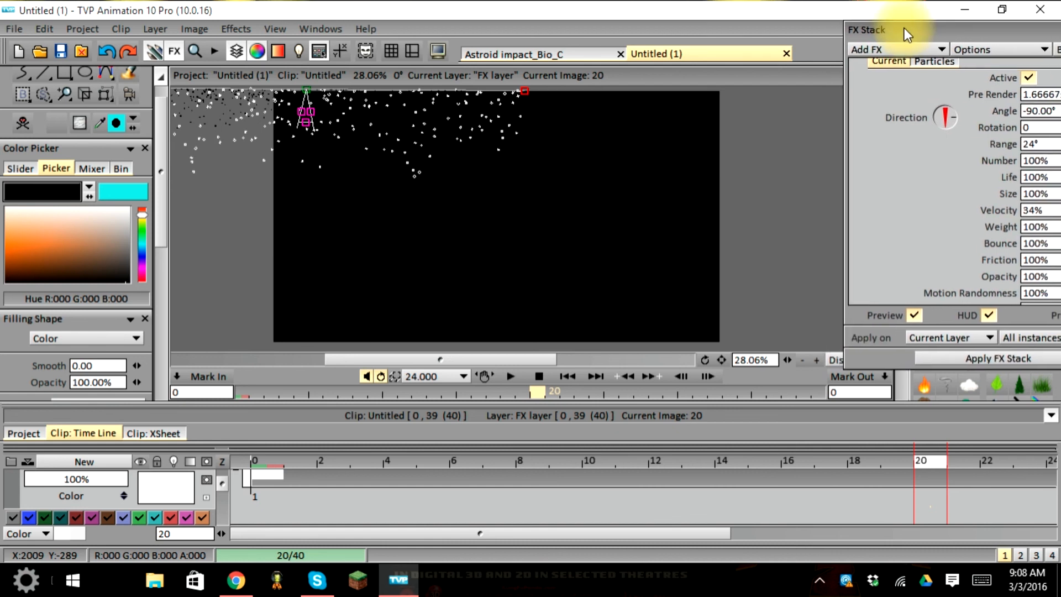
mouse_move(305, 91)
mouse_down()
mouse_move(502, 92)
mouse_move(491, 90)
mouse_up()
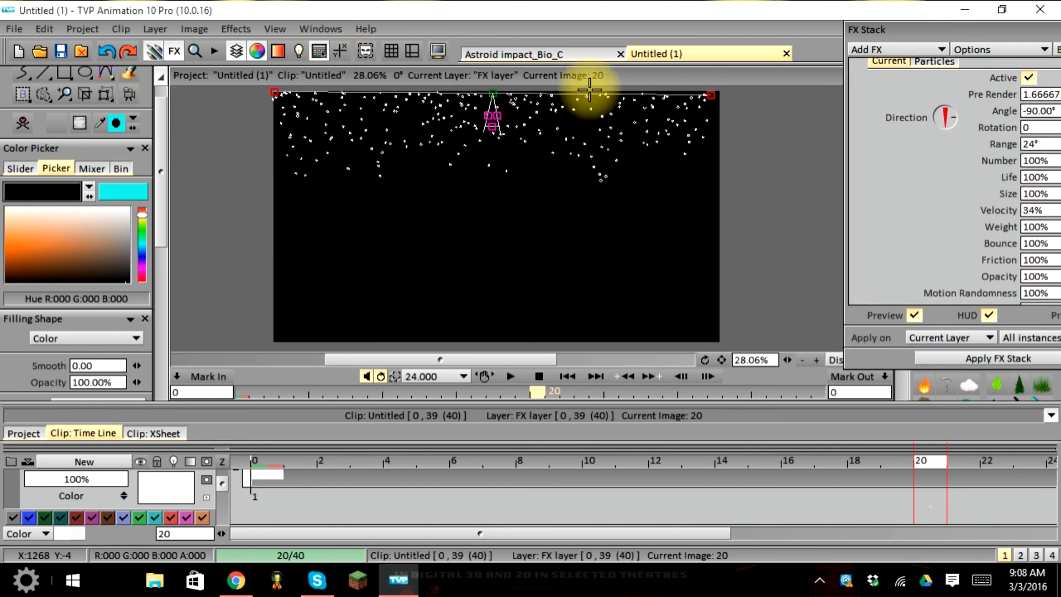
drag(709, 94, 727, 93)
drag(490, 95, 496, 91)
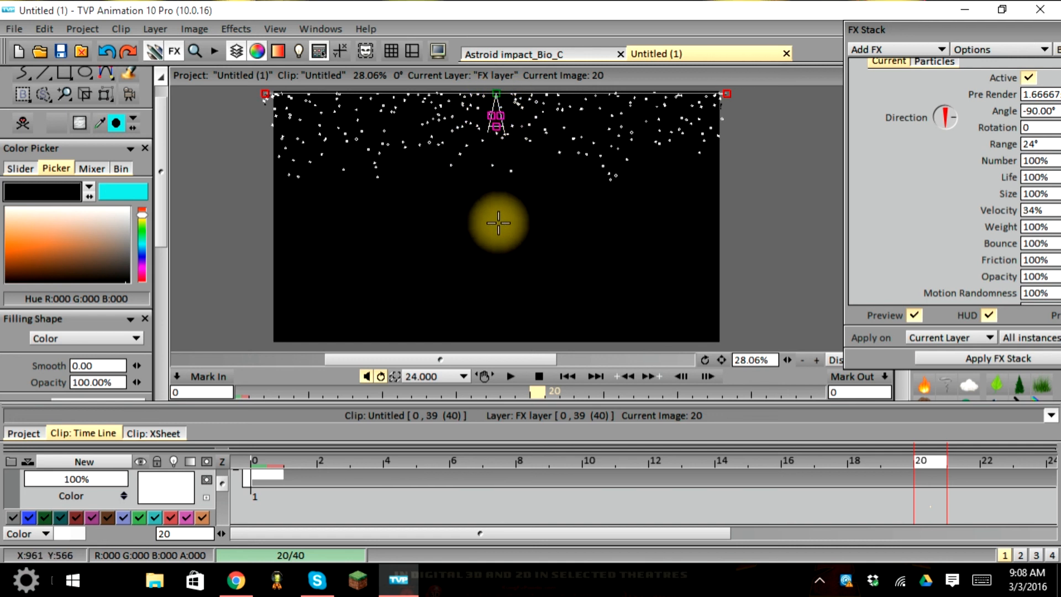
click(509, 376)
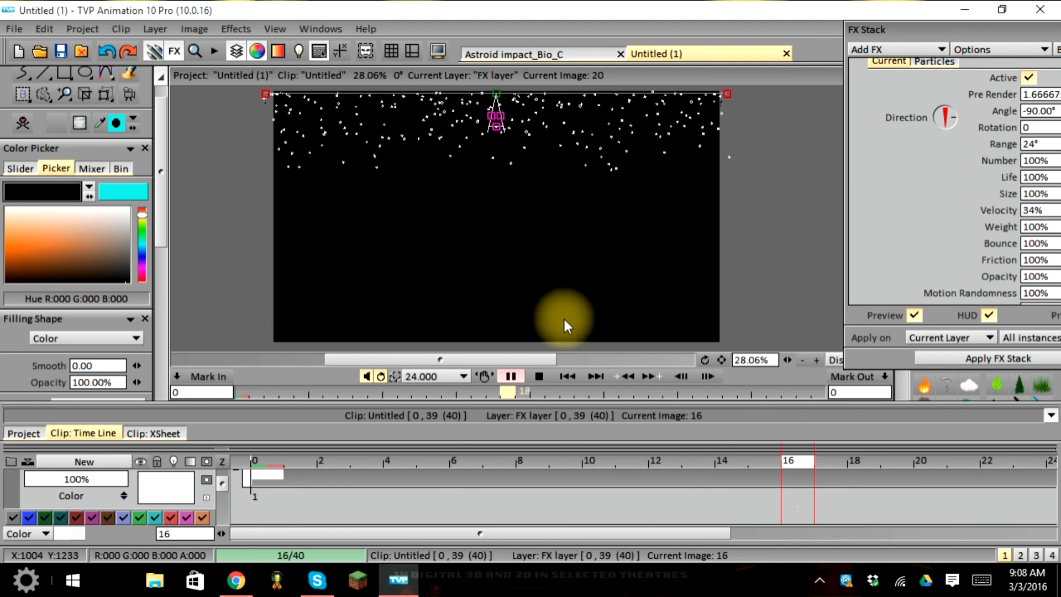
click(538, 376)
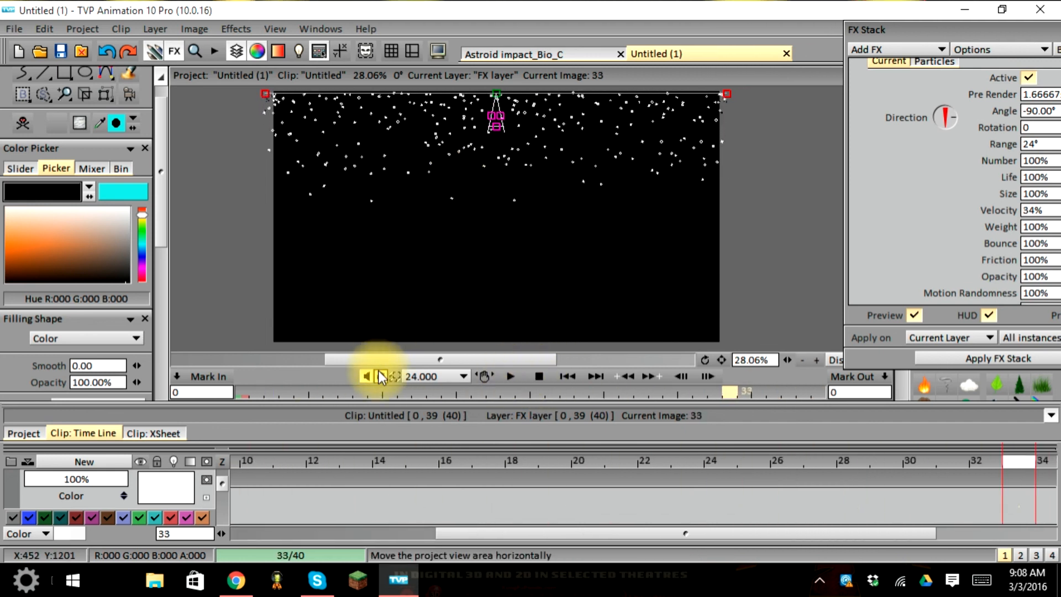
Extend the FX layer to 70 frames in the timeline and play the longer clip.
scroll(421, 469, down, 2)
scroll(422, 468, up, 2)
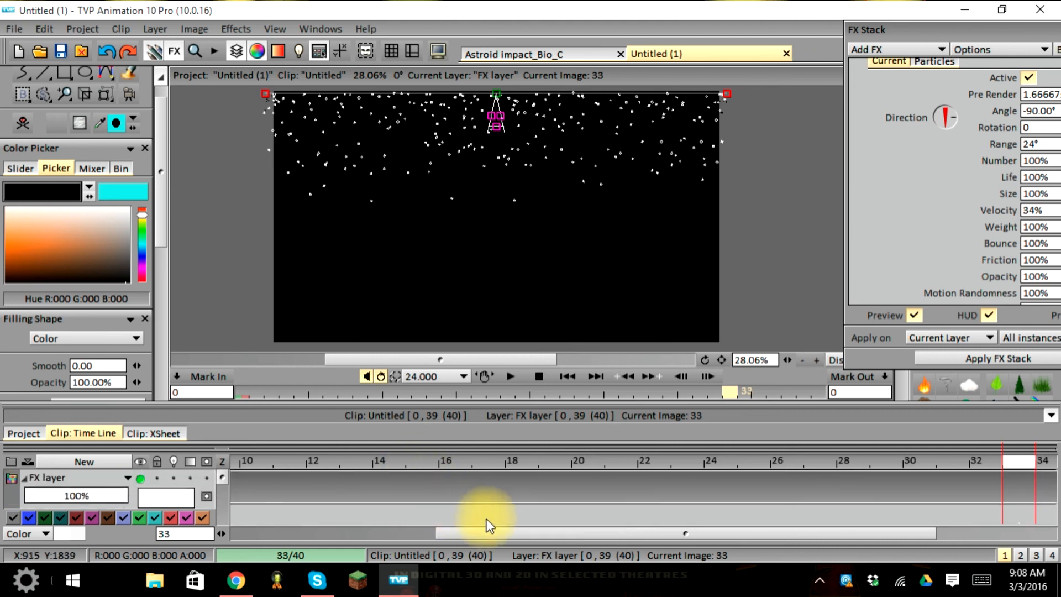
drag(483, 530, 764, 535)
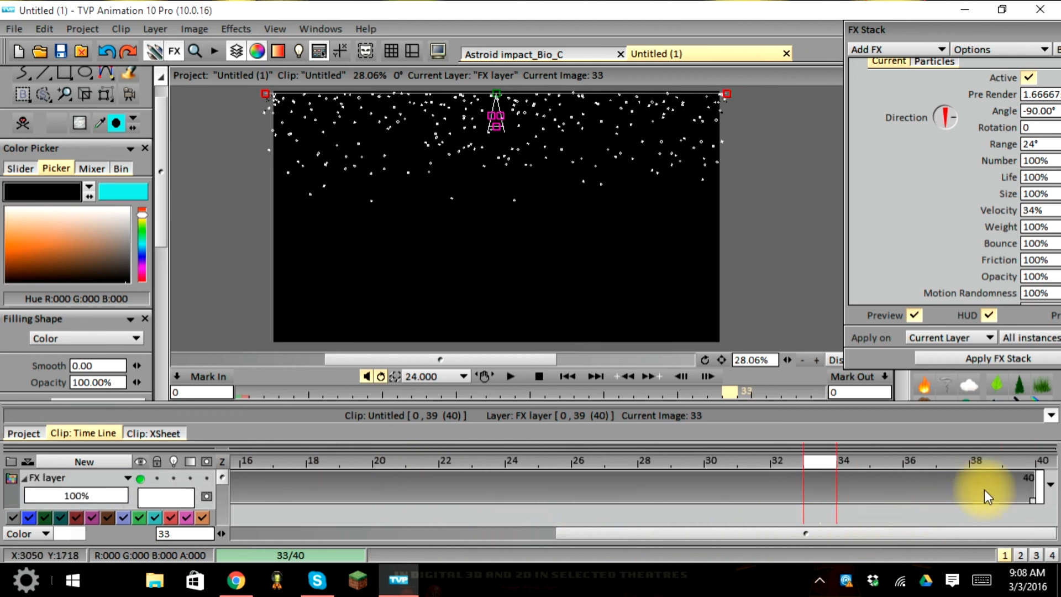
drag(1032, 498, 1041, 523)
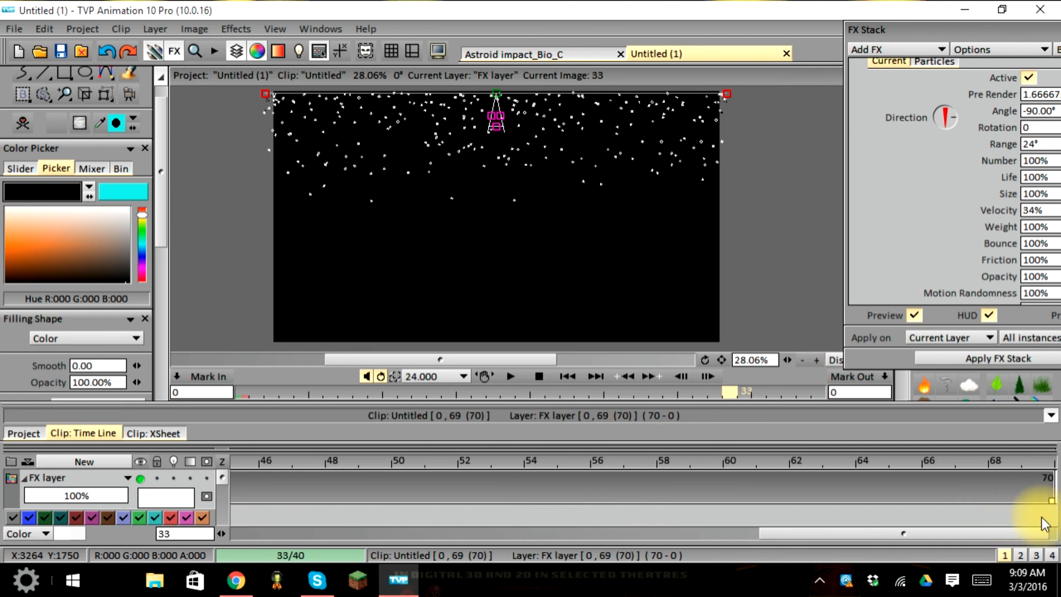
click(511, 376)
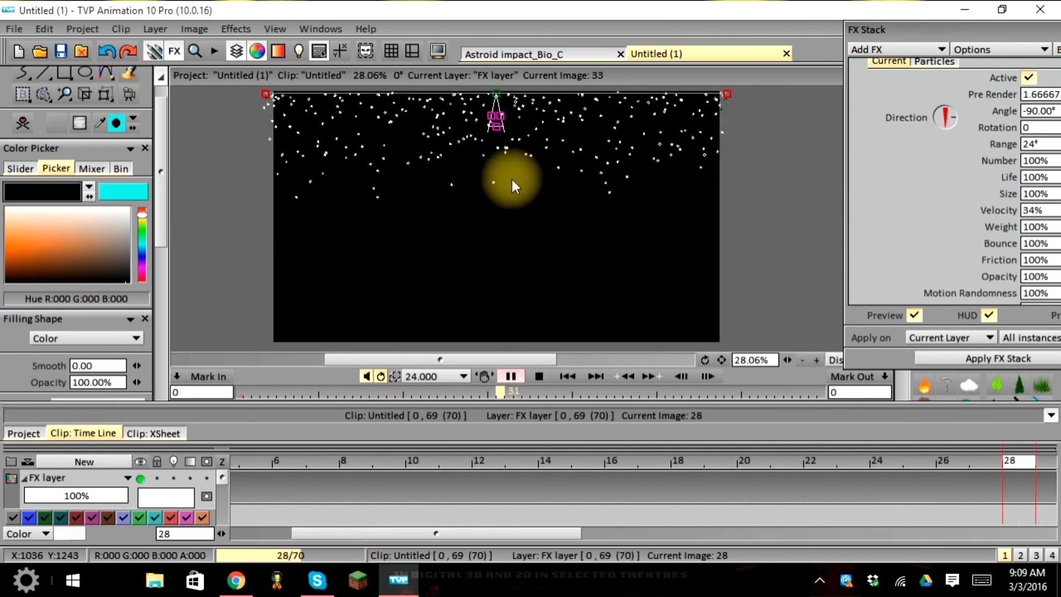
Set the Life of the Flocs particles to 19.6667 s and play the clip.
drag(960, 18, 843, 39)
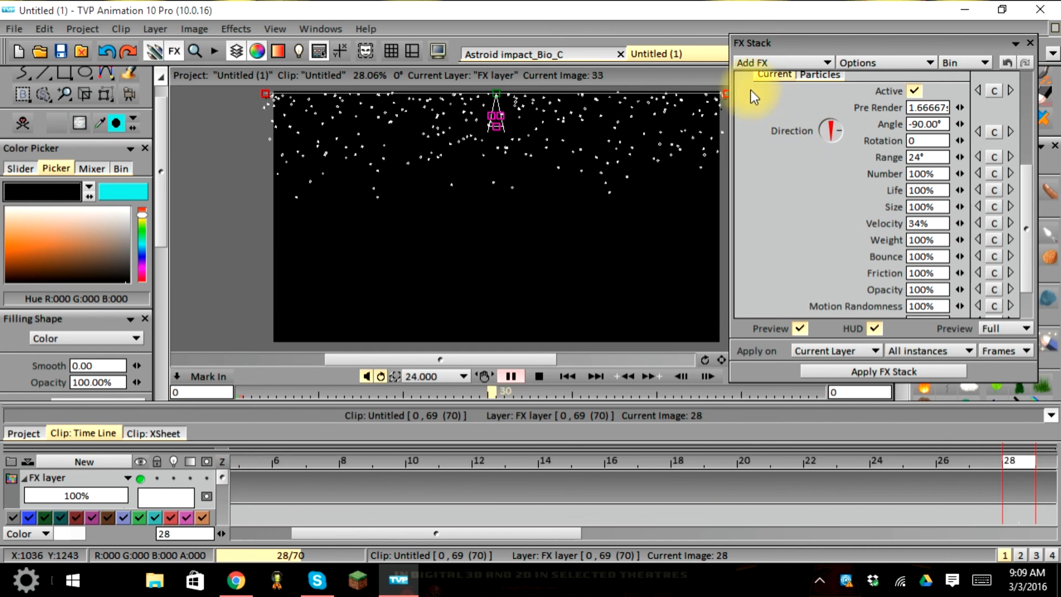
click(809, 78)
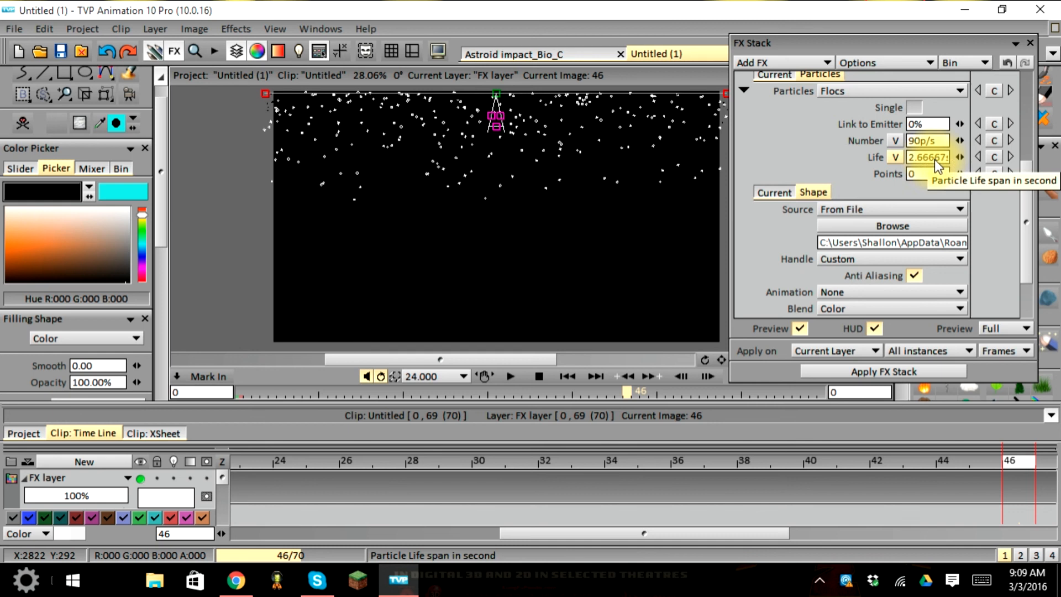
drag(961, 157, 978, 157)
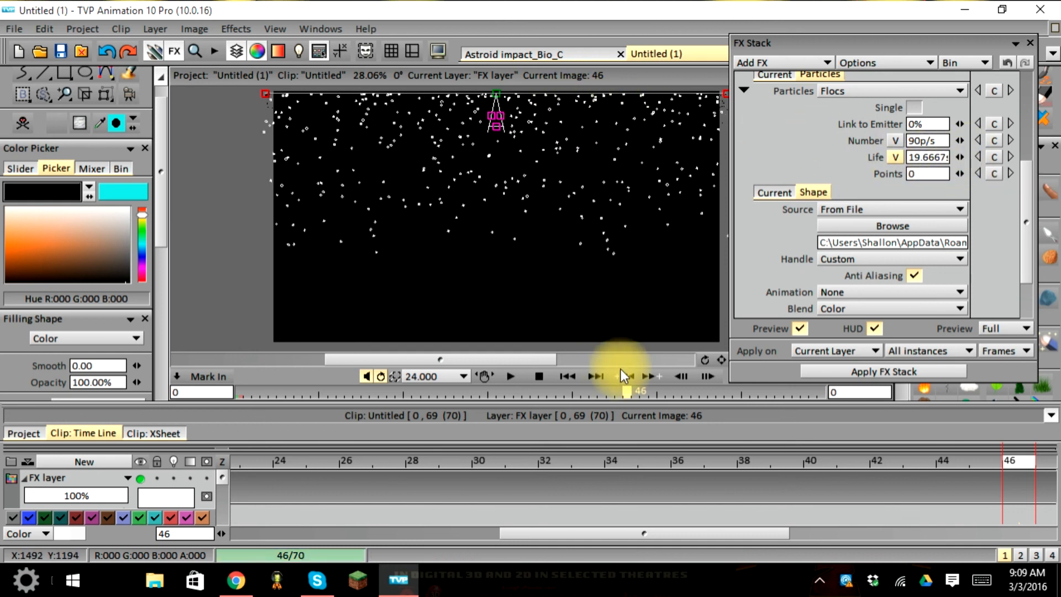
click(518, 374)
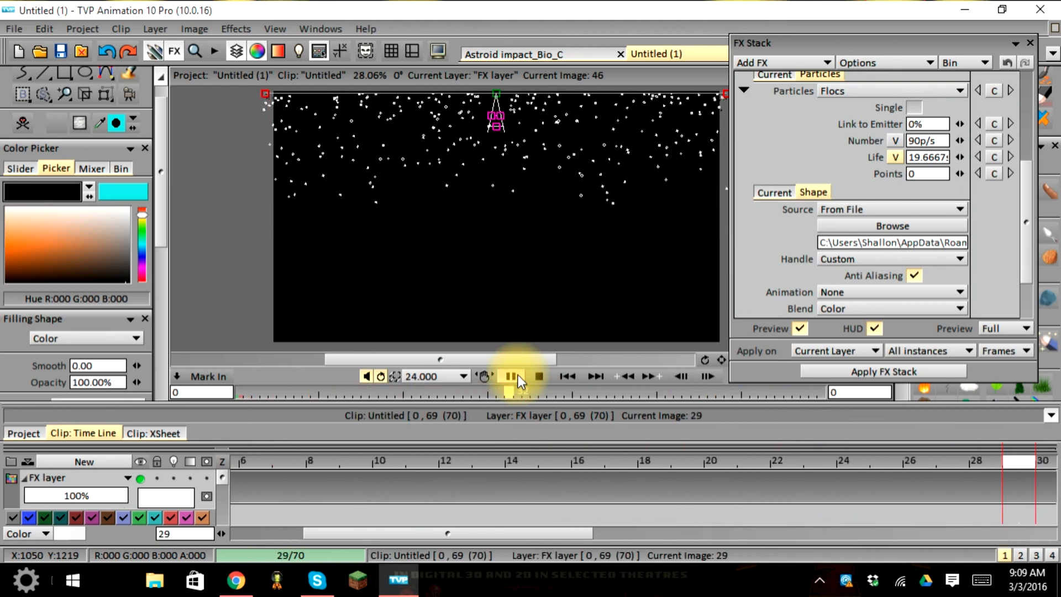
click(518, 374)
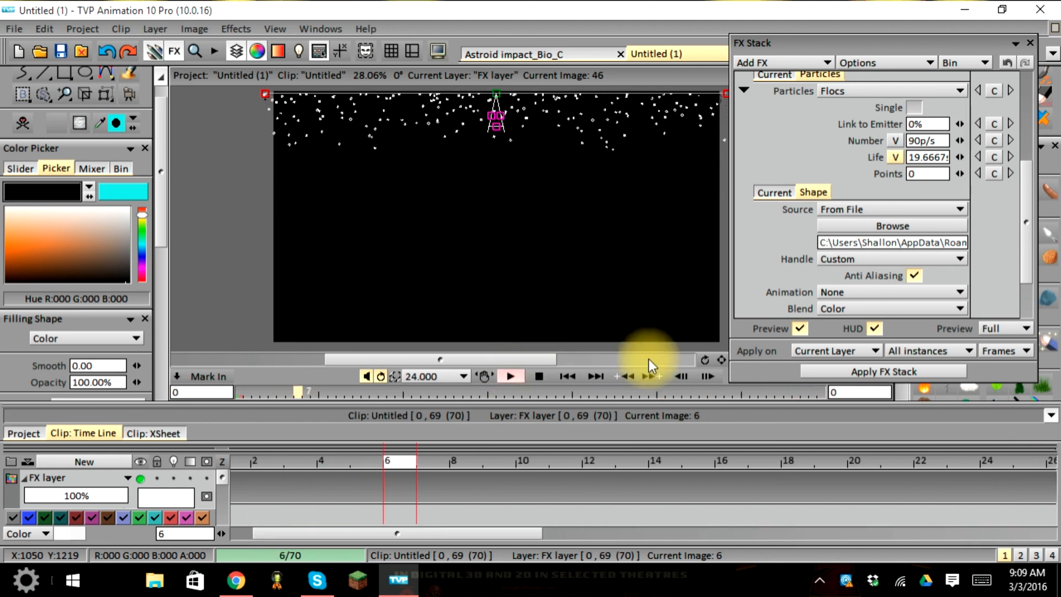
Raise the Number of the Flocs particles to 134p/s and play the denser snowfall.
drag(960, 141, 1014, 139)
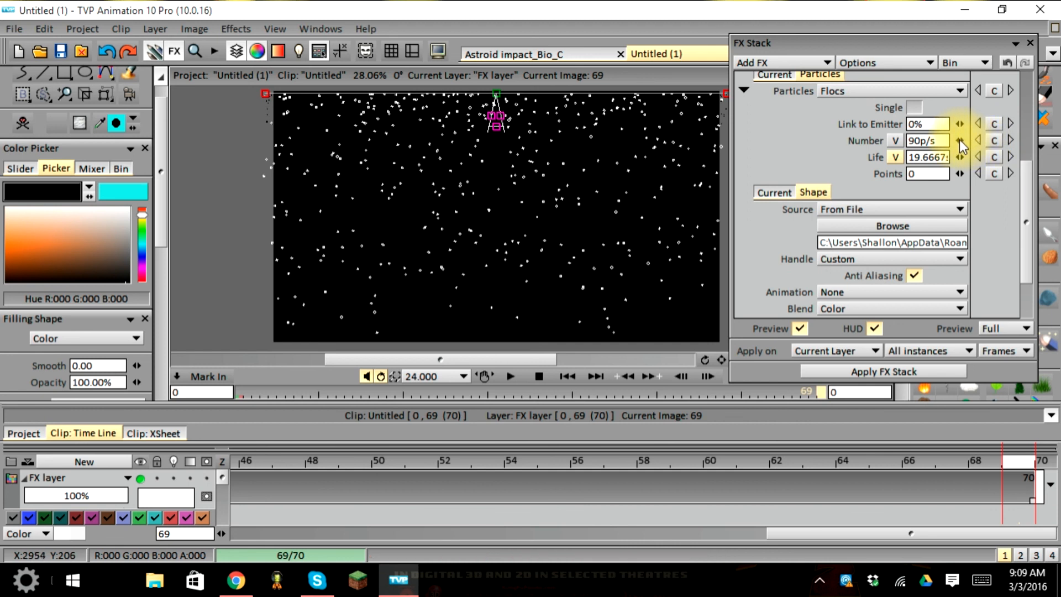
drag(959, 140, 961, 140)
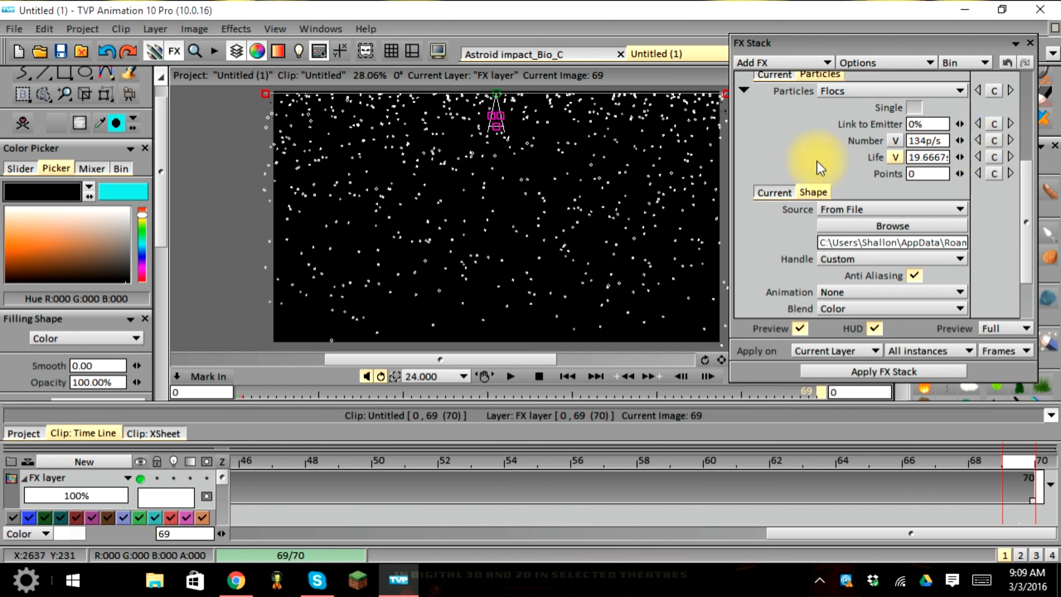
click(513, 376)
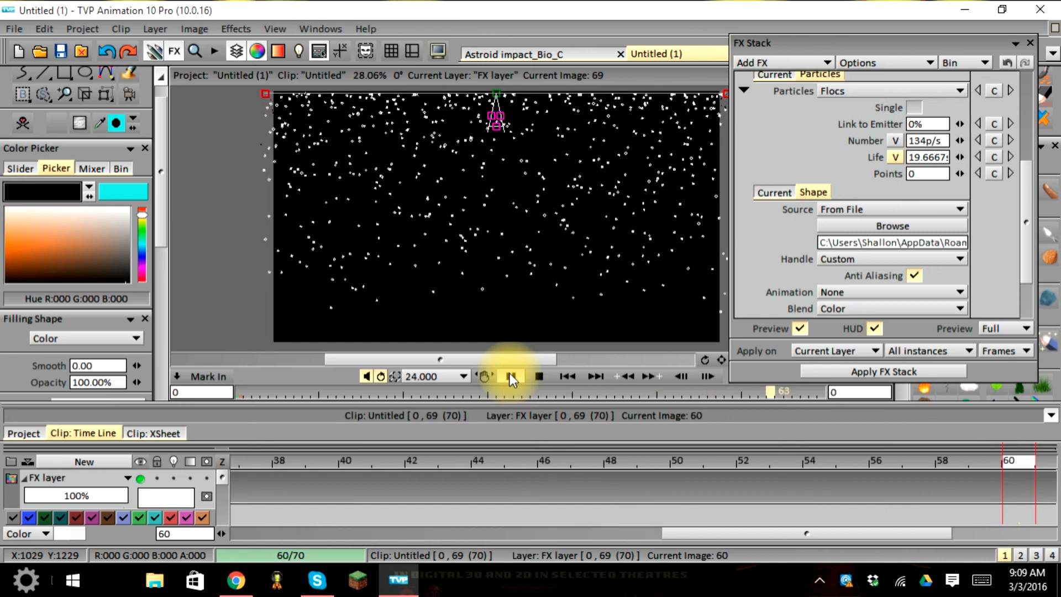
Widen the snow emitter's emission angle into a broad arc, play the clip, and slightly adjust the emission direction handle.
click(506, 370)
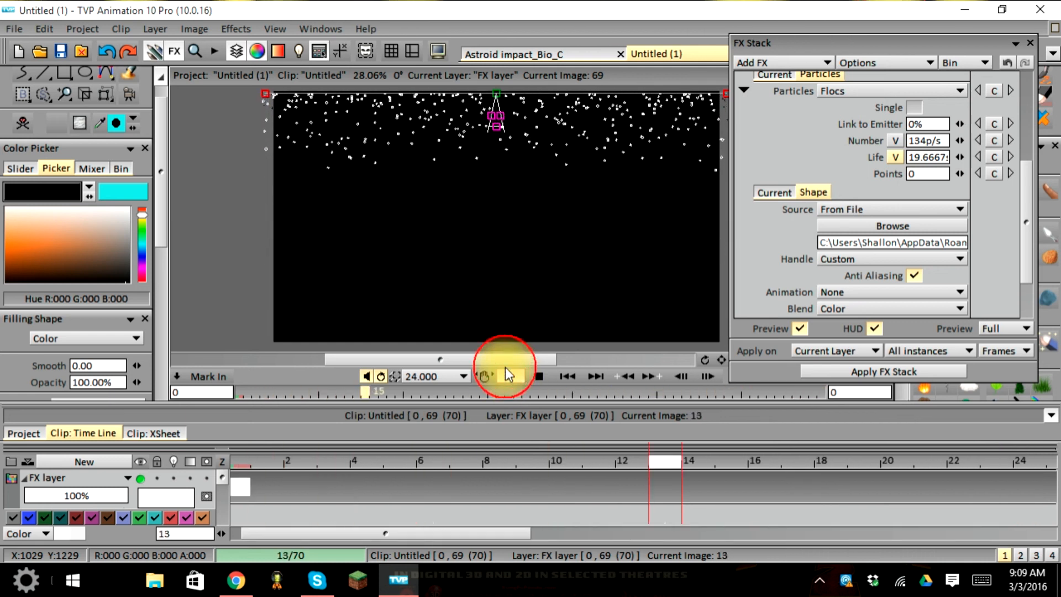
click(502, 114)
drag(501, 114, 524, 116)
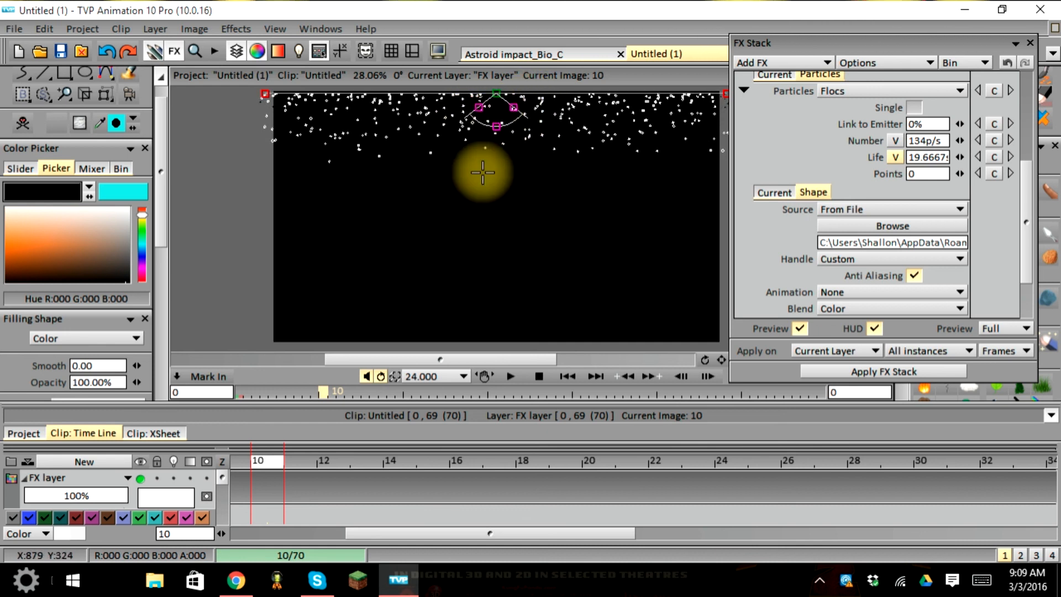
click(511, 378)
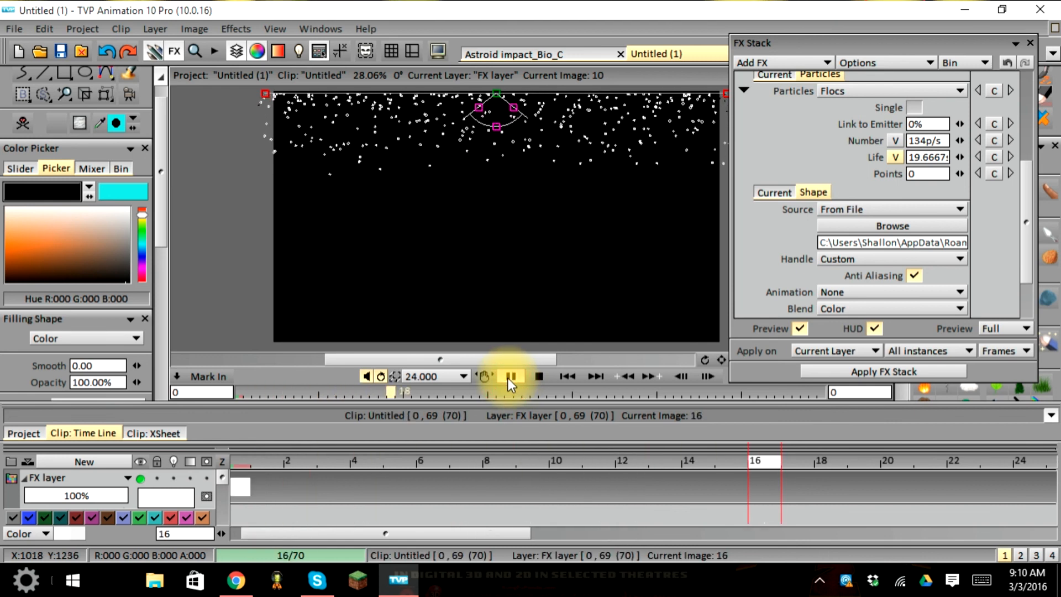
click(494, 125)
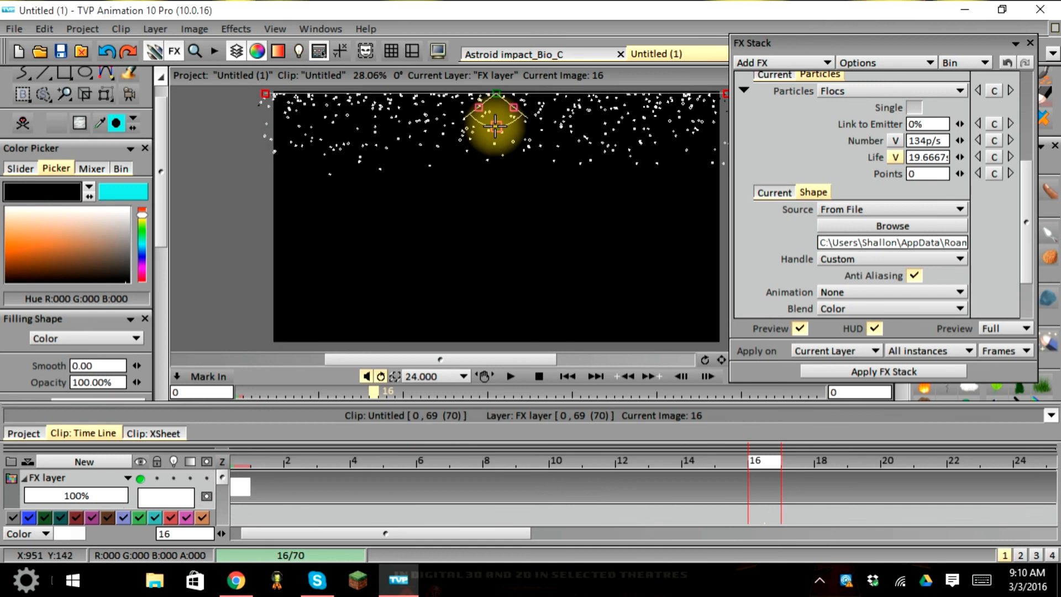
mouse_move(496, 149)
mouse_down()
mouse_move(437, 128)
mouse_move(509, 156)
mouse_move(554, 143)
mouse_move(518, 163)
mouse_move(464, 162)
mouse_move(563, 151)
mouse_move(490, 171)
mouse_up()
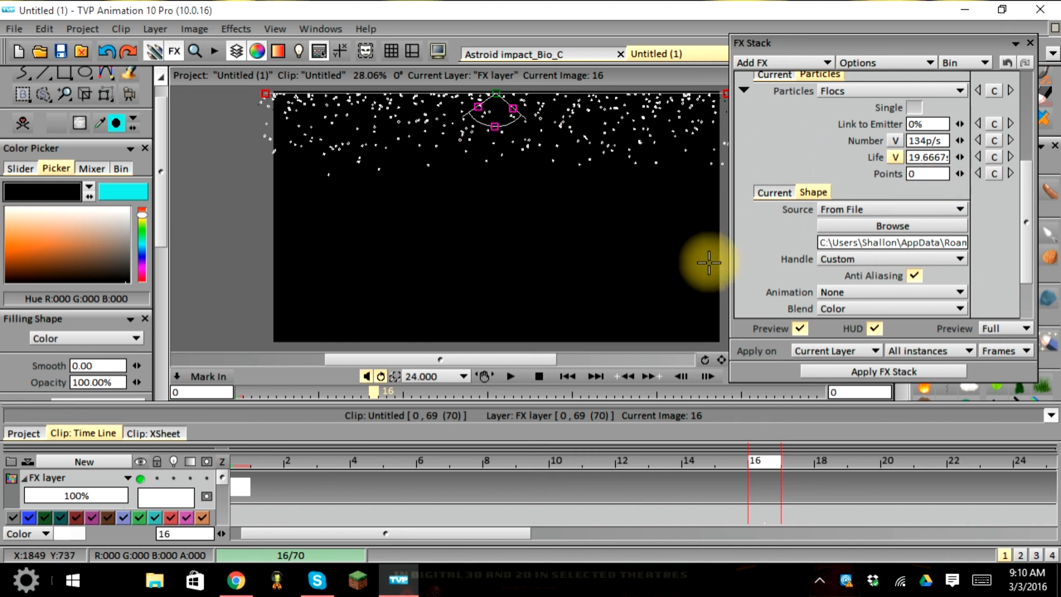
Check the flake shape's Handle options, and reshape the snow emitter line so it spans the canvas's full upper edge.
click(840, 259)
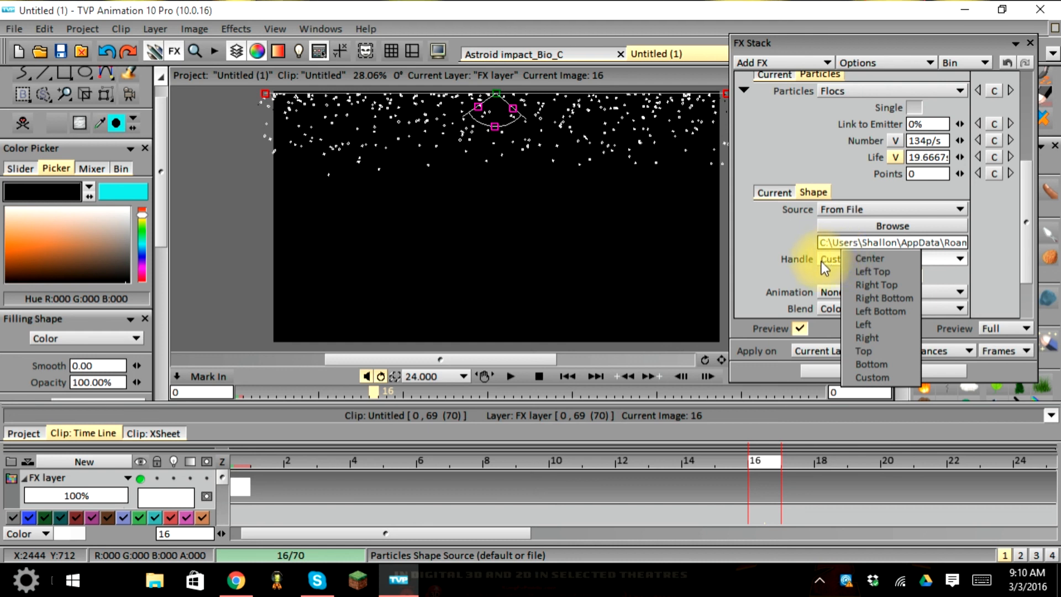
click(780, 249)
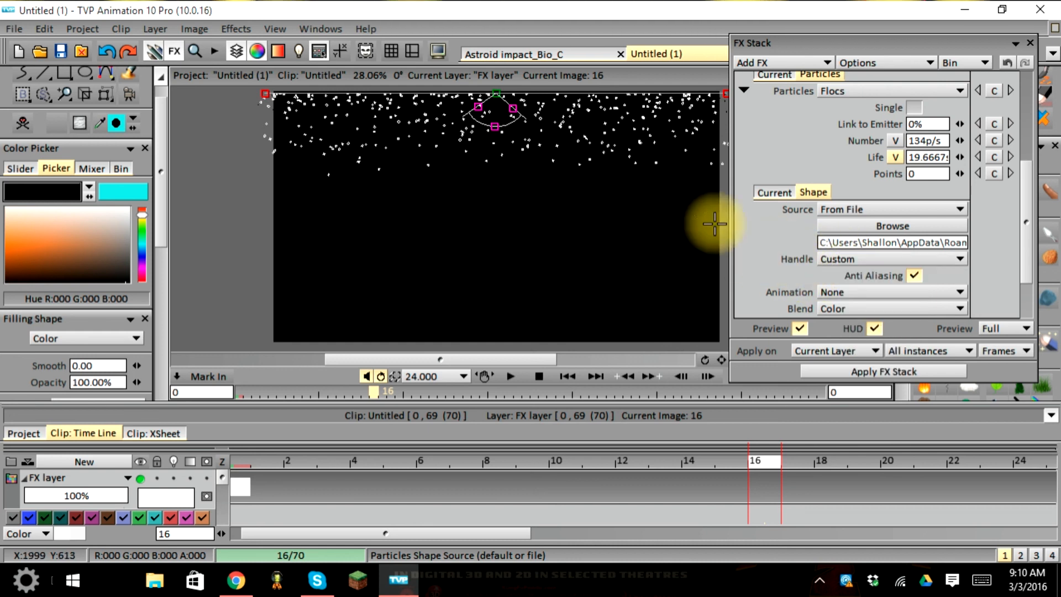
mouse_move(265, 94)
mouse_down()
mouse_move(260, 119)
mouse_move(265, 37)
mouse_up()
mouse_move(429, 33)
mouse_down()
mouse_move(486, 65)
mouse_move(426, 94)
mouse_move(249, 99)
mouse_move(493, 97)
mouse_up()
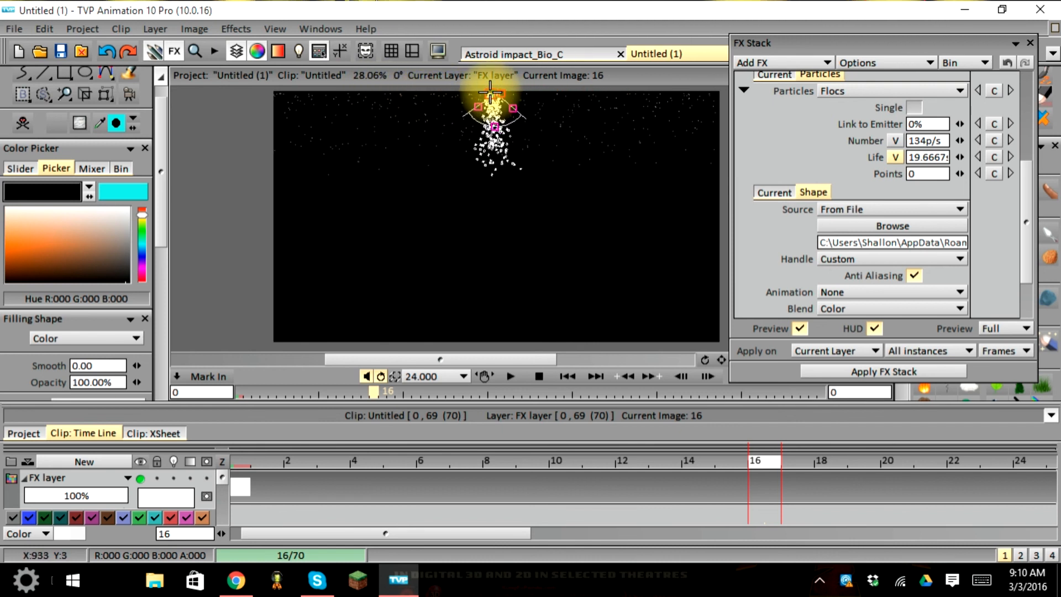
drag(537, 95, 719, 92)
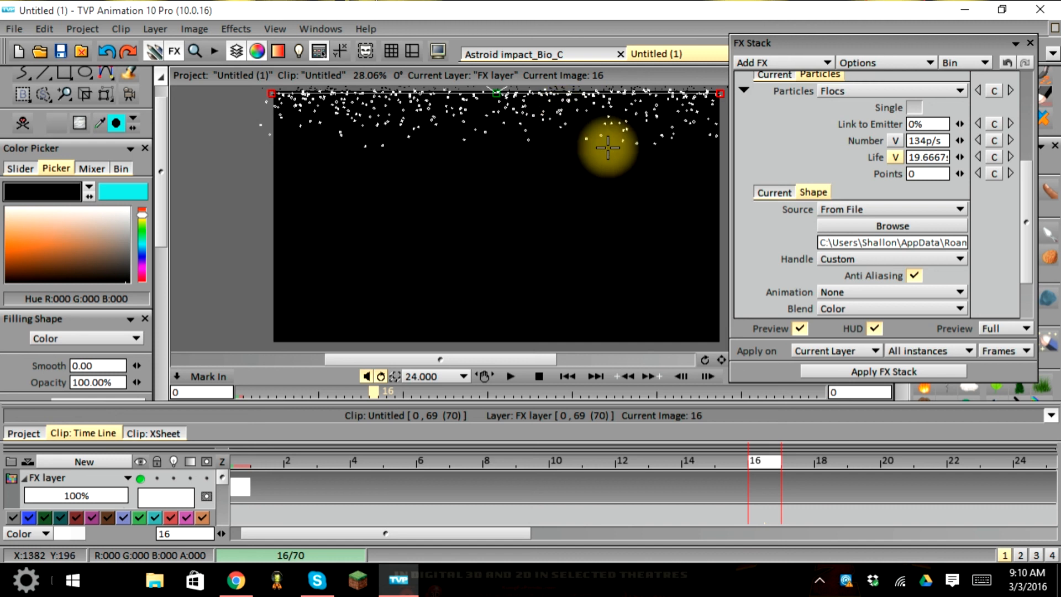
Examine the available Animation, Blend and Color Source options for the Flocs particle shape.
scroll(790, 288, down, 3)
click(841, 232)
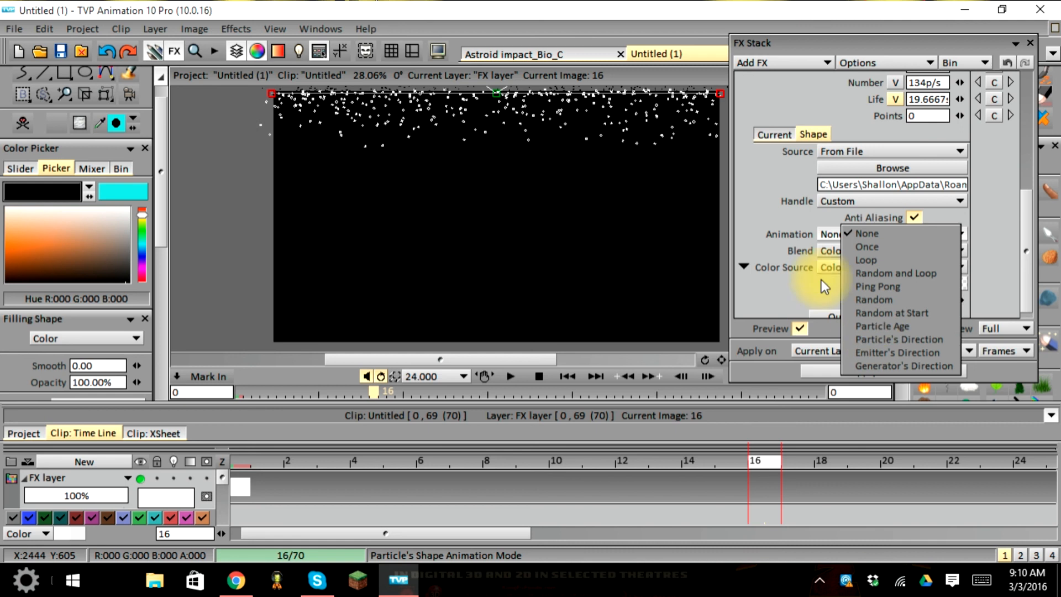
click(760, 237)
click(860, 254)
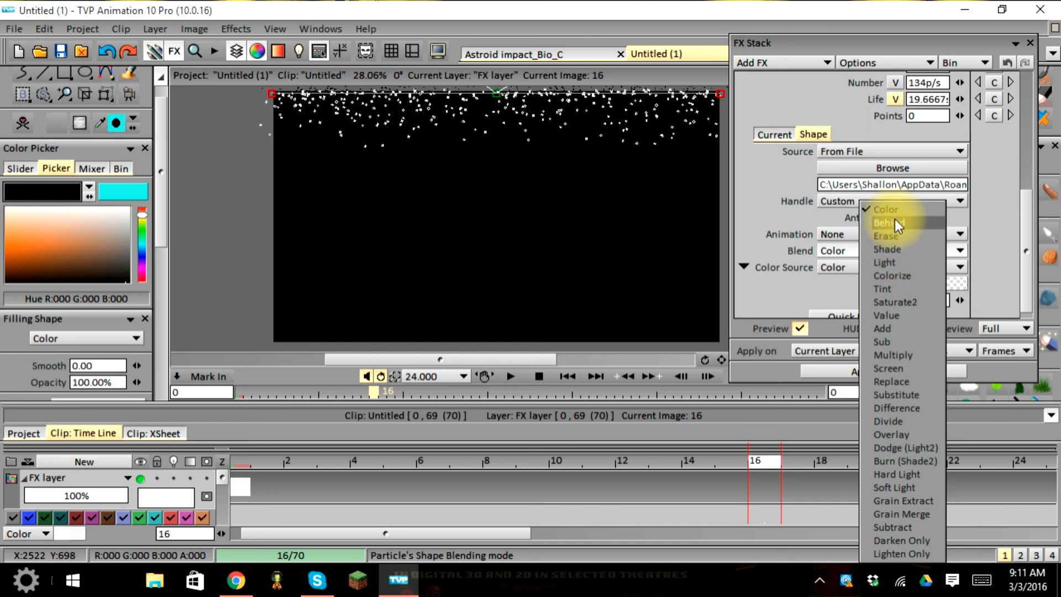
click(789, 218)
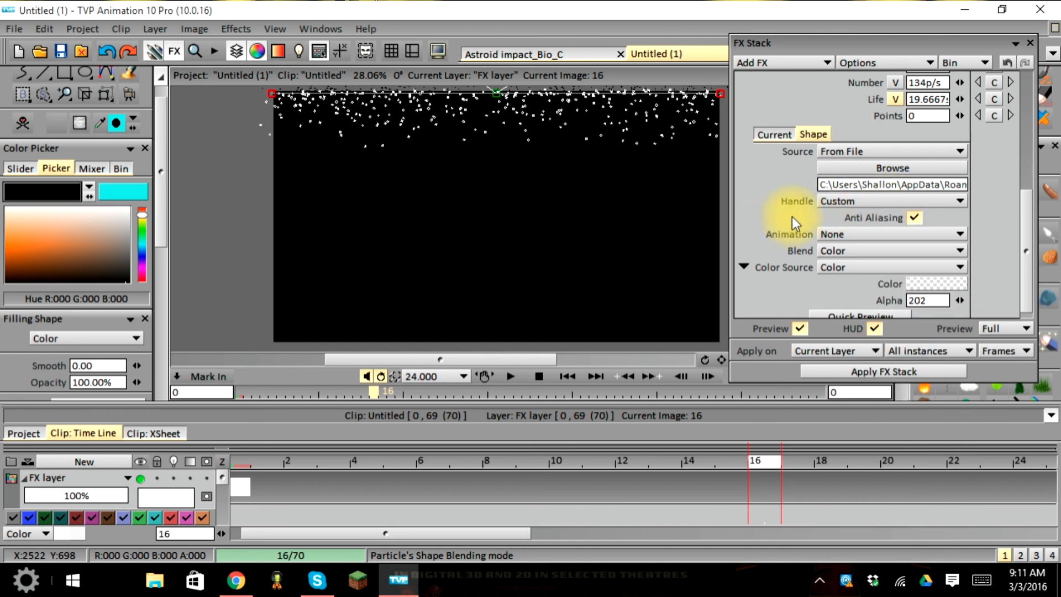
click(836, 271)
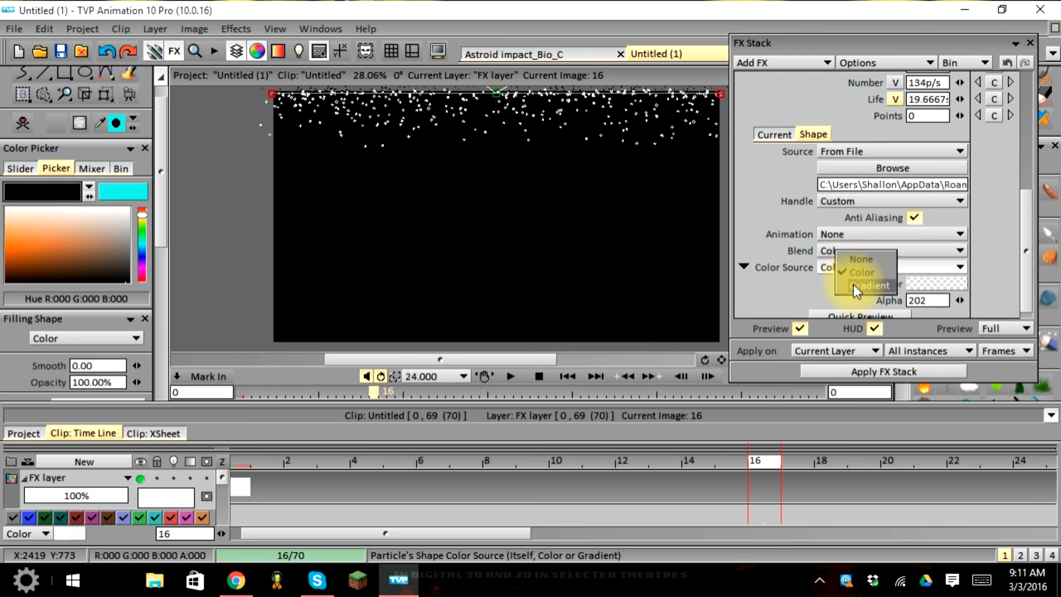
click(791, 287)
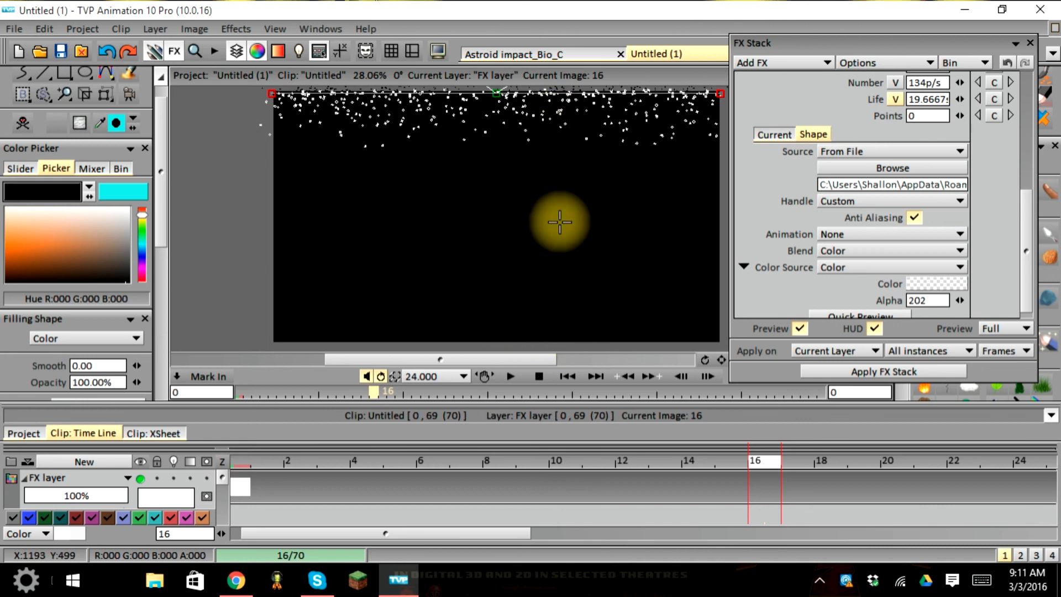
Try to open the Quick Preview of the Flocs particles and dismiss the crash dialog.
scroll(757, 304, down, 1)
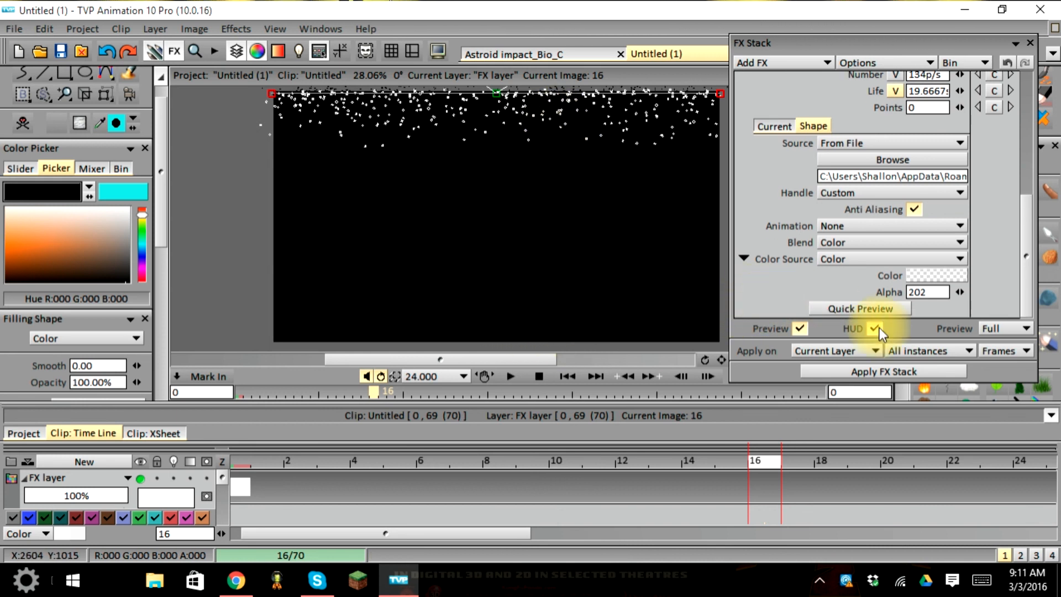
click(846, 308)
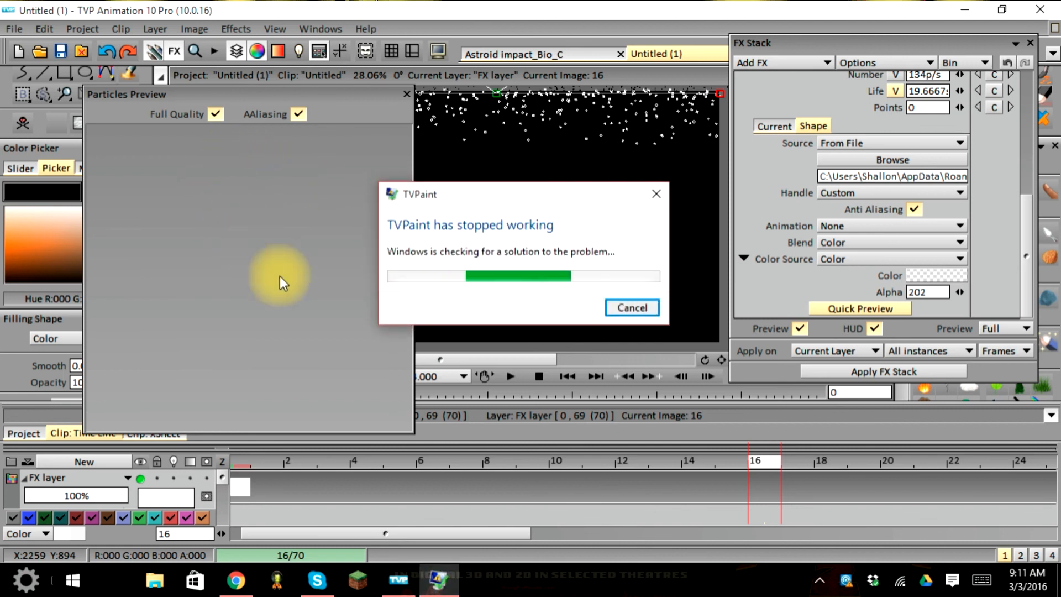
click(624, 305)
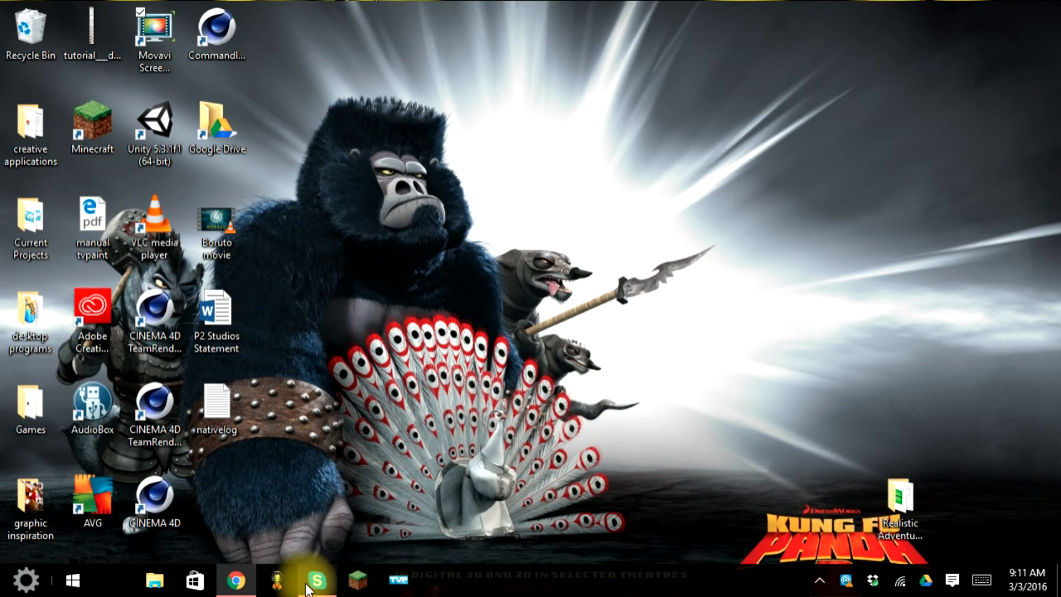
Relaunch TVP Animation 10 Pro with a blank project.
click(394, 580)
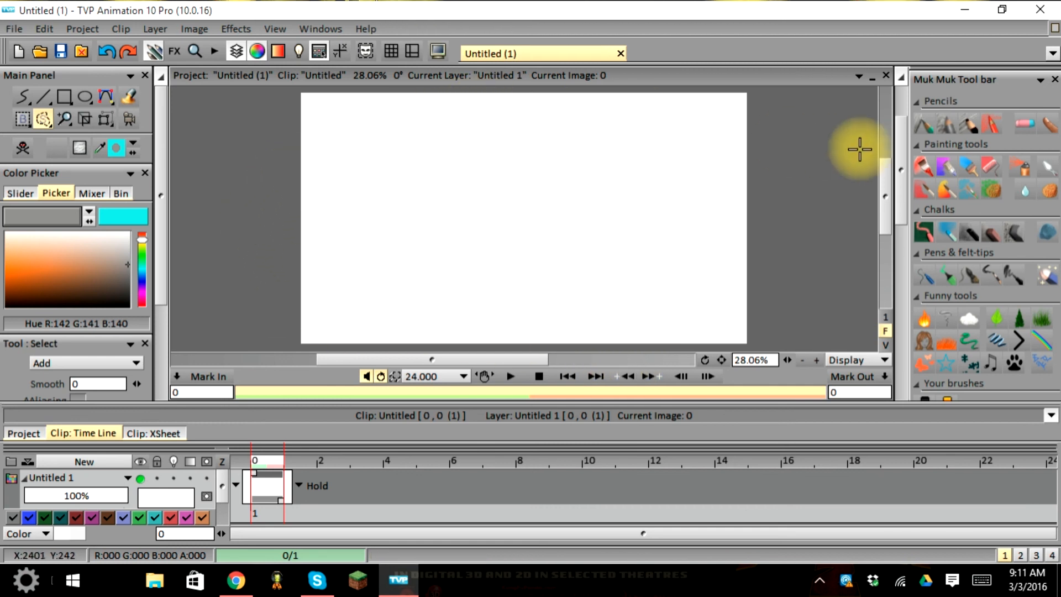
mouse_move(886, 173)
mouse_down()
mouse_move(887, 221)
mouse_move(891, 170)
mouse_move(890, 180)
mouse_up()
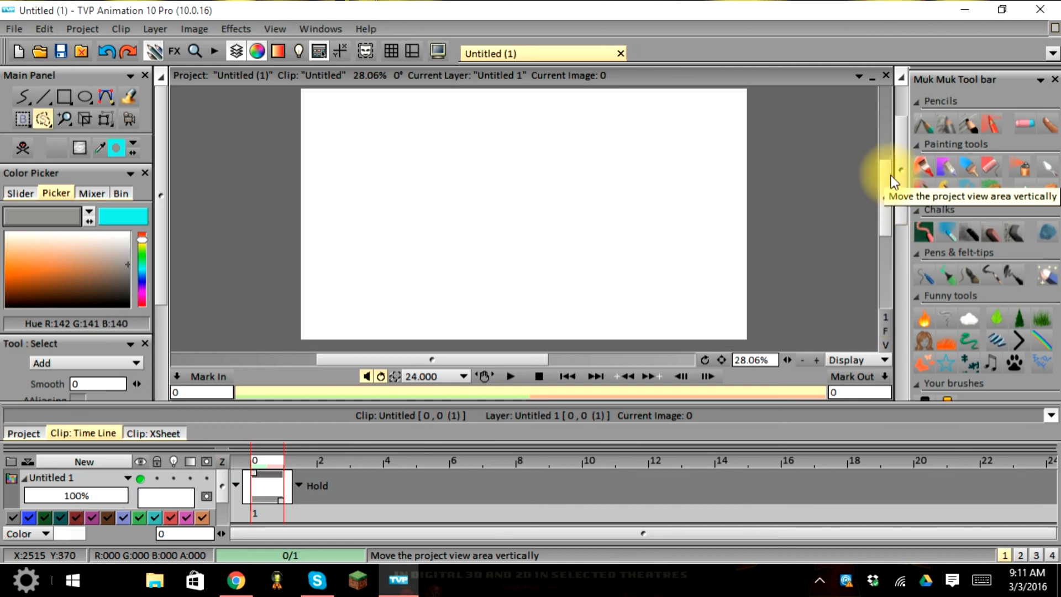